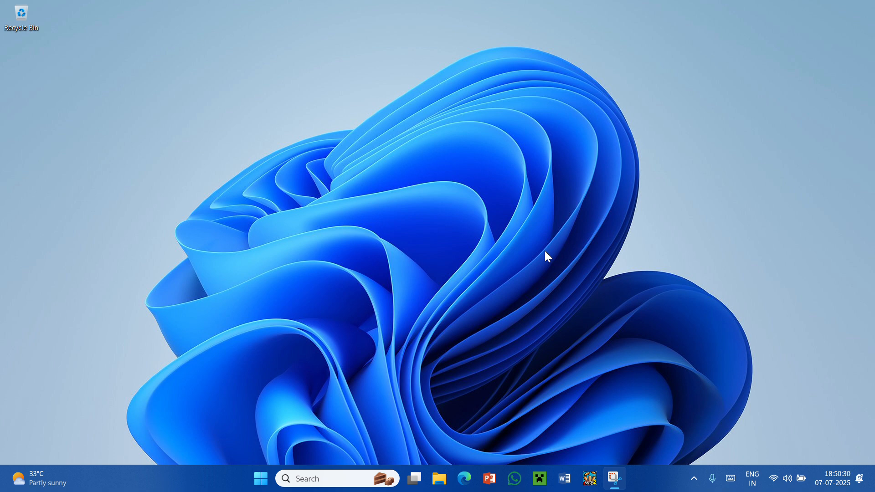
# Step: Search for Excel 2016, launch it and create a blank workbook
pyautogui.click(311, 480)
pyautogui.write('E')
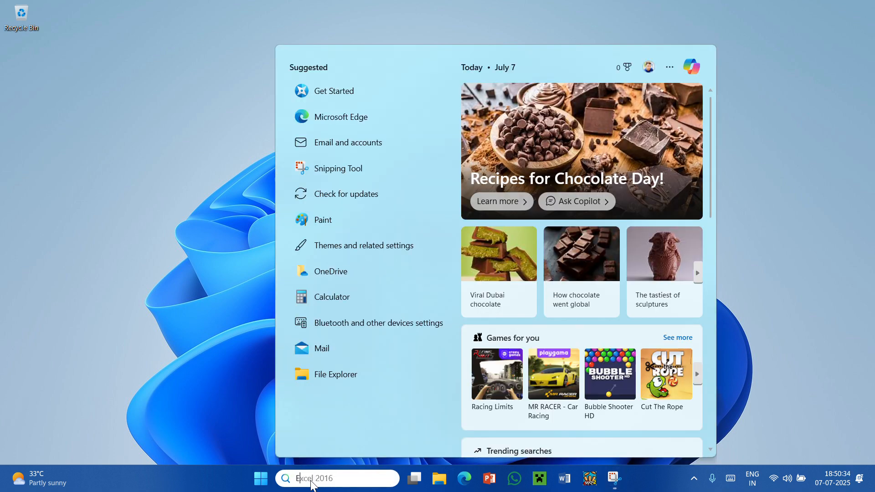
pyautogui.write('xcel')
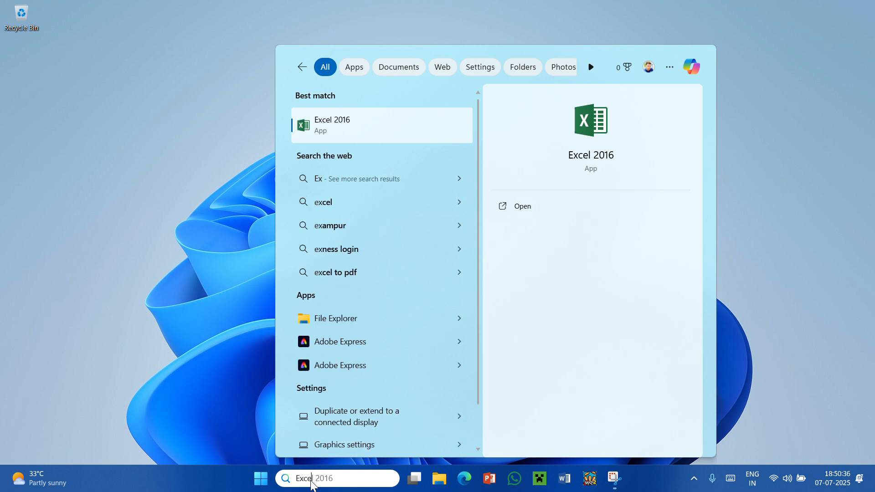
pyautogui.write(' 2016')
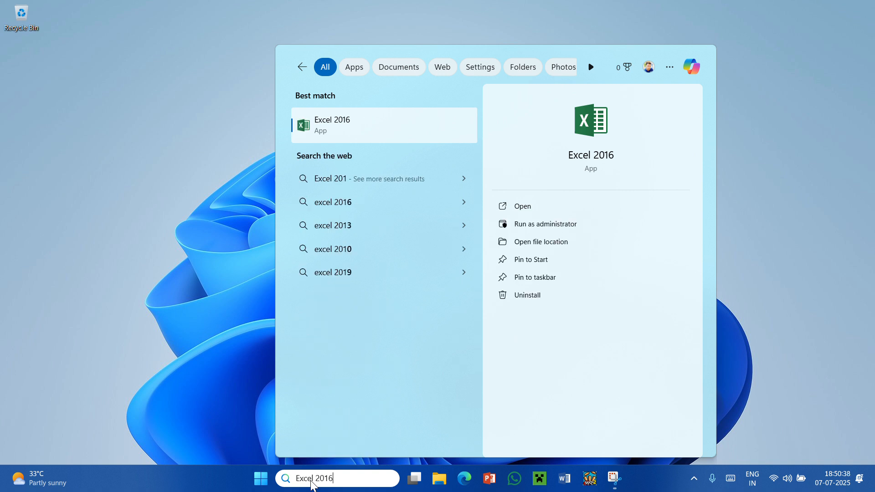
pyautogui.press('Return')
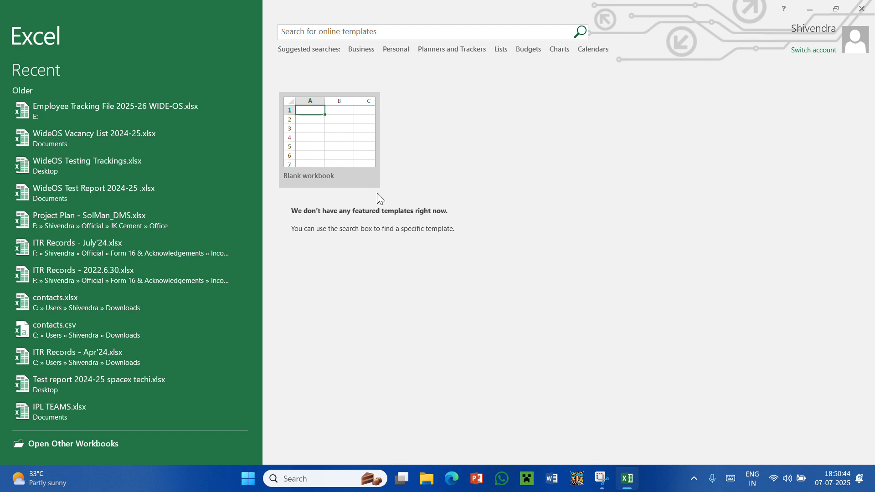
pyautogui.click(371, 132)
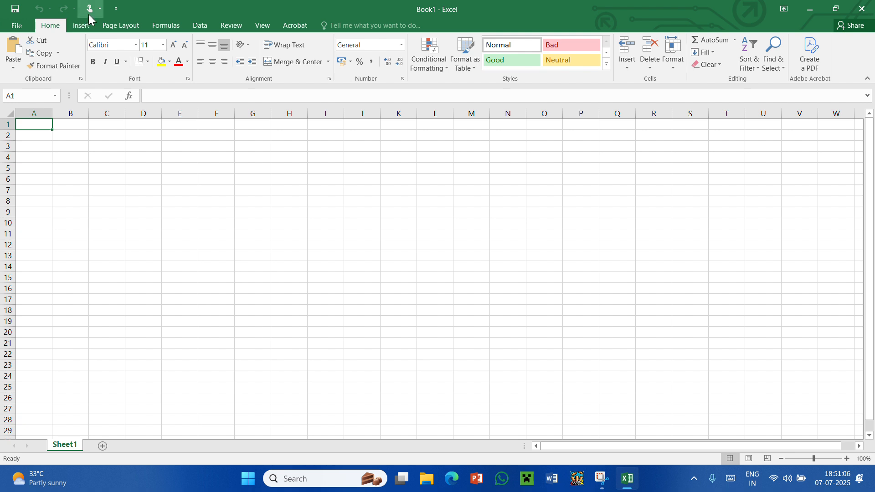
pyautogui.click(118, 22)
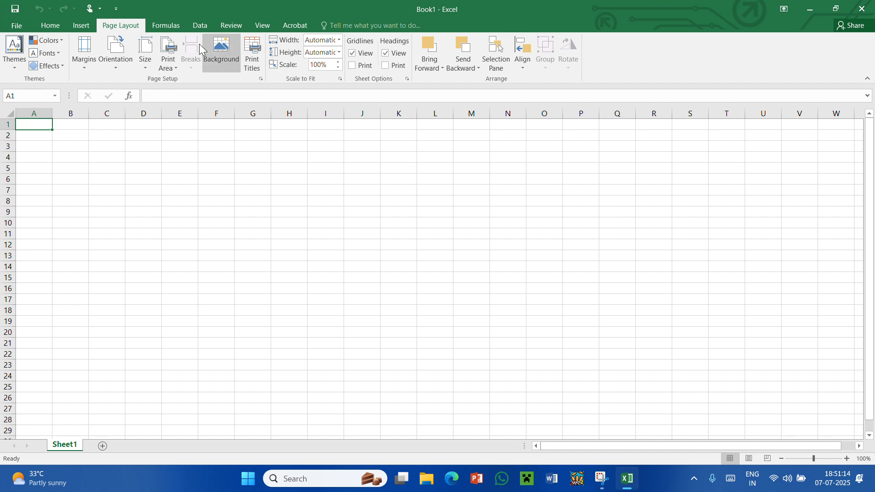
pyautogui.click(46, 25)
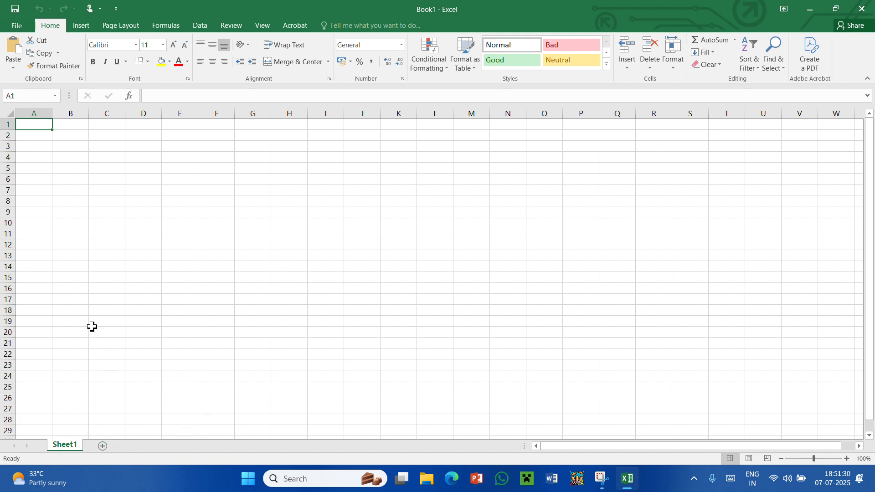
# Step: Enter a person's first name in cell B3 and erase it again
pyautogui.click(56, 123)
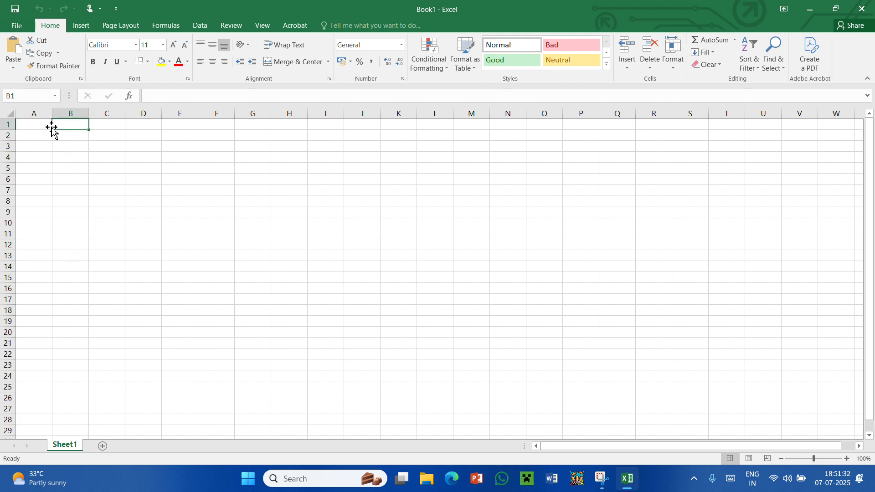
pyautogui.click(55, 148)
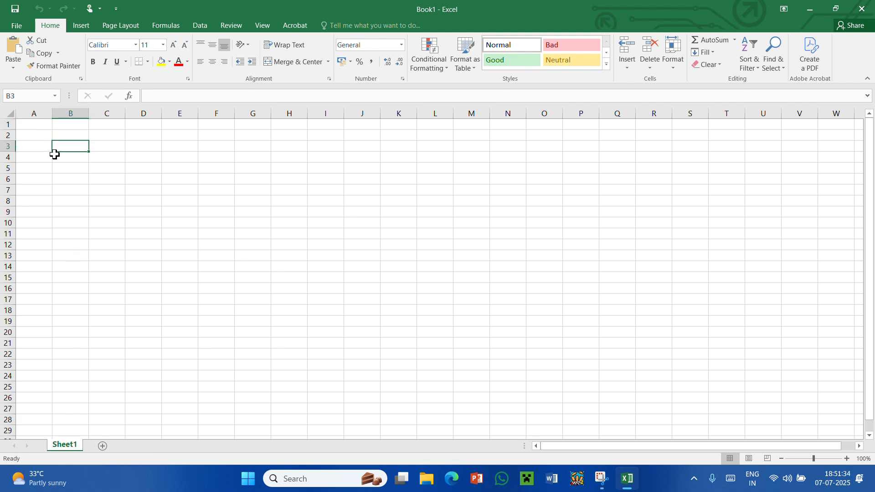
pyautogui.write('aniket')
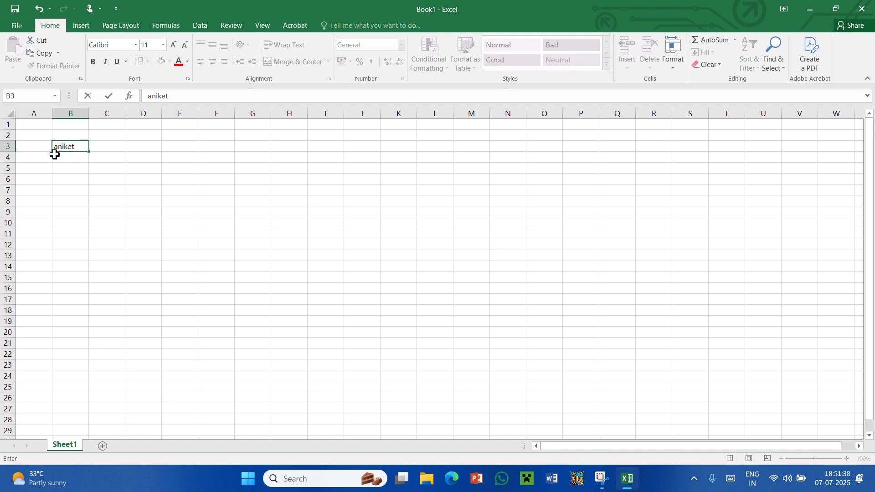
pyautogui.press('BackSpace')
pyautogui.press('BackSpace')
pyautogui.press('BackSpace')
pyautogui.press('BackSpace')
pyautogui.press('BackSpace')
pyautogui.press('BackSpace')
# Step: Enter "gur" as the content of cell A1 through the formula bar and erase it again
pyautogui.click(39, 129)
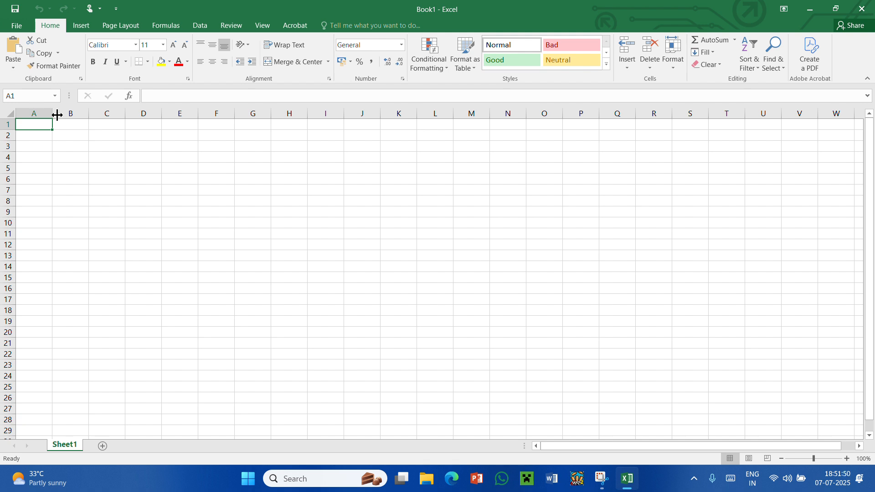
pyautogui.click(174, 95)
pyautogui.write('gu')
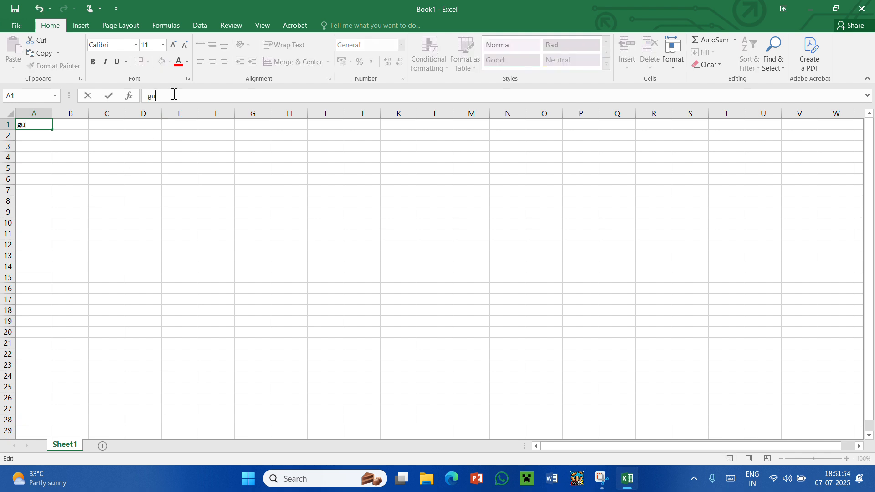
pyautogui.write('r')
pyautogui.press('BackSpace')
pyautogui.press('BackSpace')
pyautogui.press('BackSpace')
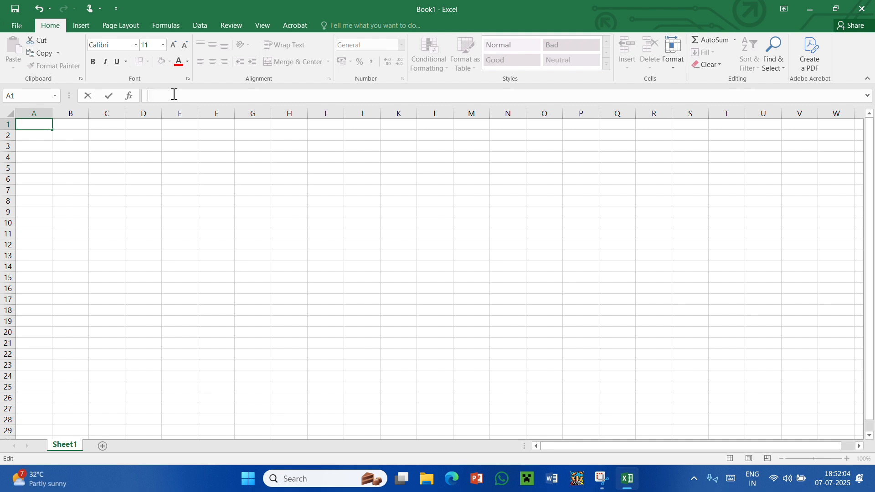
pyautogui.write('T')
pyautogui.press('BackSpace')
# Step: Enter "hint" in cell A1 and move on to cell A3
pyautogui.write('hint')
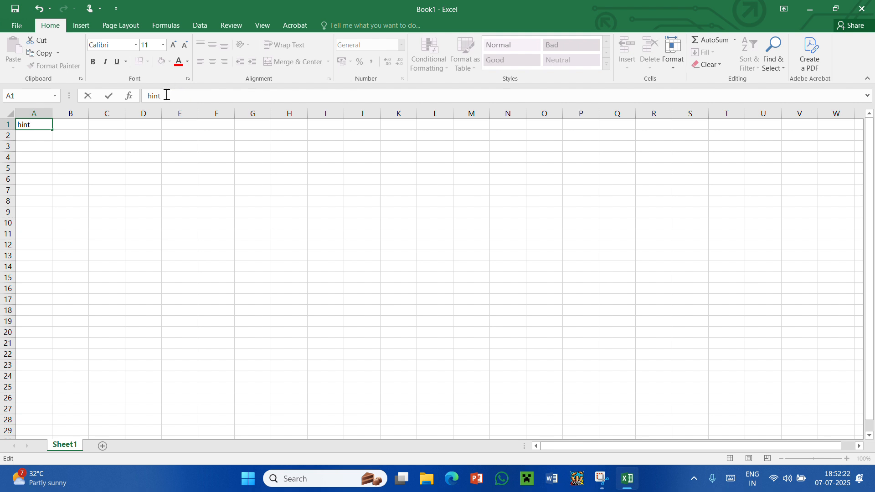
pyautogui.doubleClick(152, 96)
pyautogui.press('BackSpace')
pyautogui.write('hint')
pyautogui.doubleClick(22, 128)
pyautogui.click(40, 146)
pyautogui.click(155, 96)
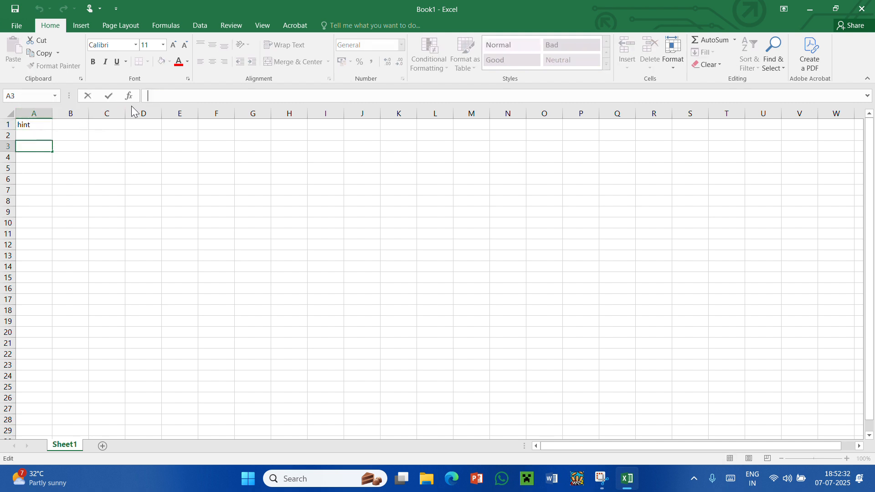
# Step: Delete the text in cell A1 and select cell E9
pyautogui.click(41, 123)
pyautogui.press('Delete')
pyautogui.doubleClick(41, 123)
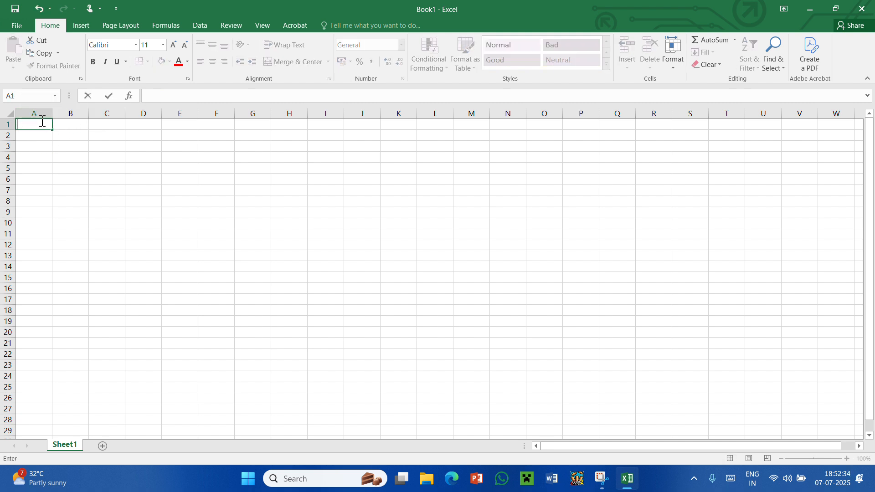
pyautogui.click(163, 215)
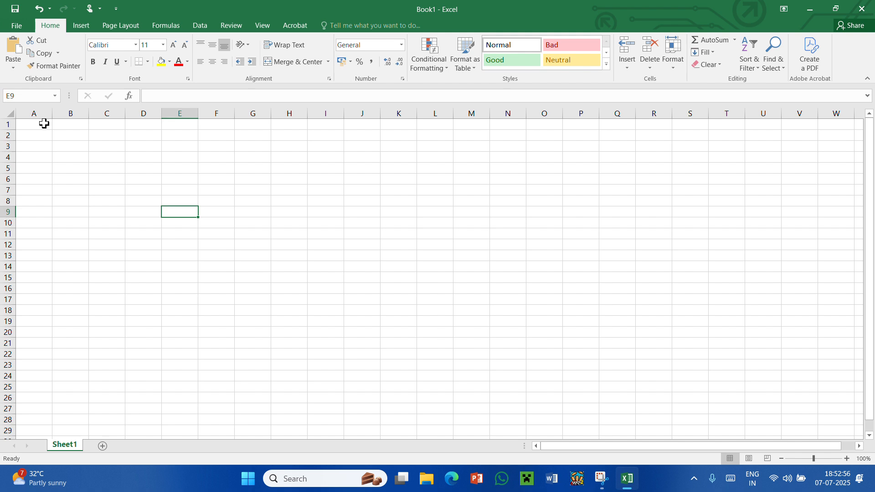
# Step: Jump directly to cell T9 by entering its cell reference
pyautogui.click(57, 95)
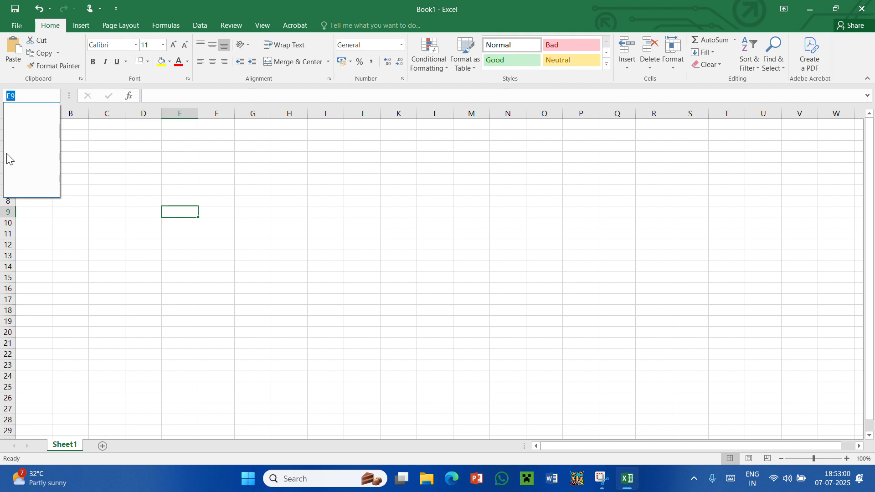
pyautogui.press('BackSpace')
pyautogui.write('t')
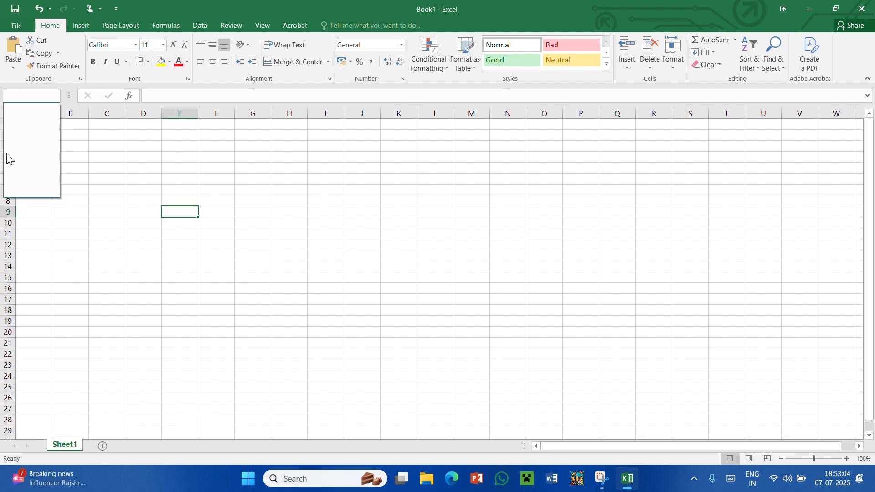
pyautogui.press('BackSpace')
pyautogui.write('T9')
pyautogui.press('Return')
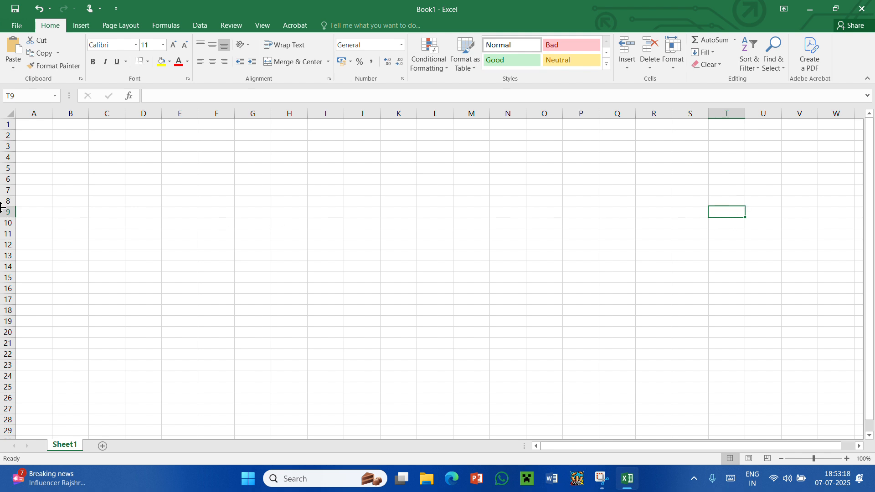
# Step: Select cells V20, B6 and H13 in turn and return to cell A1
pyautogui.click(40, 96)
pyautogui.press('BackSpace')
pyautogui.click(799, 329)
pyautogui.scroll(-1, 582, 314)
pyautogui.scroll(-5, 582, 314)
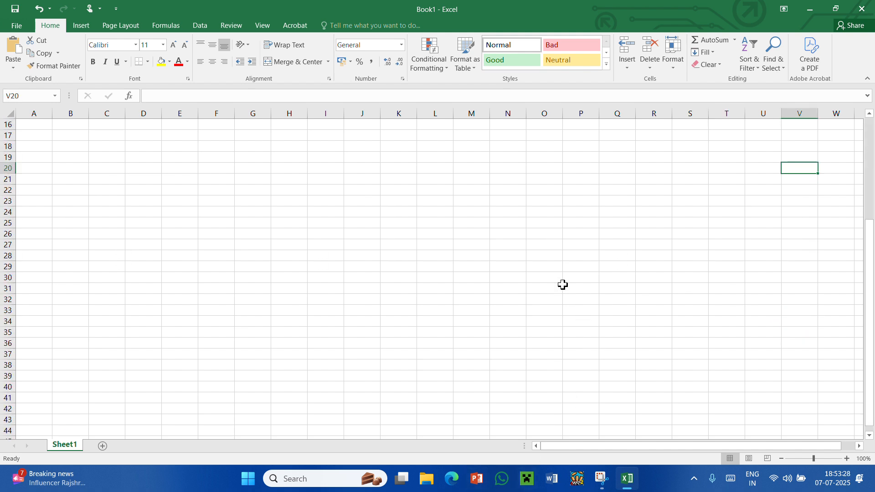
pyautogui.scroll(5, 562, 286)
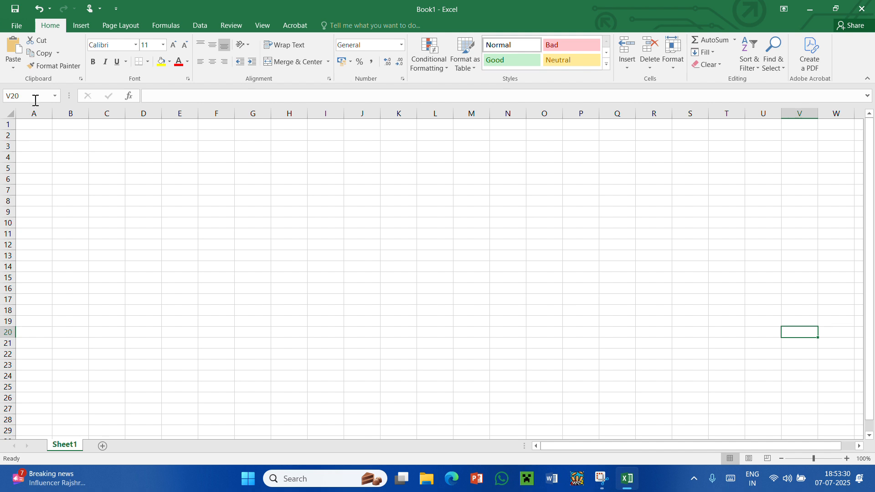
pyautogui.click(30, 139)
pyautogui.click(85, 182)
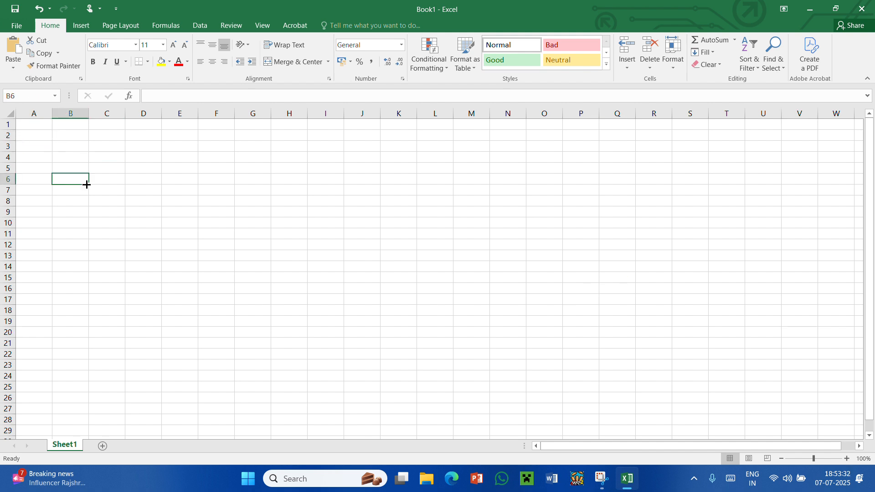
pyautogui.click(299, 256)
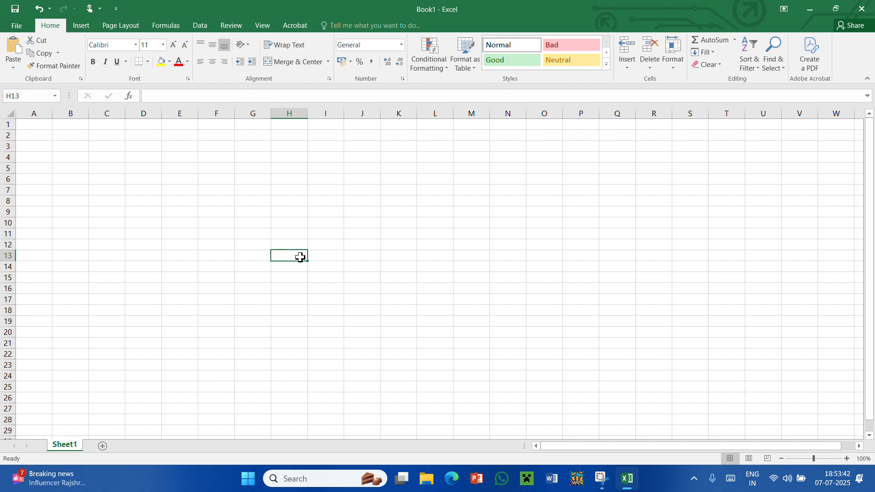
pyautogui.click(38, 124)
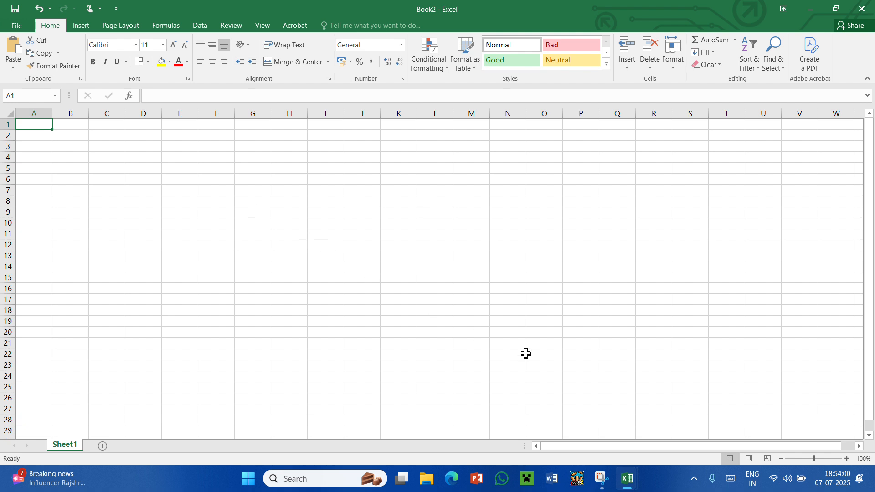
# Step: Switch to the Book1 workbook and back to Book2
pyautogui.moveTo(625, 478)
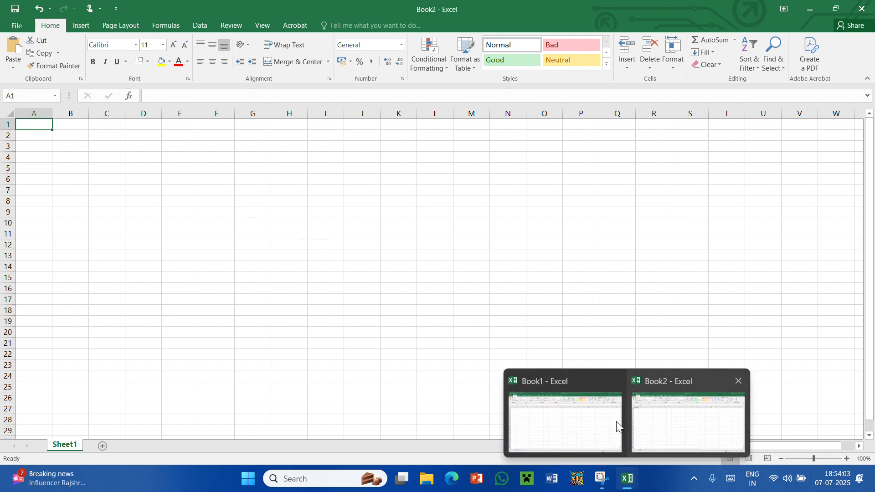
pyautogui.click(532, 414)
pyautogui.moveTo(622, 483)
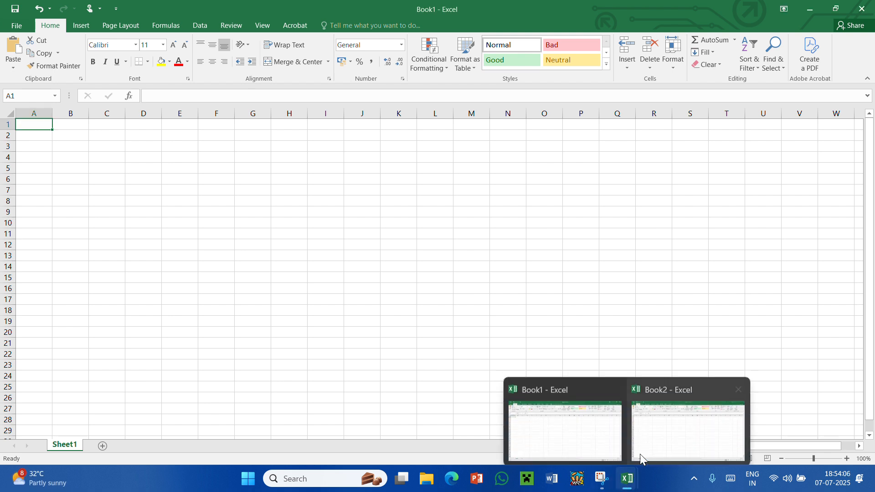
pyautogui.click(649, 430)
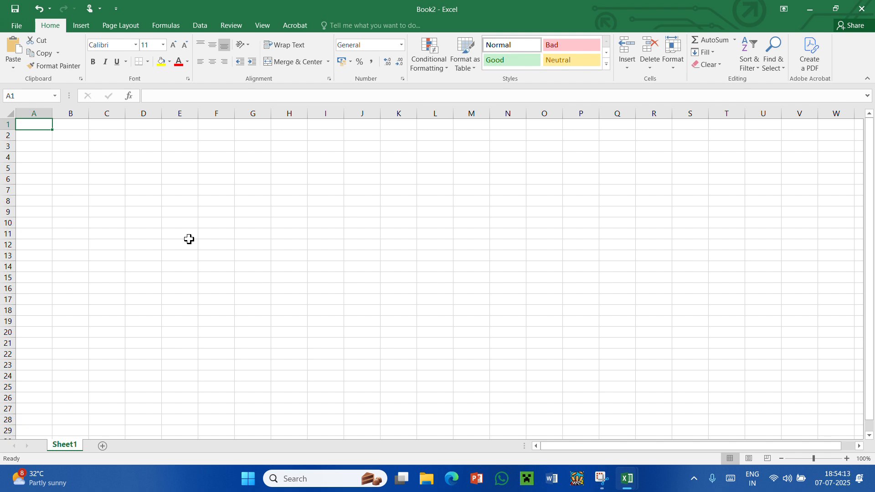
# Step: Create another blank workbook from the New page
pyautogui.hotkey('ctrl', 'o')
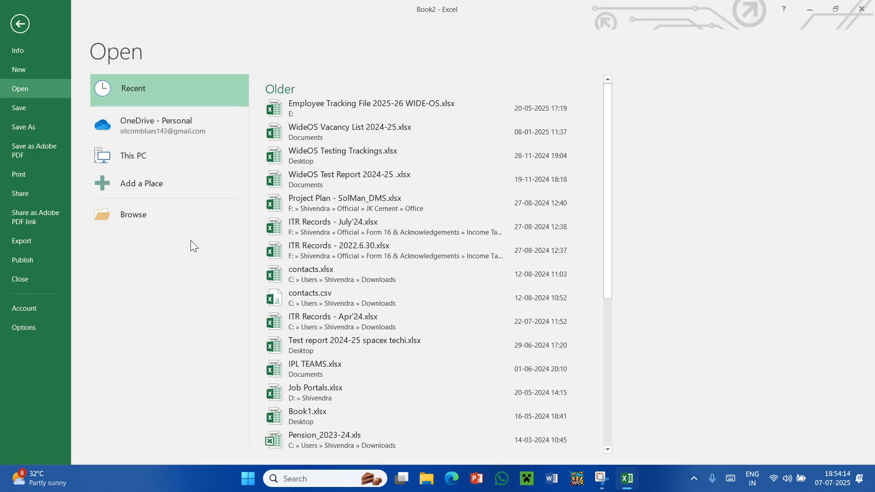
pyautogui.click(25, 67)
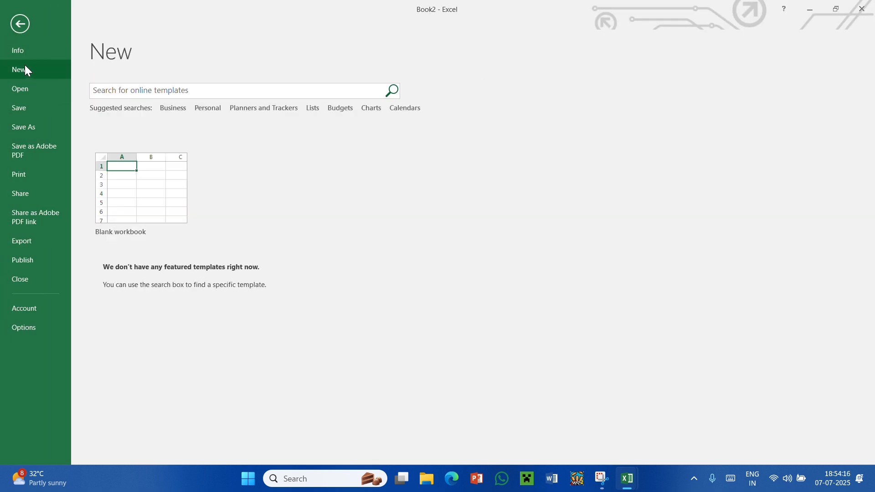
pyautogui.click(132, 159)
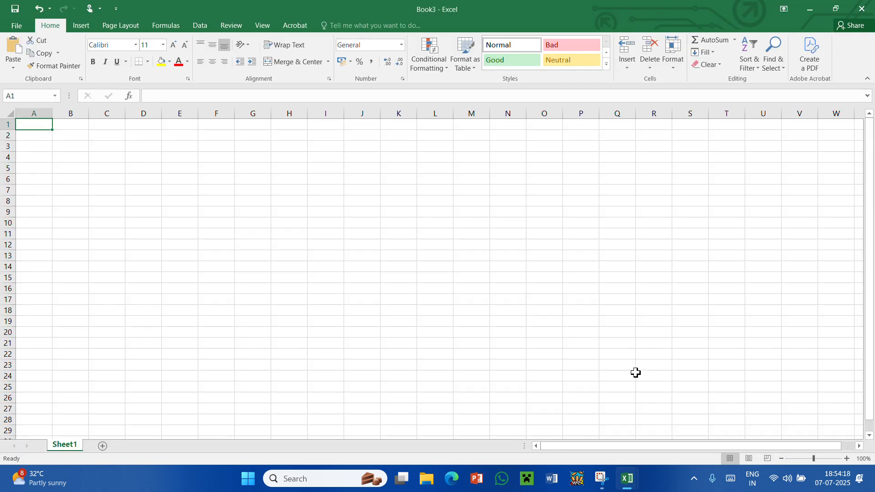
# Step: Close the Book2 and Book1 workbooks, discarding the changes to Book1
pyautogui.moveTo(627, 478)
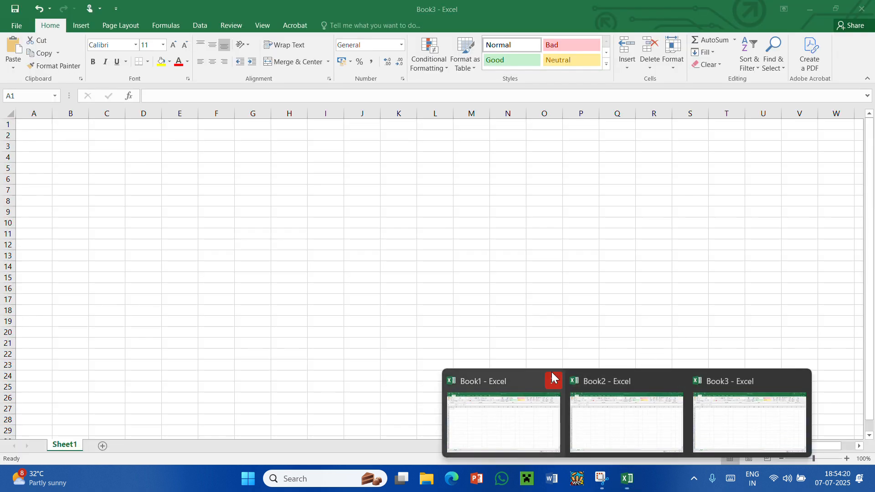
pyautogui.click(681, 382)
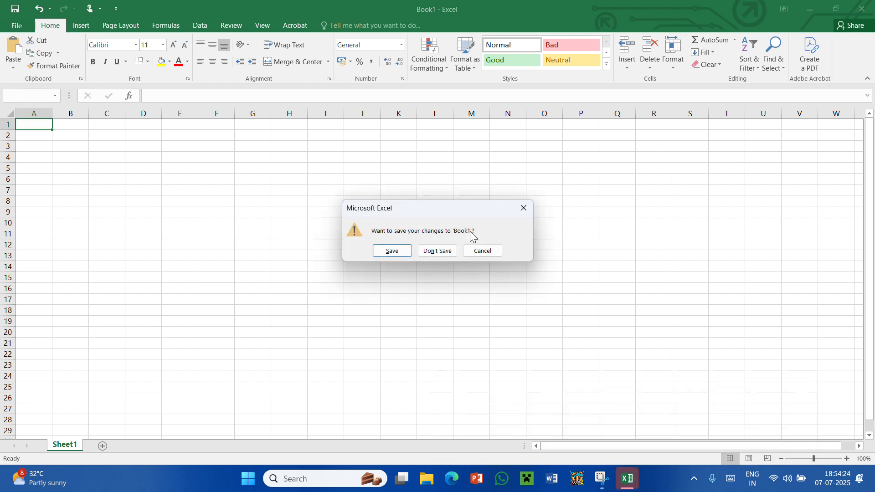
pyautogui.click(438, 250)
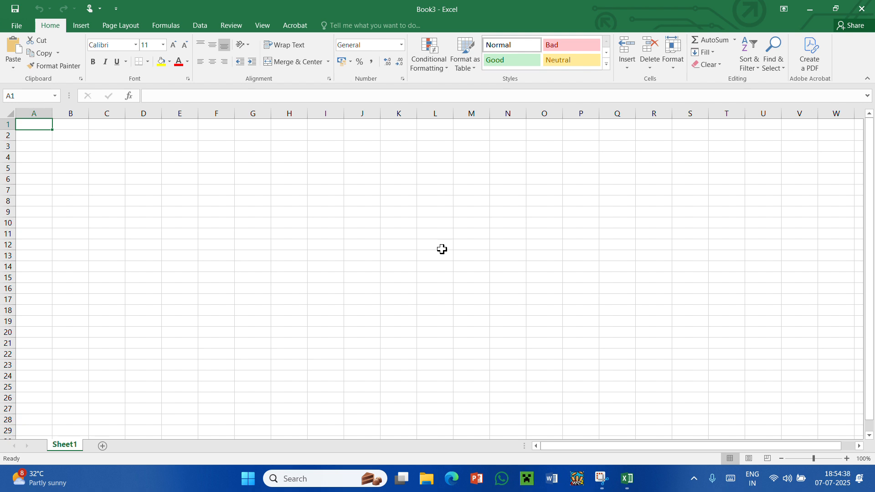
# Step: Open the Save As page for Book3, leave it without saving, and create another blank workbook
pyautogui.hotkey('ctrl', 's')
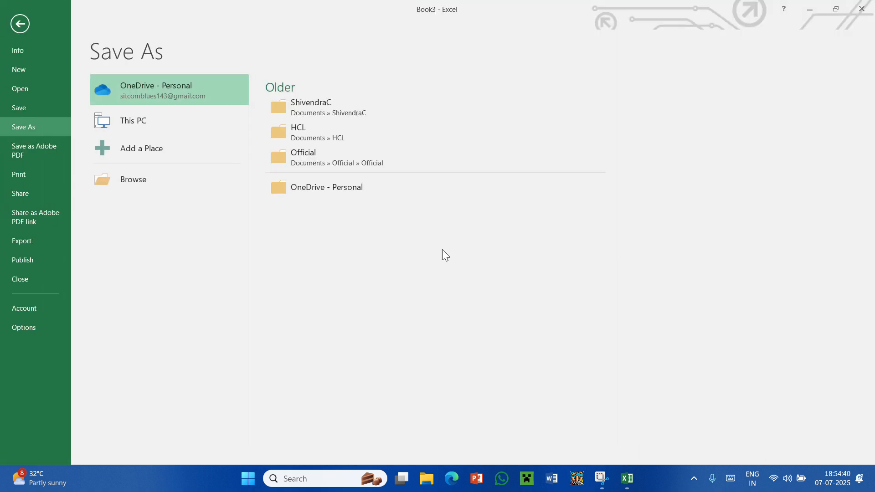
pyautogui.click(28, 71)
pyautogui.click(161, 201)
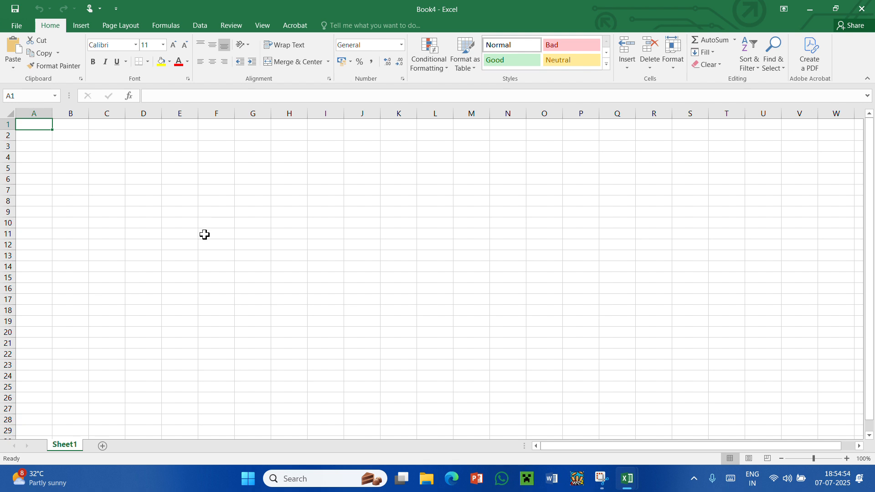
# Step: Enter hint in cell A25, select cell C29, and undo the entry
pyautogui.scroll(-8, 203, 234)
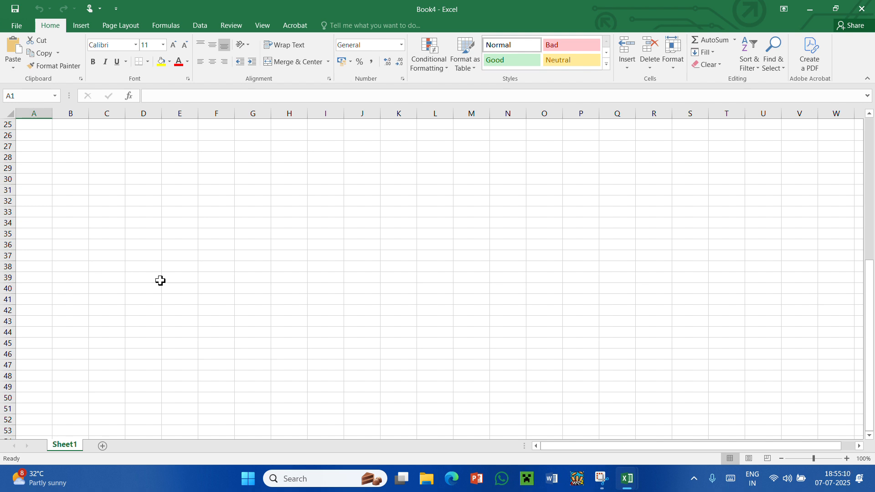
pyautogui.click(46, 123)
pyautogui.write('hint')
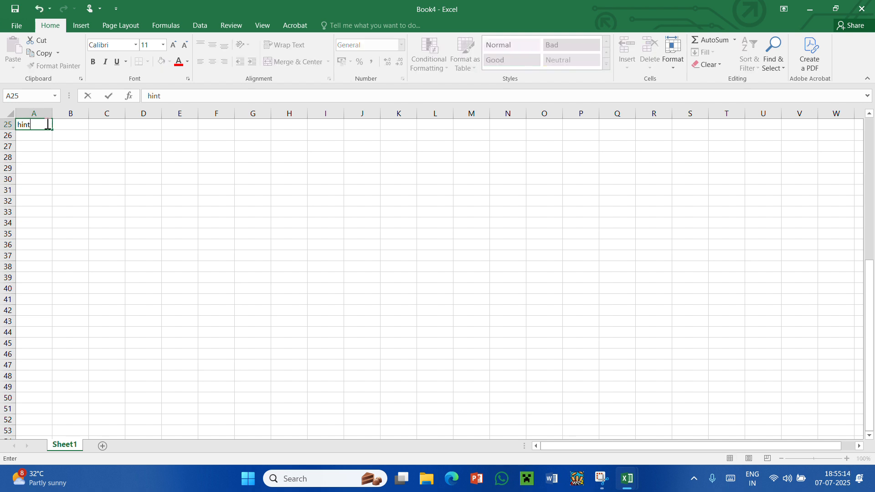
pyautogui.click(92, 165)
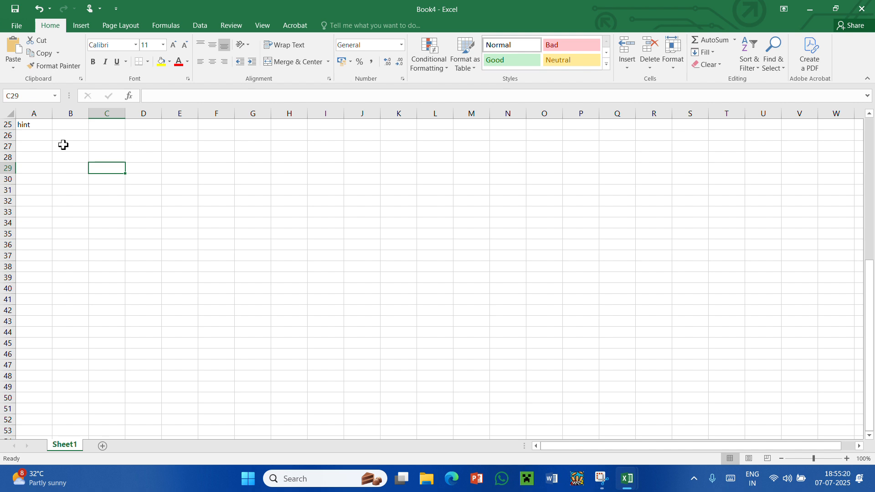
pyautogui.hotkey('ctrl', 'z')
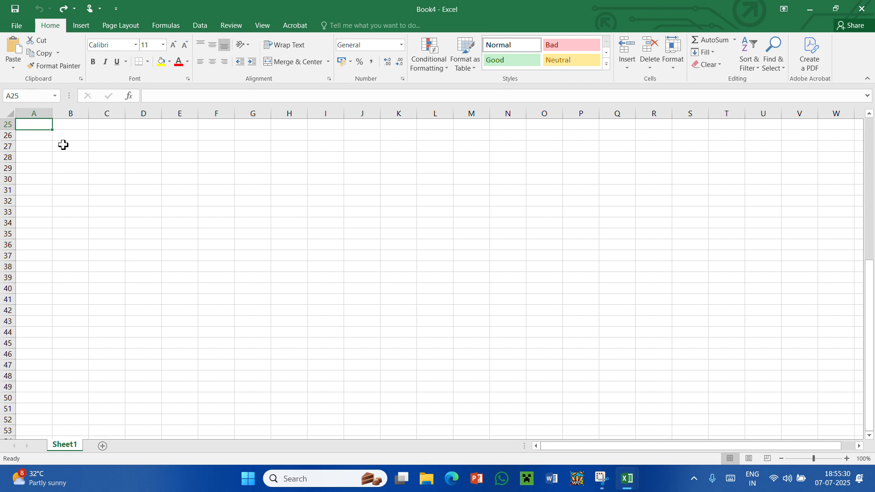
# Step: Enter hint in cell A25 and Subscribe in cell D32, and select cell D42
pyautogui.write('hint')
pyautogui.click(127, 202)
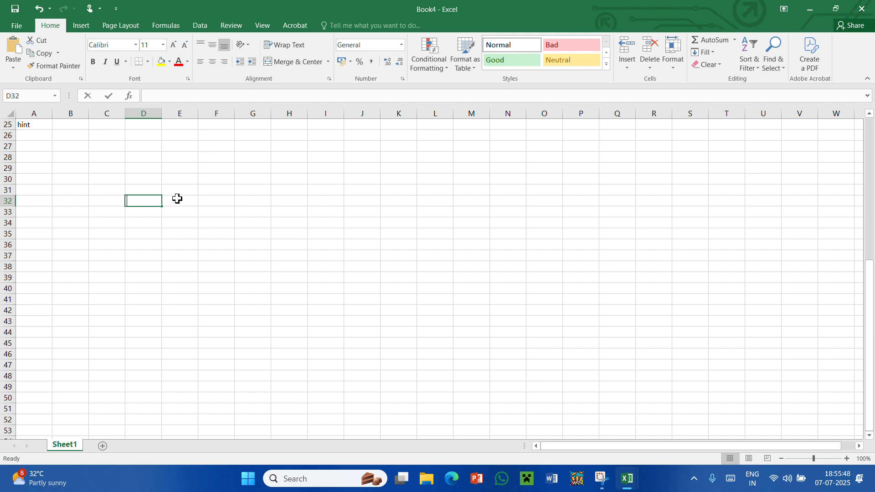
pyautogui.write('Subscribe')
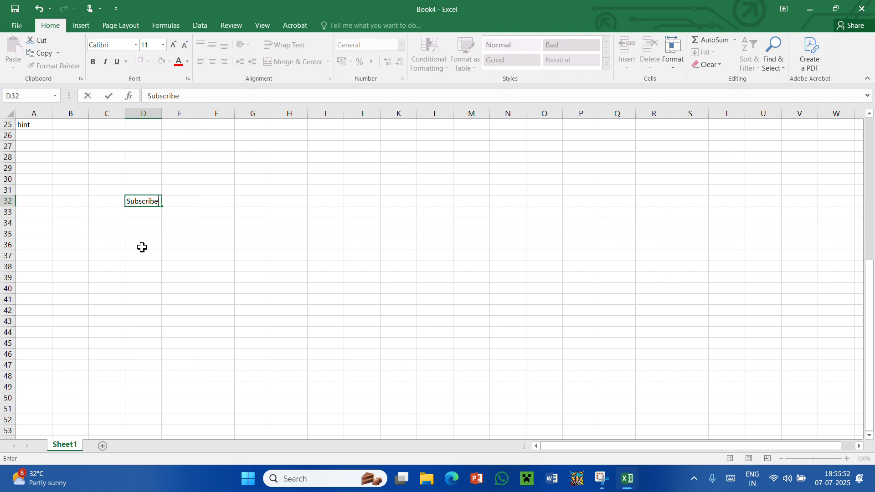
pyautogui.press('Return')
pyautogui.click(149, 311)
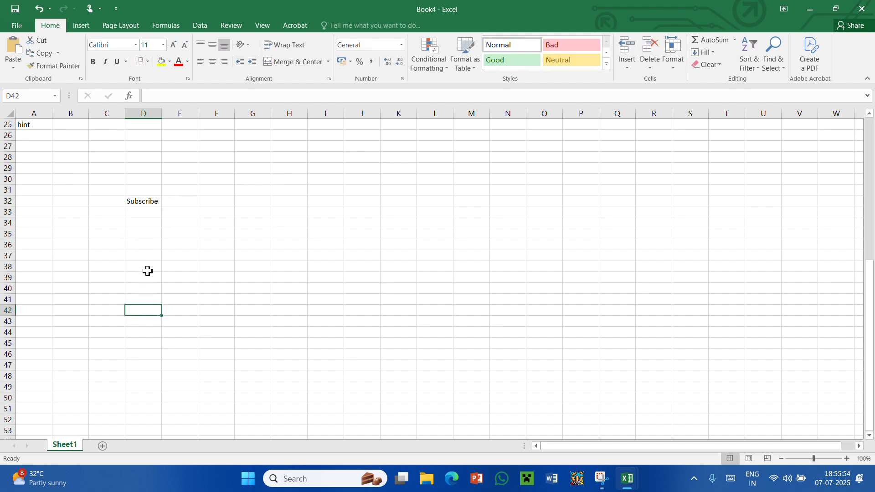
# Step: Select cell D32 and move the selection cell by cell along row 32 to Q32
pyautogui.click(147, 205)
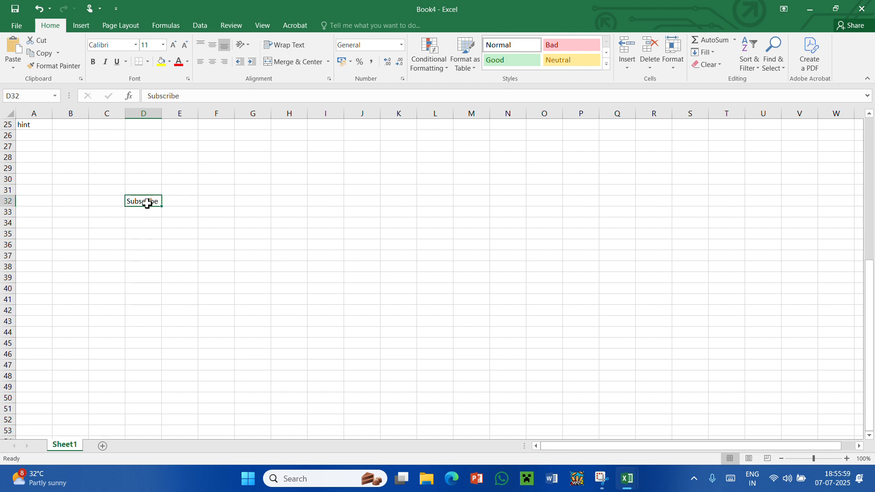
pyautogui.press('Right')
pyautogui.press('Right')
pyautogui.press('Right')
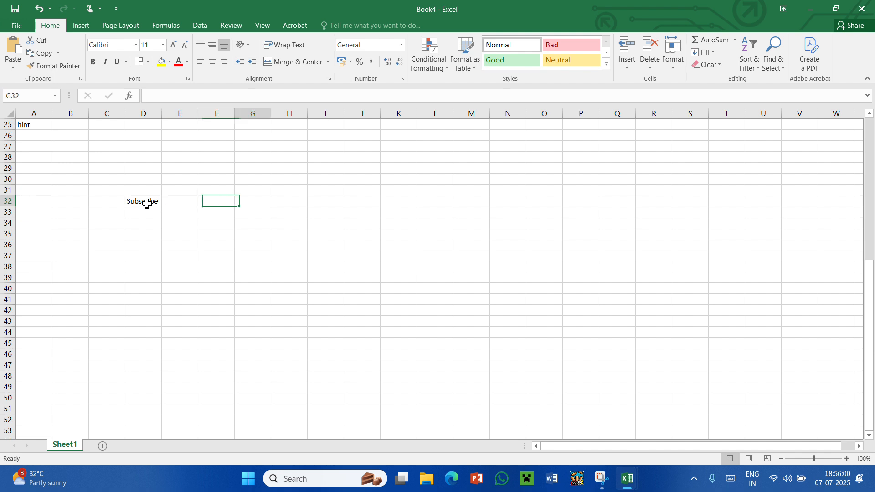
pyautogui.press('Right')
pyautogui.press('Right')
pyautogui.press('Right')
pyautogui.press('Right')
pyautogui.press('Right')
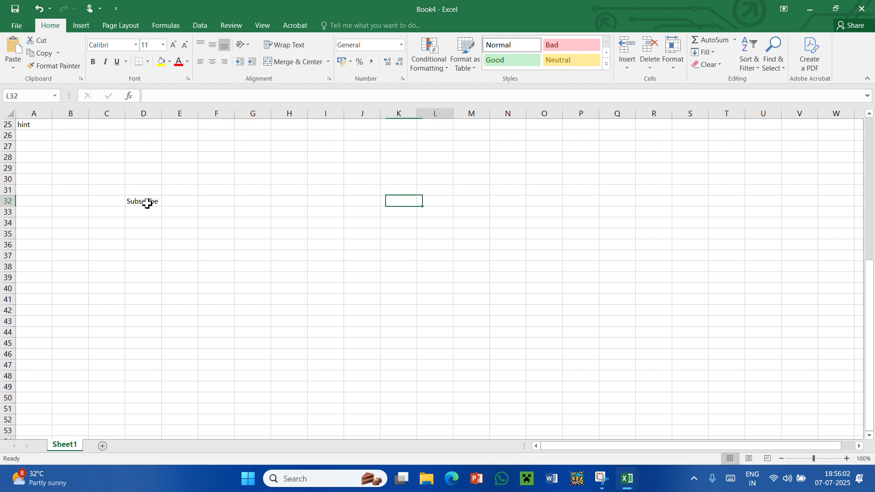
pyautogui.press('Right')
pyautogui.press('Right')
pyautogui.press('Right')
pyautogui.press('Right')
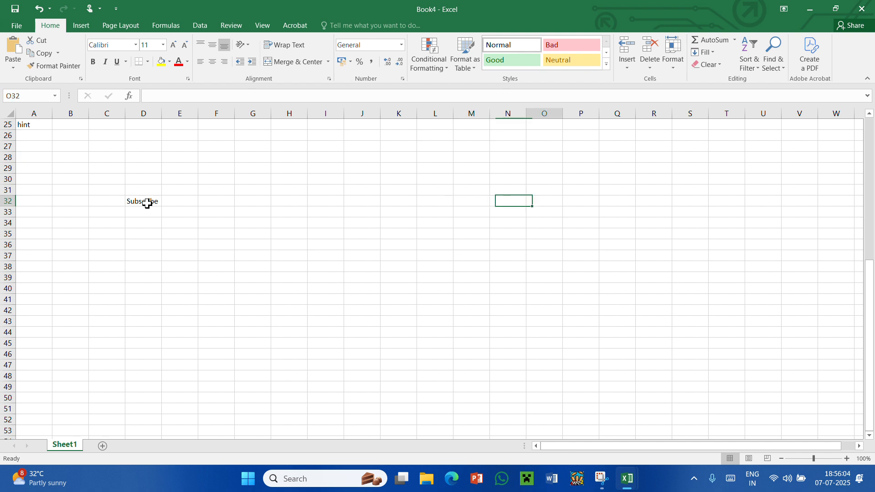
pyautogui.press('Right')
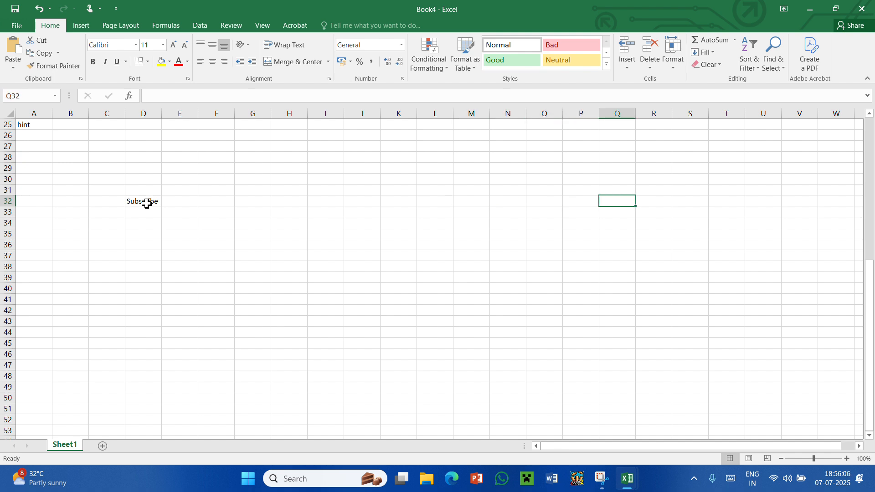
# Step: Return to cell D32 and move the selection cell by cell down column D to D41
pyautogui.click(152, 200)
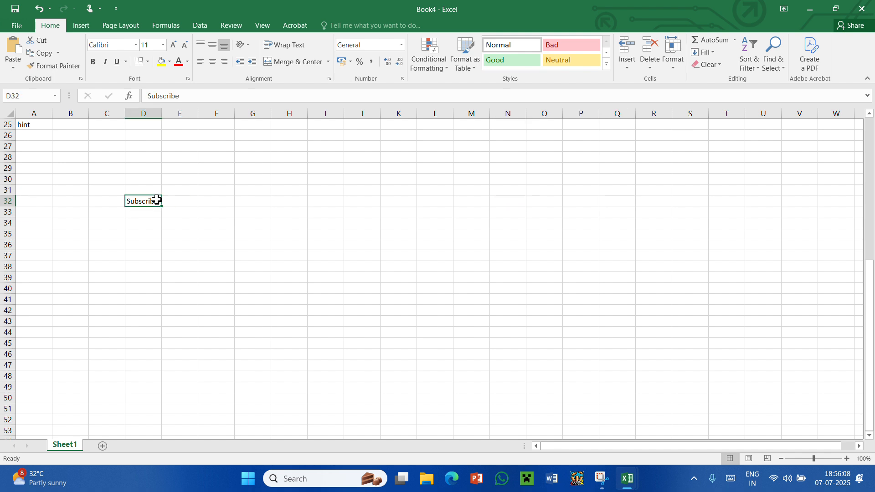
pyautogui.press('Down')
pyautogui.press('Down')
pyautogui.press('Down')
pyautogui.press('Down')
pyautogui.press('Down')
pyautogui.press('Down')
pyautogui.press('Down')
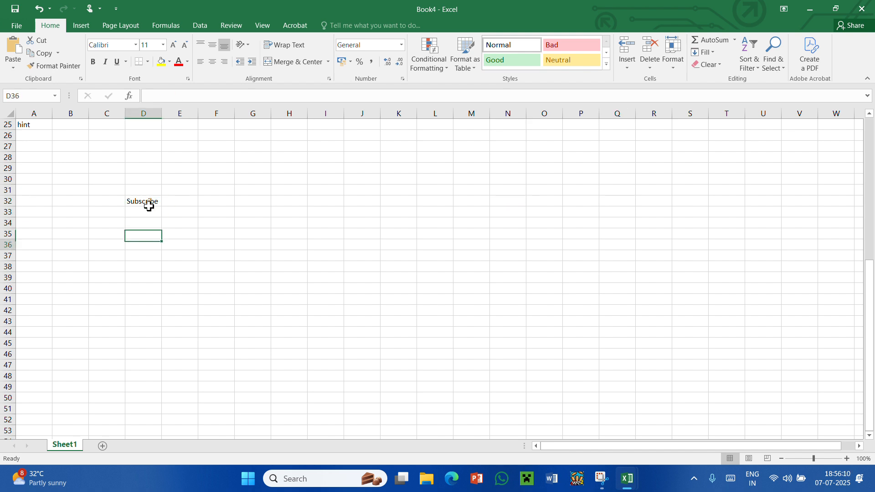
pyautogui.press('Down')
pyautogui.press('Down')
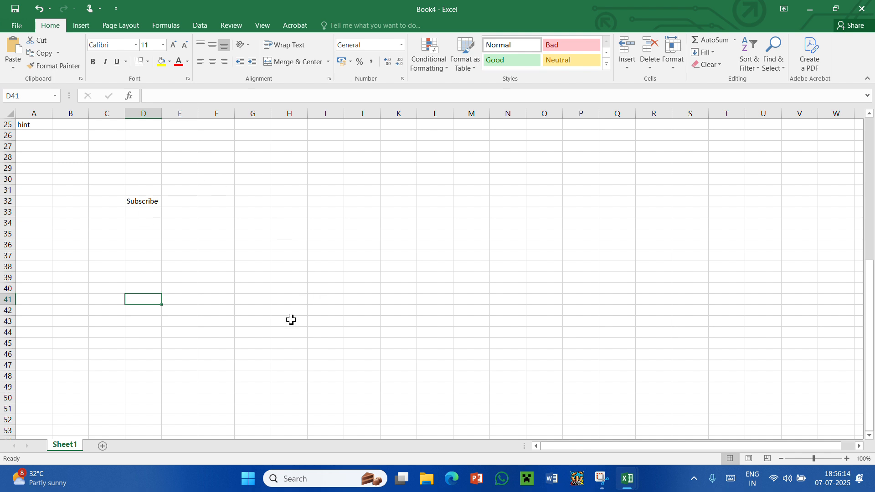
# Step: Select cell D32 again and move the selection down column D to D38
pyautogui.click(157, 204)
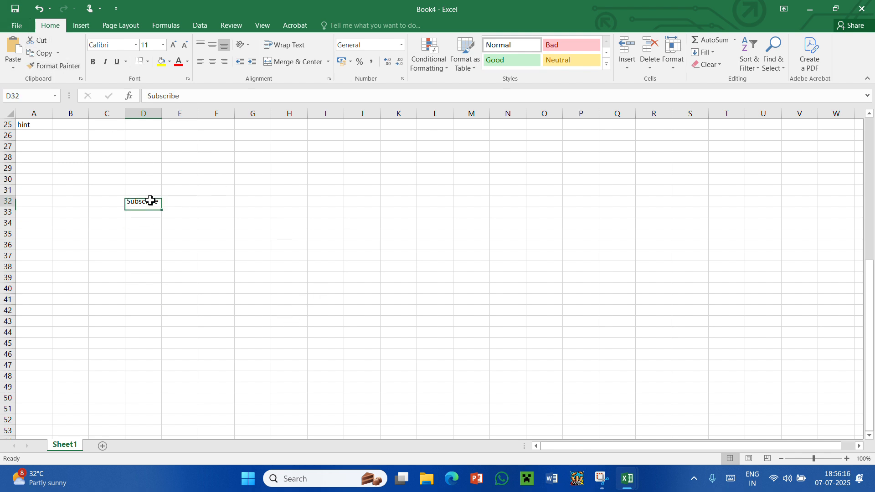
pyautogui.press('Down')
pyautogui.press('Down')
pyautogui.press('Down')
pyautogui.press('Down')
pyautogui.press('Down')
pyautogui.press('Down')
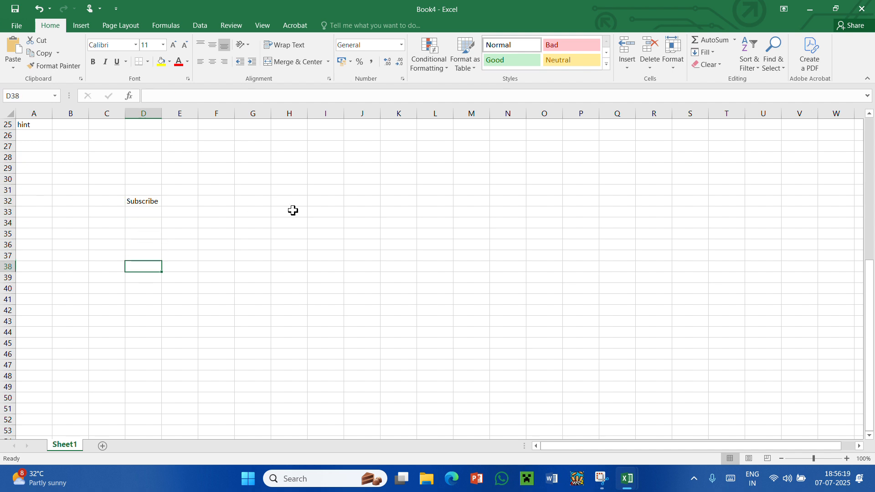
pyautogui.scroll(-1, 293, 210)
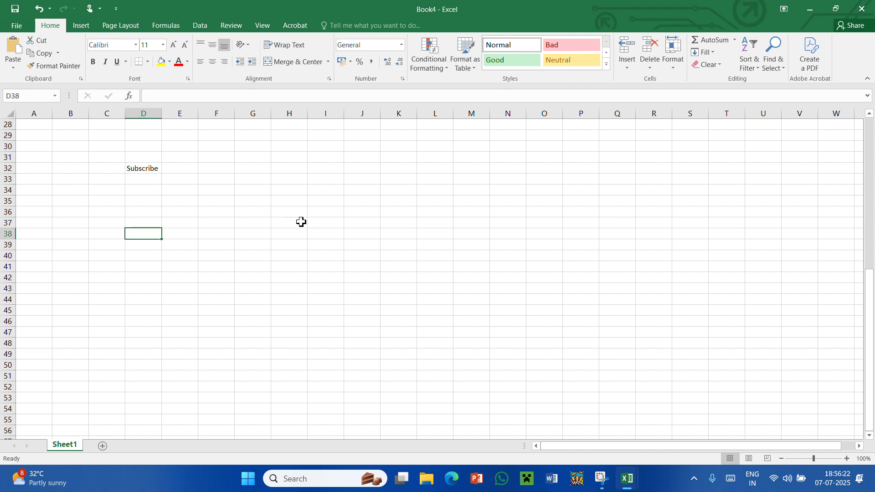
# Step: Move from C32 to D32, jump up column D and back, and jump to its last row, stepping up to D1048575
pyautogui.click(105, 166)
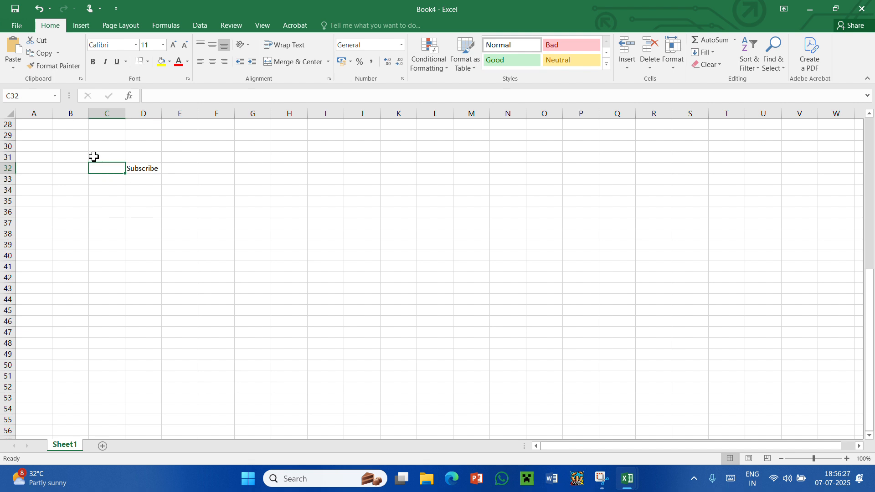
pyautogui.press('Right')
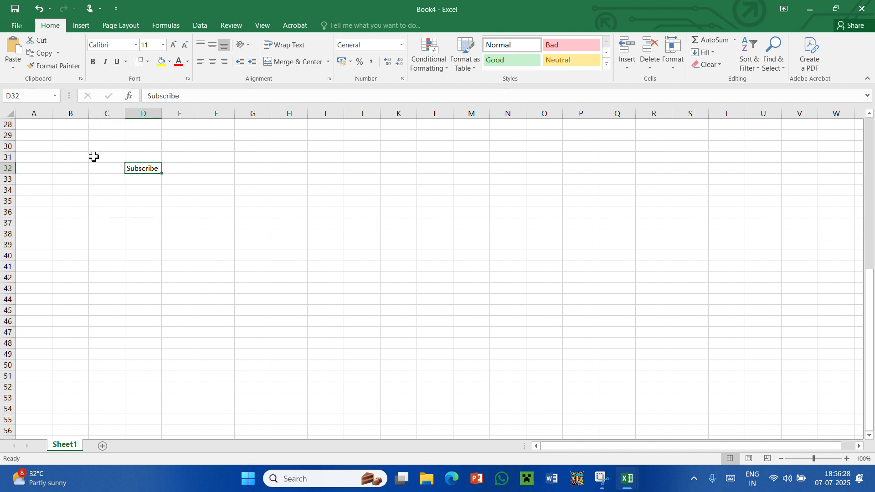
pyautogui.hotkey('ctrl', 'Up')
pyautogui.hotkey('ctrl', 'Down')
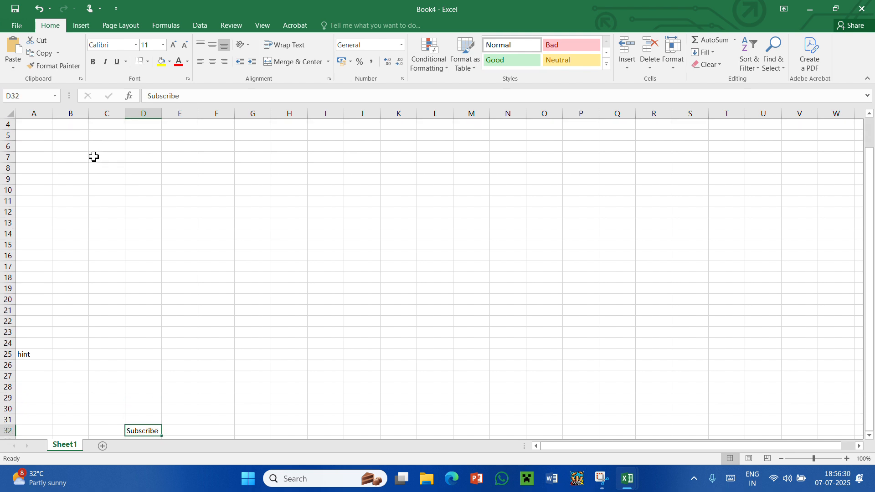
pyautogui.hotkey('ctrl', 'Down')
pyautogui.press('Up')
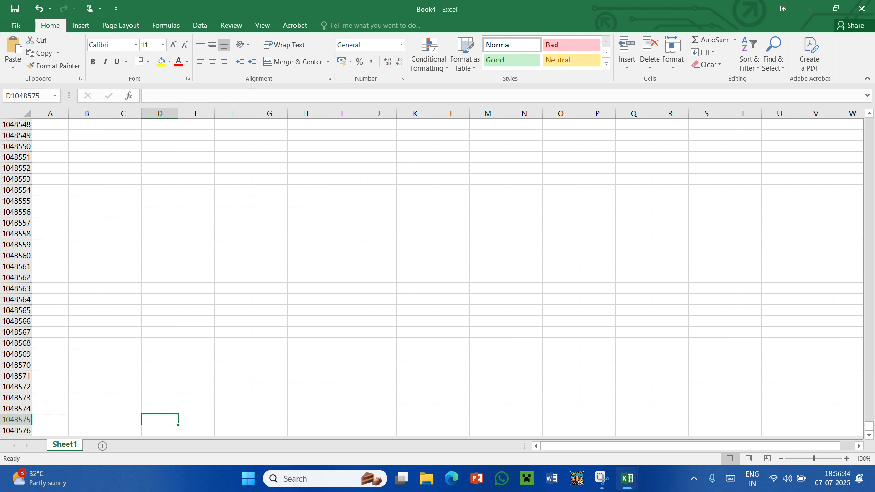
# Step: Enter a short first name in cell F6 near the start of the sheet and select cell I18
pyautogui.click(870, 428)
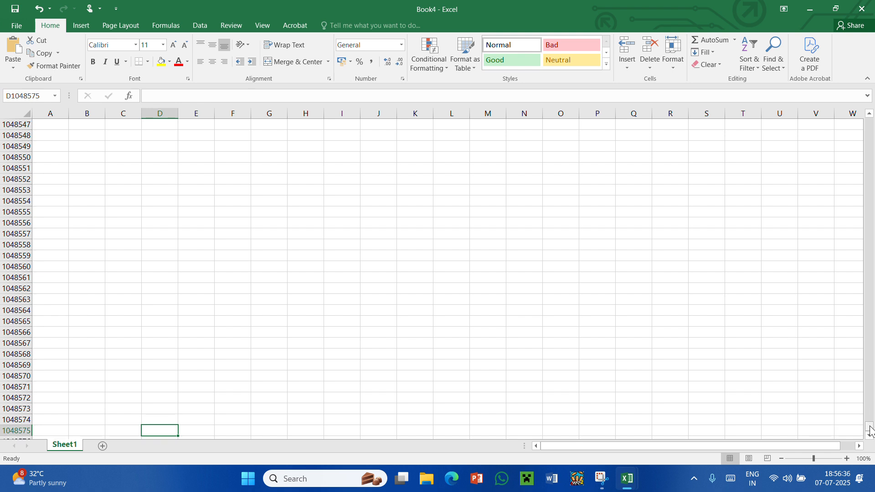
pyautogui.moveTo(871, 428); pyautogui.dragTo(874, 37)
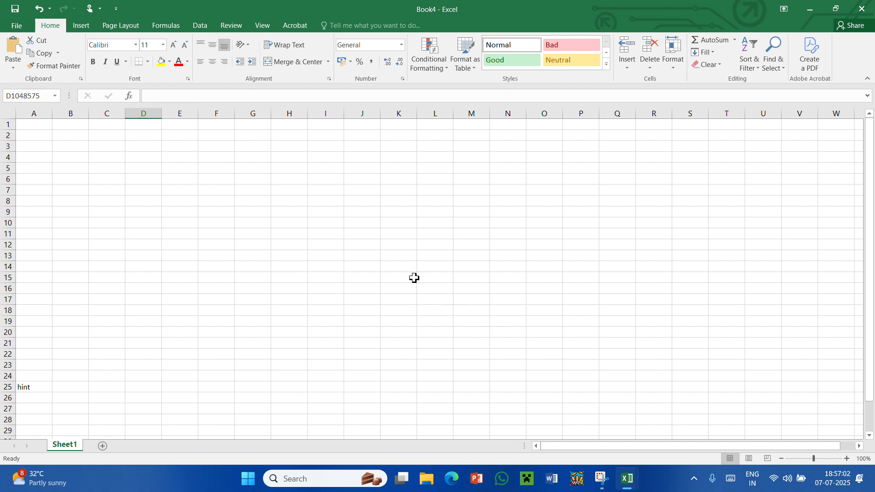
pyautogui.click(228, 180)
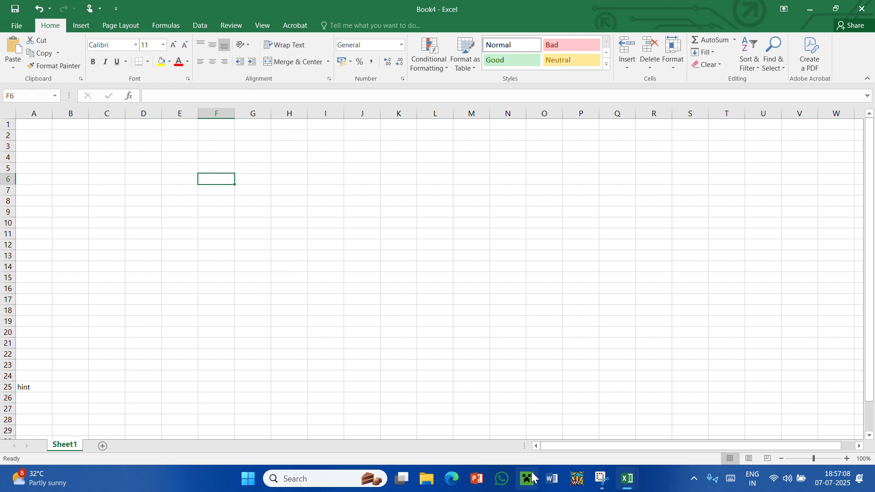
pyautogui.write('kim')
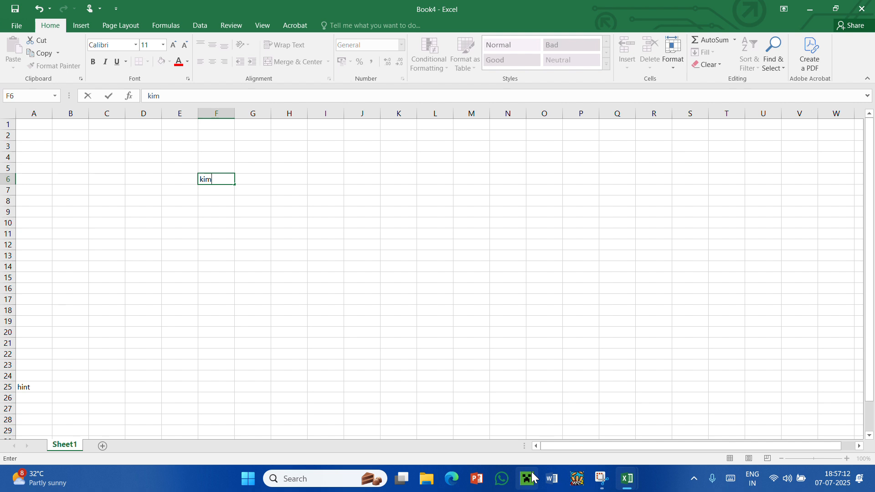
pyautogui.click(325, 310)
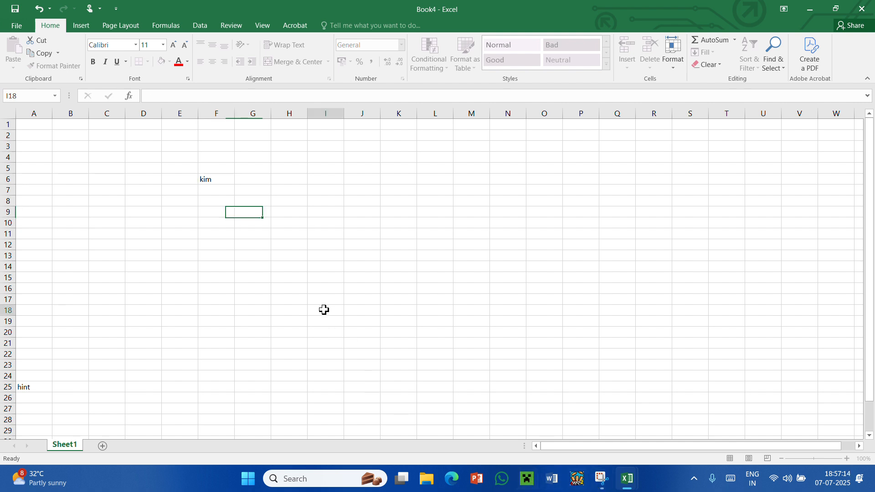
# Step: Open cell F6 for in-cell editing, leave its text as is, reselect it, and select cell G8
pyautogui.click(223, 178)
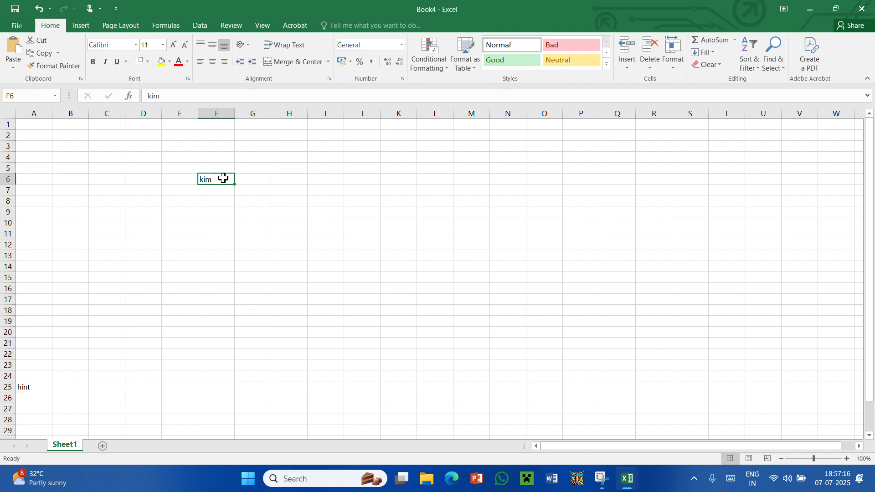
pyautogui.doubleClick(223, 179)
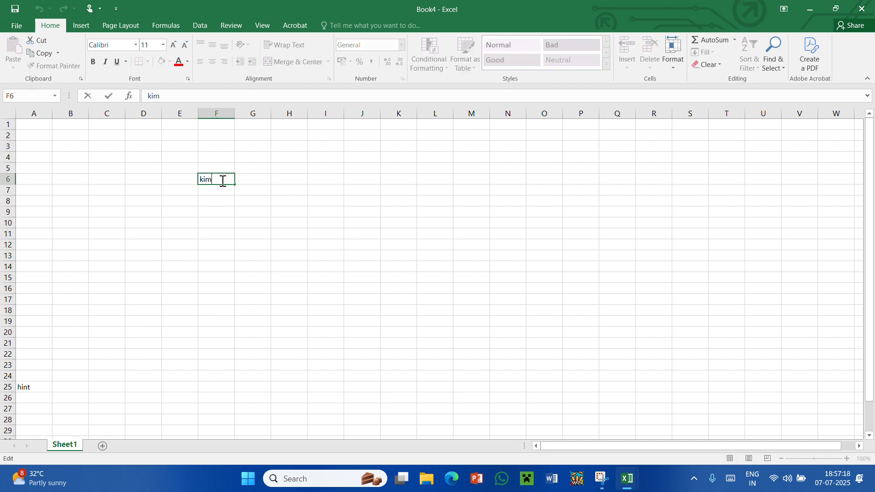
pyautogui.click(216, 213)
pyautogui.click(211, 181)
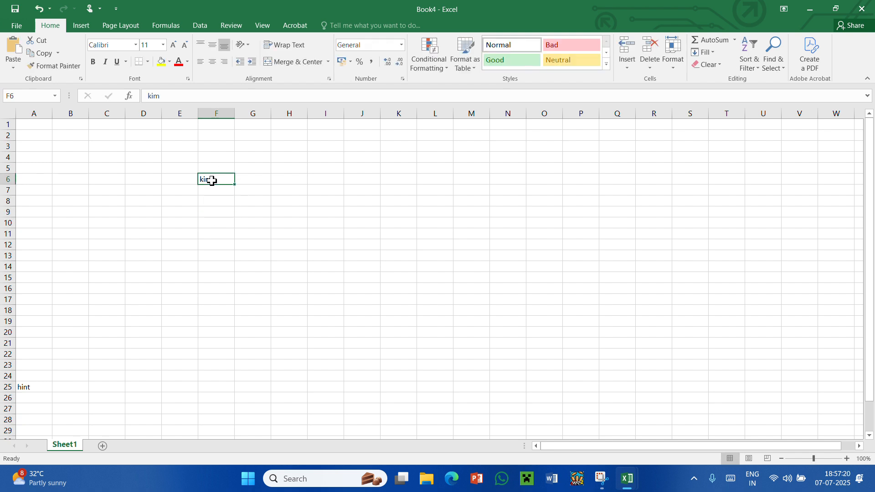
pyautogui.press('XF86AudioRaiseVolume')
pyautogui.press('XF86AudioLowerVolume')
pyautogui.click(267, 204)
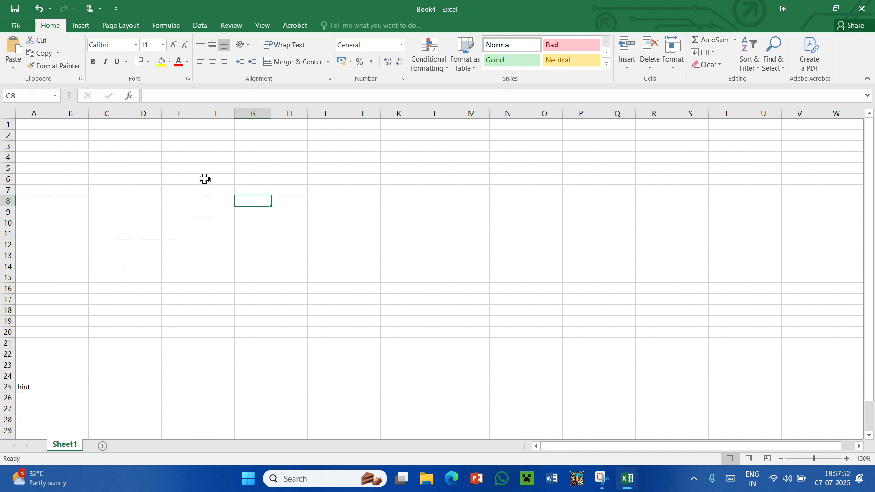
# Step: Enter Ant in cell D3 and make its text bold
pyautogui.click(152, 144)
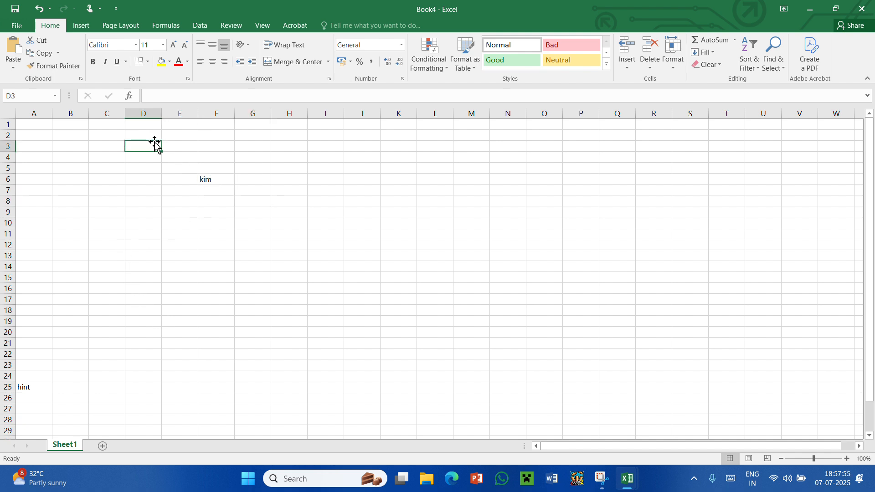
pyautogui.write('A')
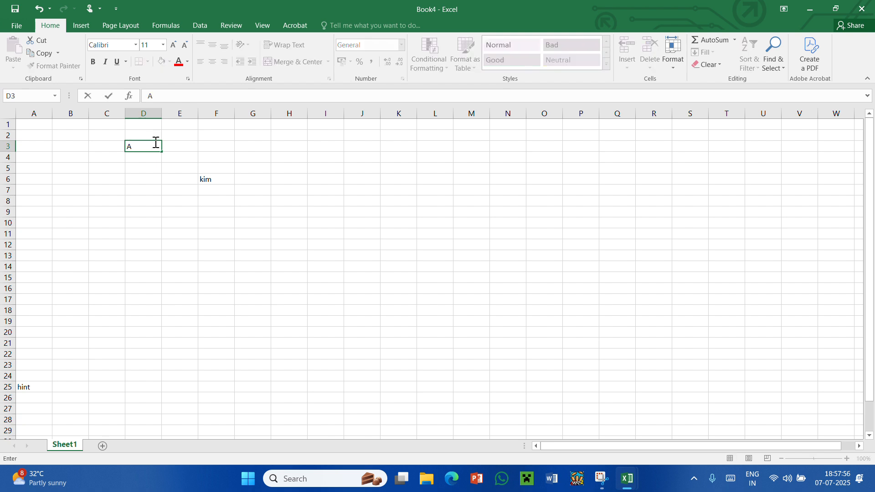
pyautogui.write('nt')
pyautogui.moveTo(140, 145); pyautogui.dragTo(120, 141)
pyautogui.hotkey('ctrl', 'b')
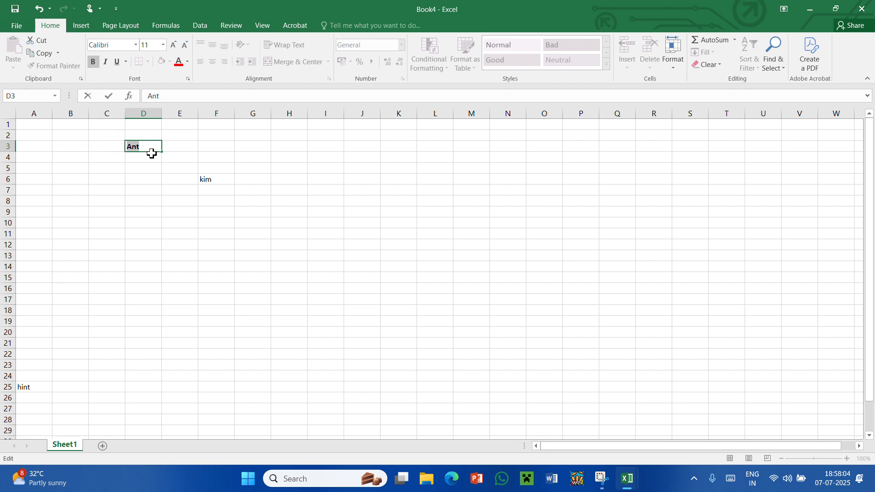
pyautogui.click(199, 234)
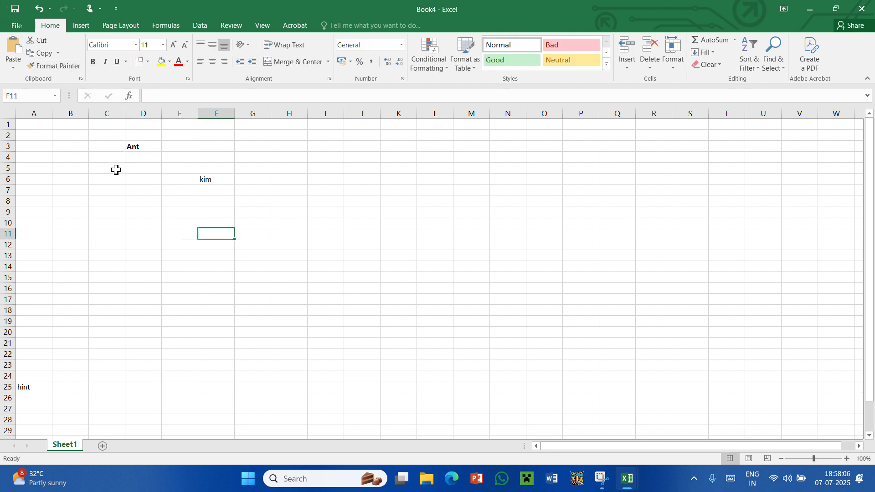
# Step: Open cell F6 for in-cell editing and make its whole text bold
pyautogui.doubleClick(204, 180)
pyautogui.click(217, 180)
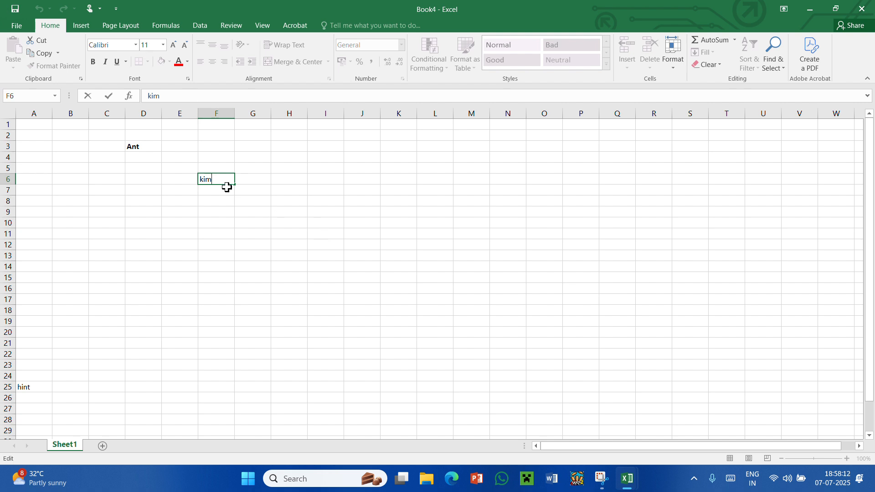
pyautogui.moveTo(215, 180); pyautogui.dragTo(175, 179)
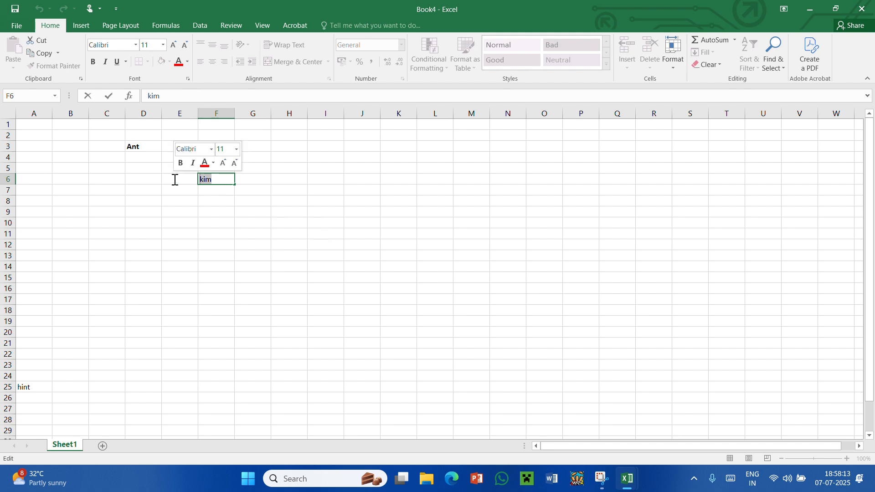
pyautogui.click(92, 60)
pyautogui.click(133, 195)
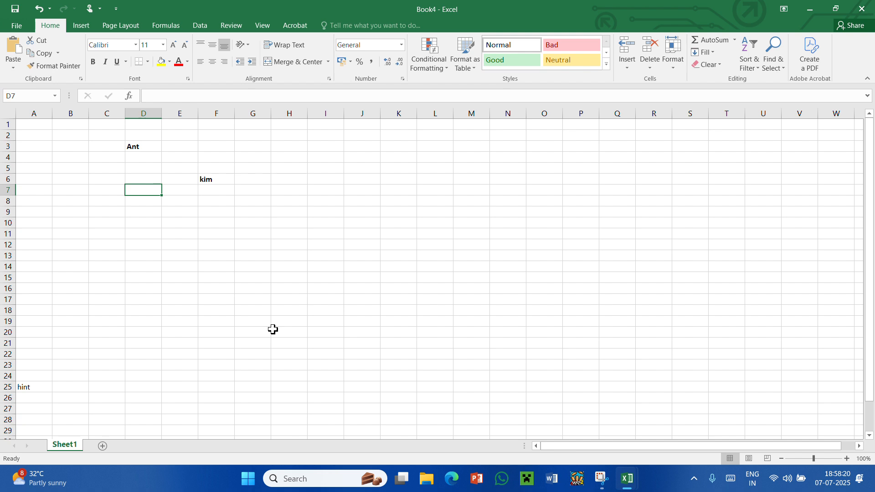
# Step: Apply italic formatting to the bold text in cell F6
pyautogui.click(219, 178)
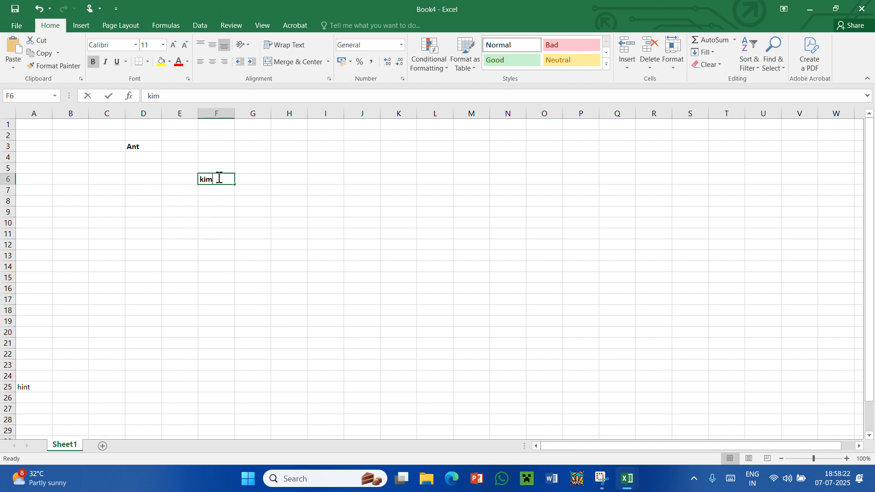
pyautogui.doubleClick(219, 178)
pyautogui.moveTo(219, 178); pyautogui.dragTo(198, 179)
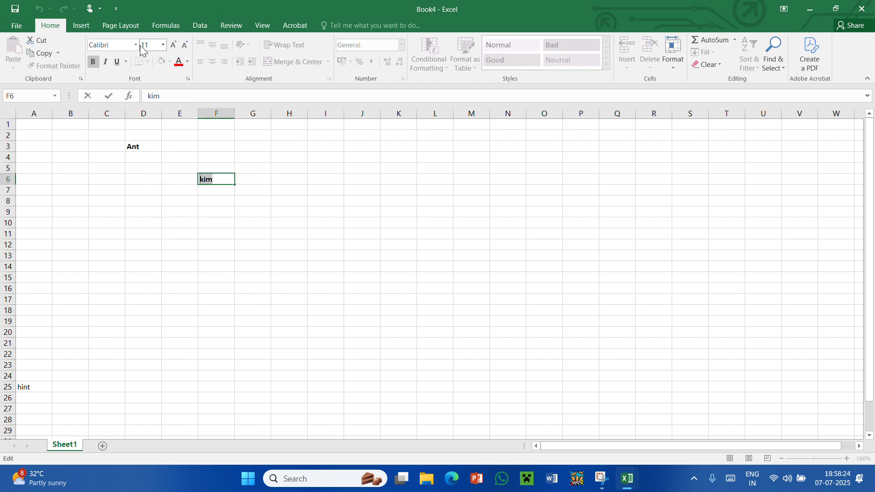
pyautogui.click(106, 63)
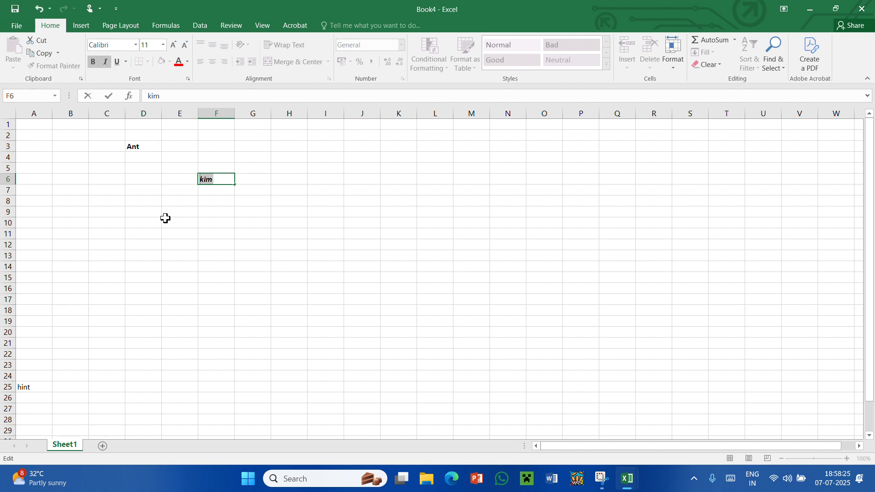
pyautogui.click(175, 252)
# Step: Apply italic formatting to the word Ant in cell D3 and finish editing
pyautogui.doubleClick(144, 149)
pyautogui.moveTo(141, 146); pyautogui.dragTo(111, 147)
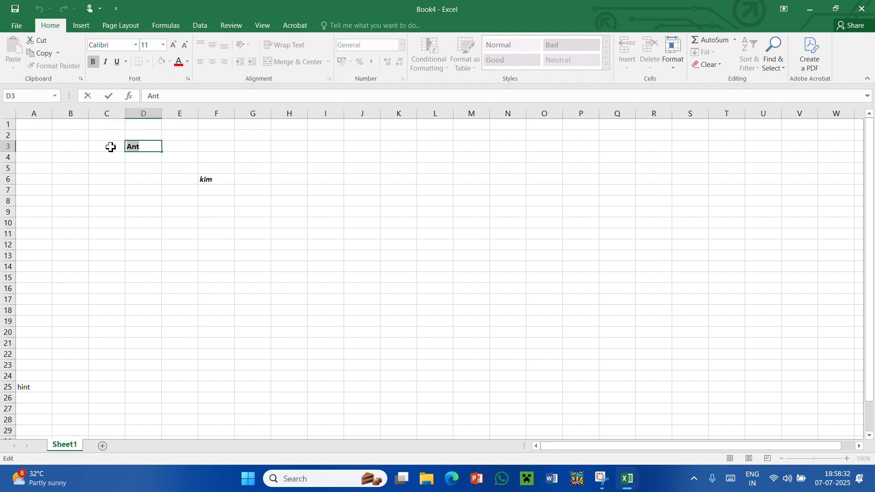
pyautogui.hotkey('ctrl', 'i')
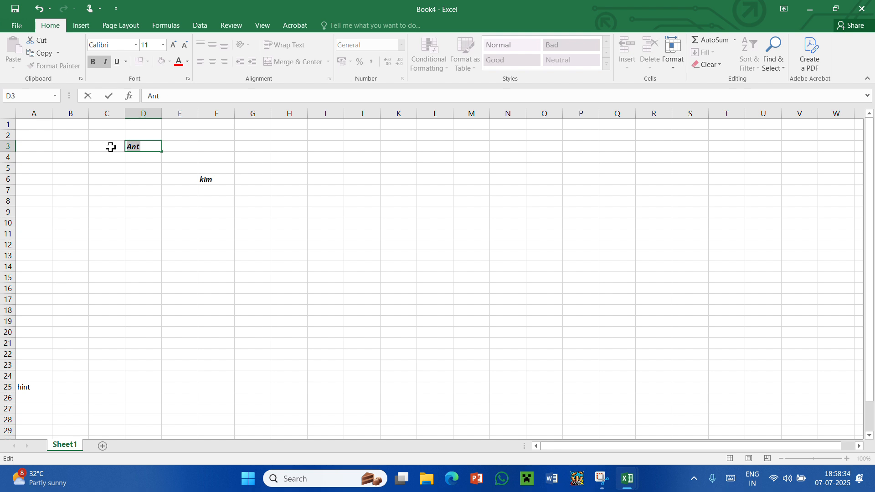
pyautogui.click(104, 186)
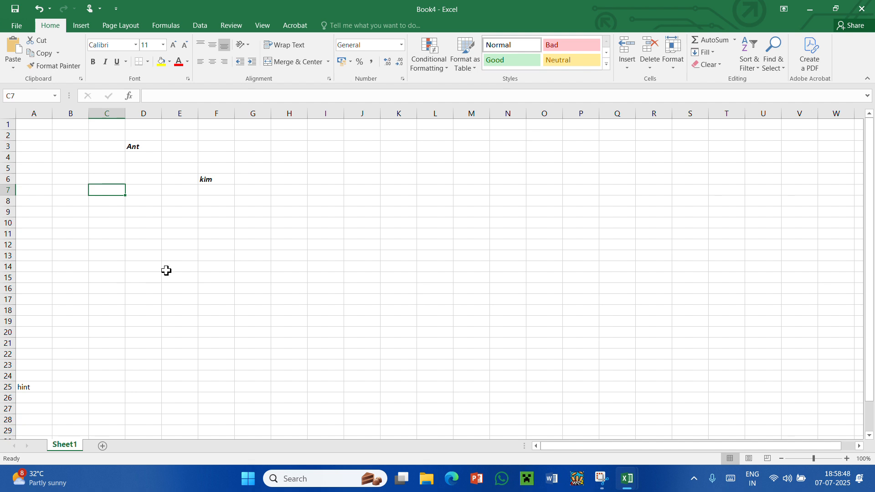
# Step: Underline the word Ant in cell D3 and leave the cell
pyautogui.click(138, 145)
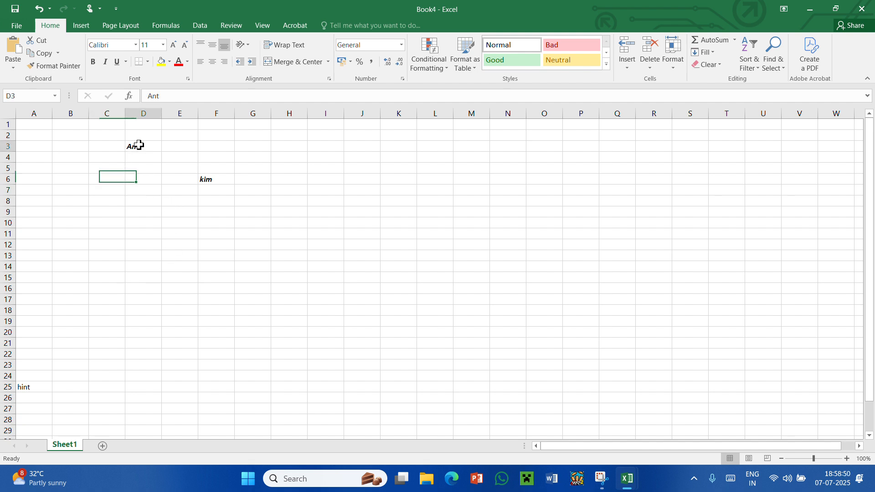
pyautogui.click(179, 266)
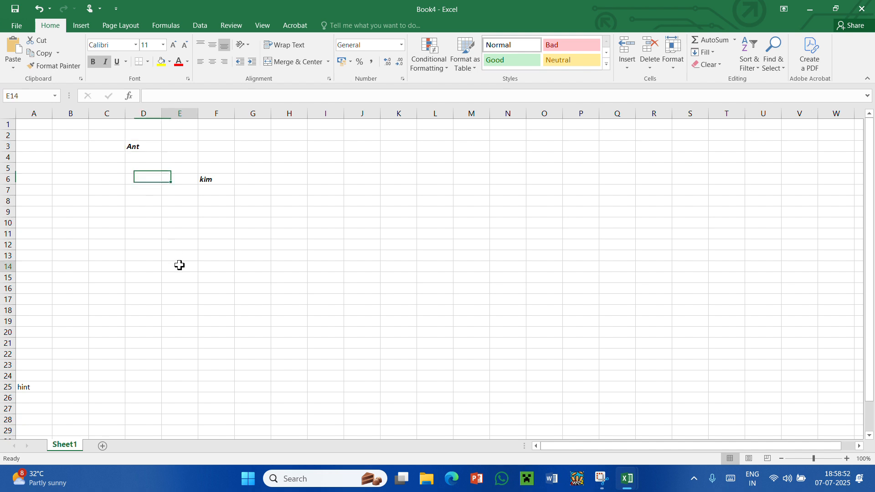
pyautogui.doubleClick(140, 146)
pyautogui.moveTo(142, 147); pyautogui.dragTo(115, 144)
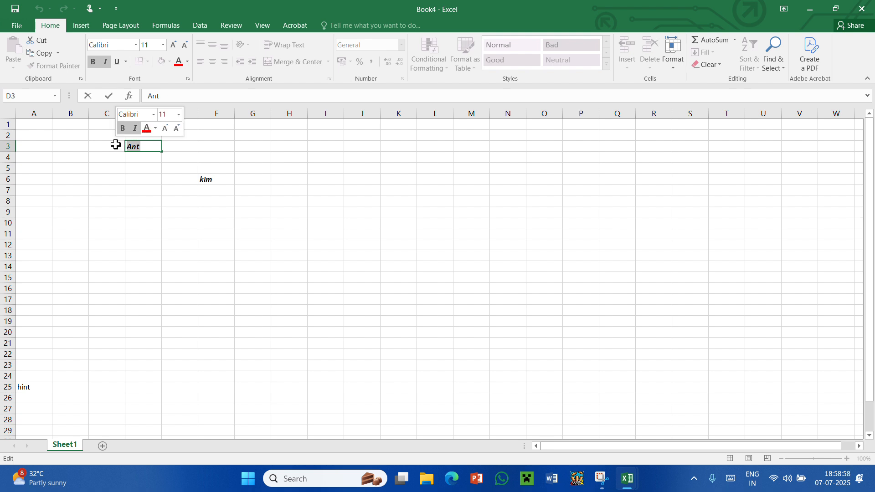
pyautogui.hotkey('ctrl', 'u')
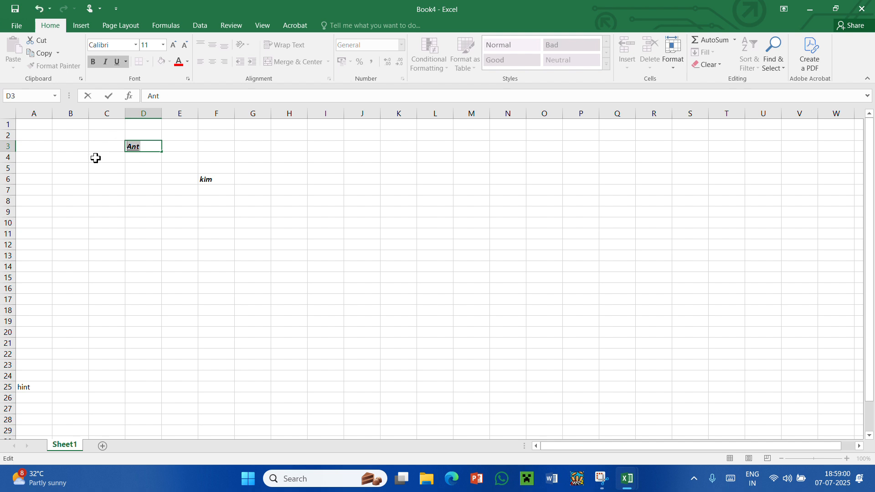
pyautogui.click(82, 177)
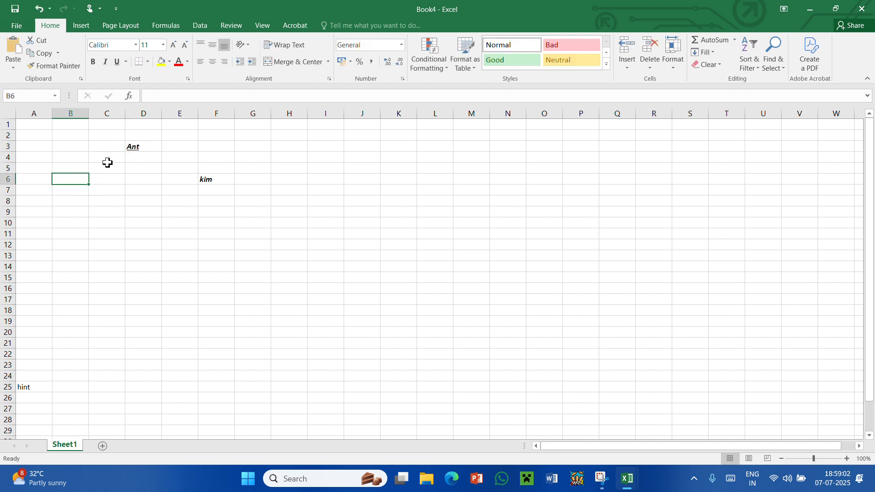
# Step: Underline the text in cell F6, finish editing, and reselect the cell
pyautogui.click(209, 180)
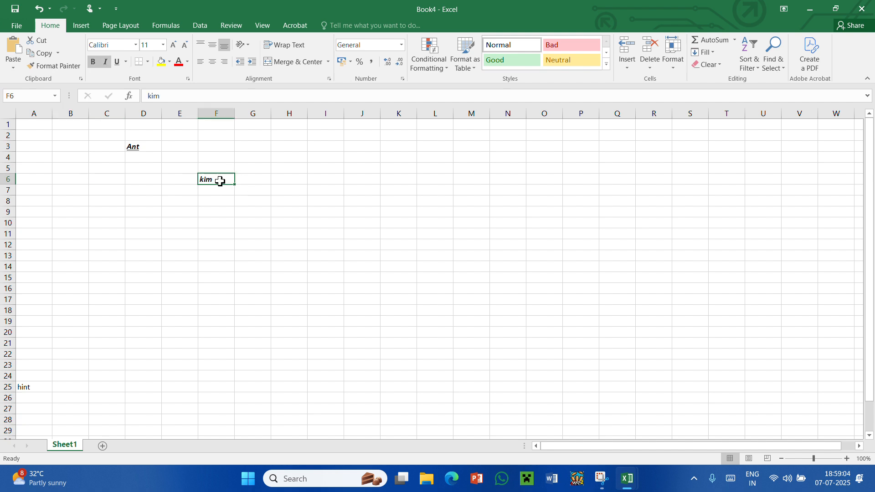
pyautogui.doubleClick(220, 179)
pyautogui.moveTo(219, 179); pyautogui.dragTo(185, 178)
pyautogui.click(118, 62)
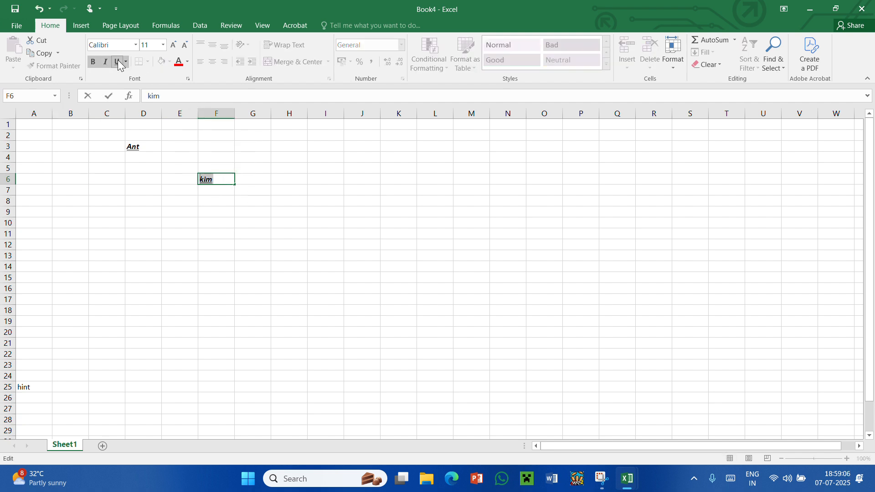
pyautogui.click(133, 212)
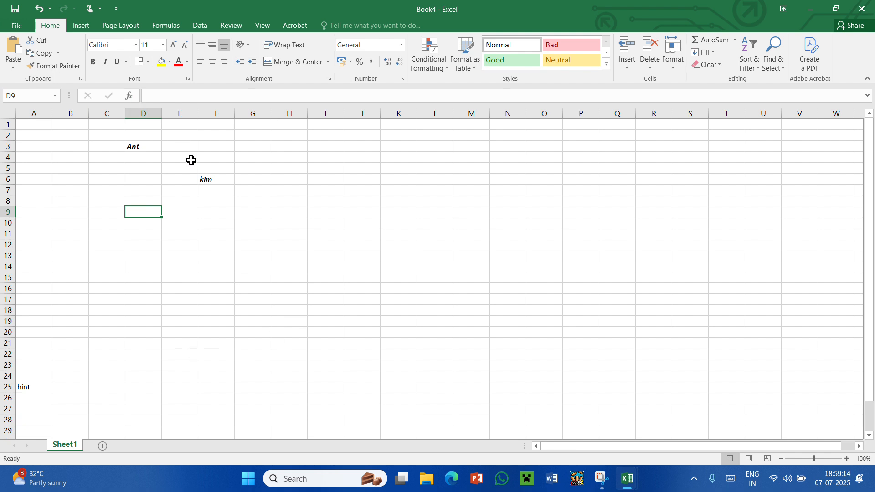
pyautogui.click(202, 181)
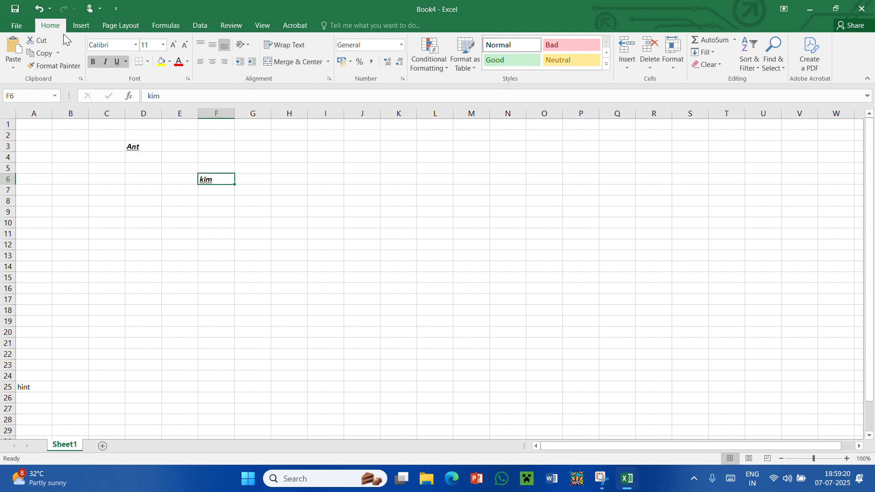
pyautogui.click(81, 25)
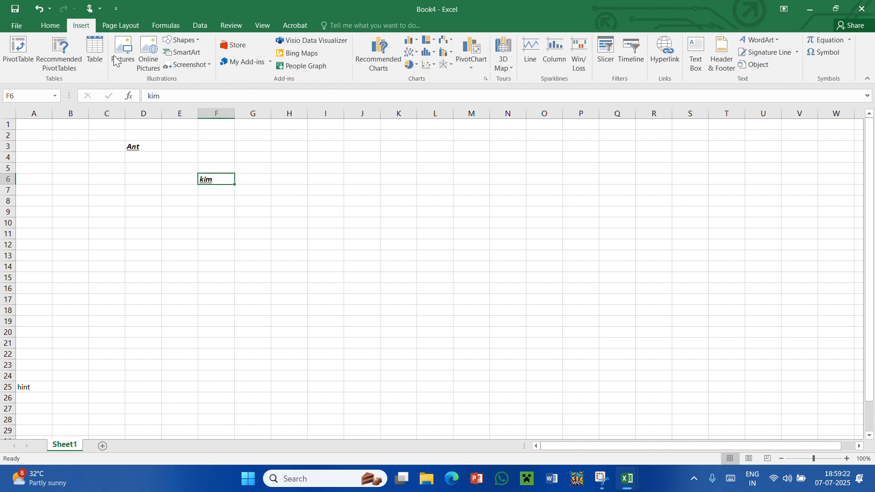
pyautogui.click(115, 10)
pyautogui.click(227, 1)
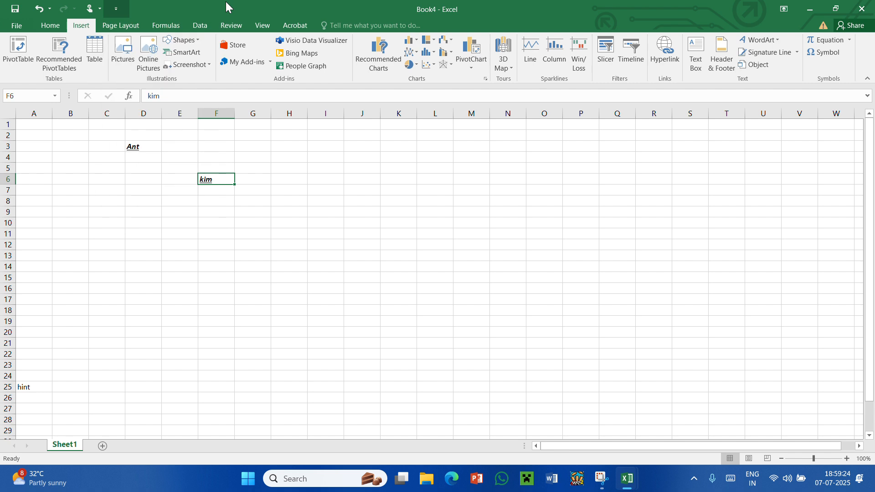
pyautogui.click(49, 9)
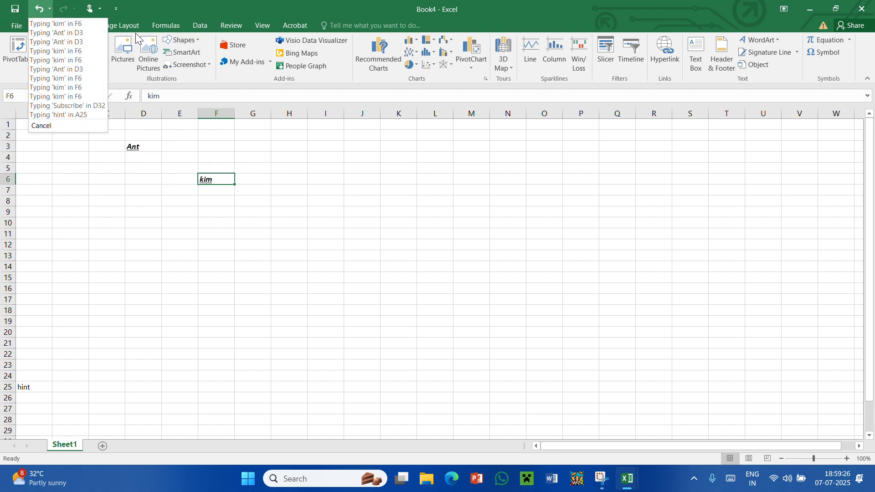
pyautogui.click(186, 13)
pyautogui.click(47, 28)
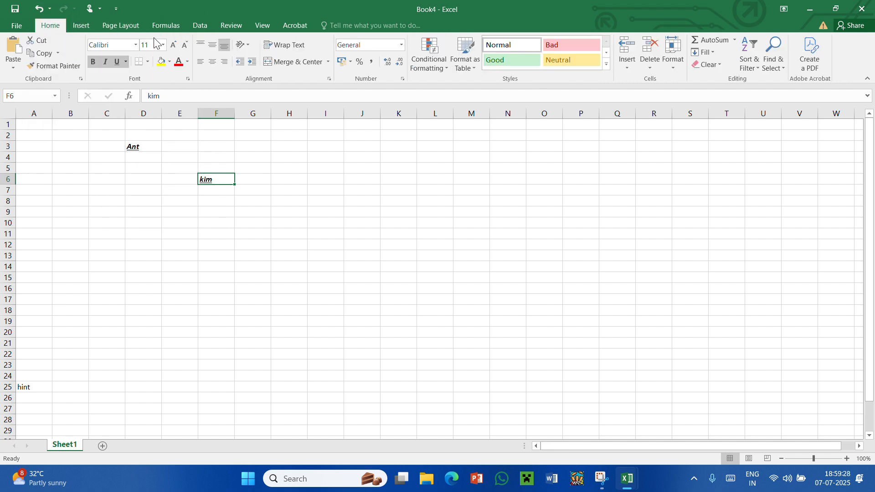
# Step: Fill cell F6 with a light orange theme color and select cell I5
pyautogui.click(170, 62)
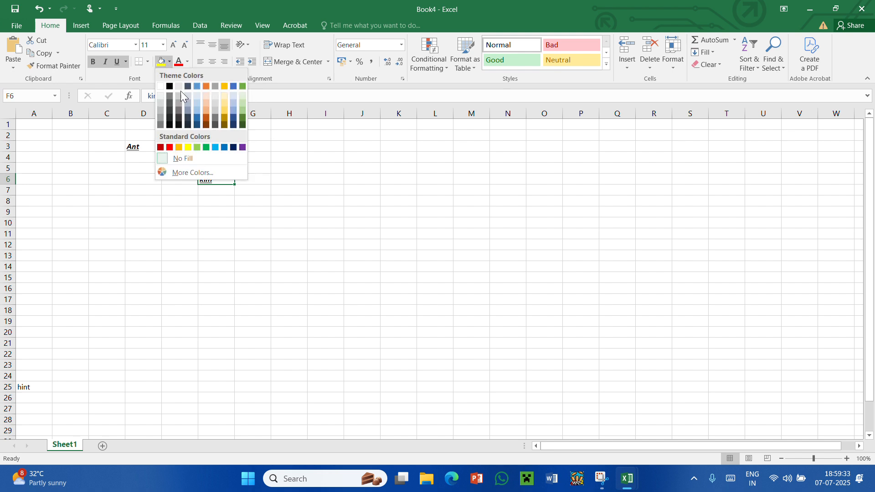
pyautogui.click(206, 109)
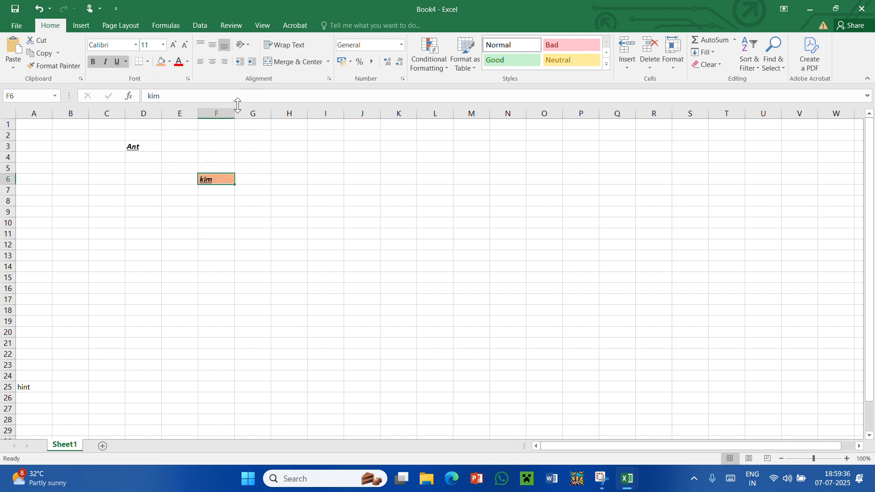
pyautogui.click(338, 165)
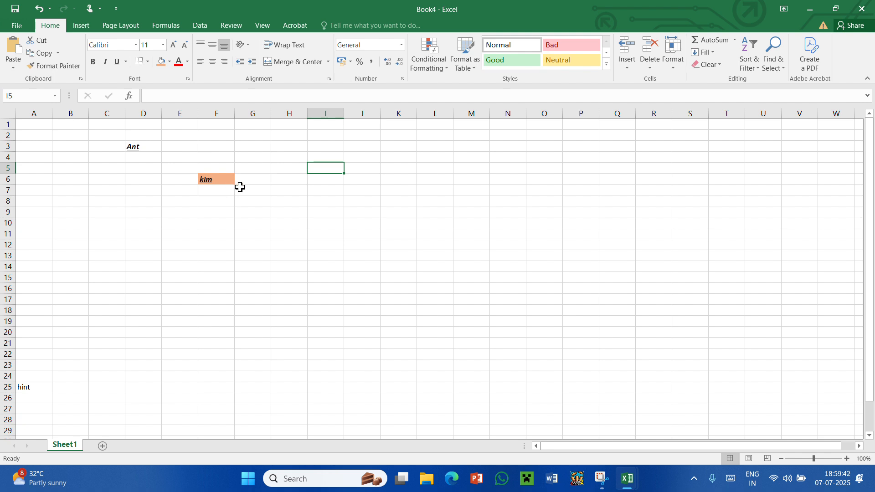
# Step: Apply All Borders to the orange-filled cell F6 and select cell F9
pyautogui.moveTo(250, 179); pyautogui.dragTo(178, 180)
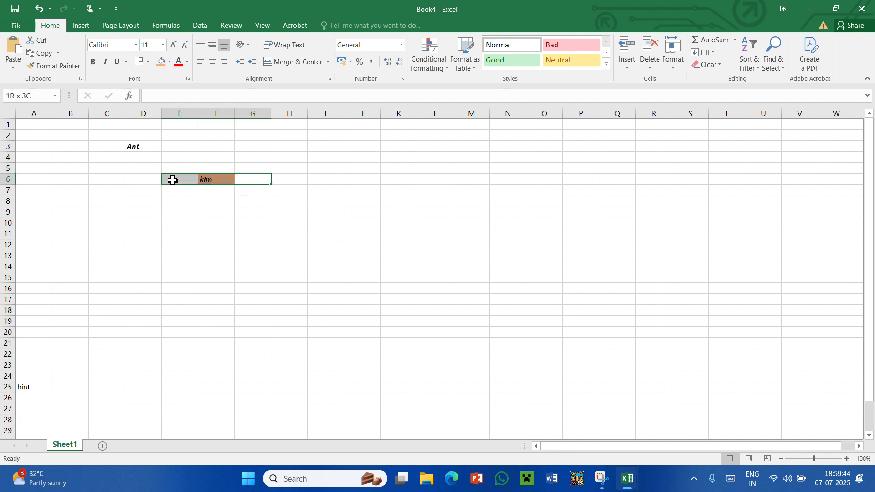
pyautogui.click(180, 234)
pyautogui.click(224, 179)
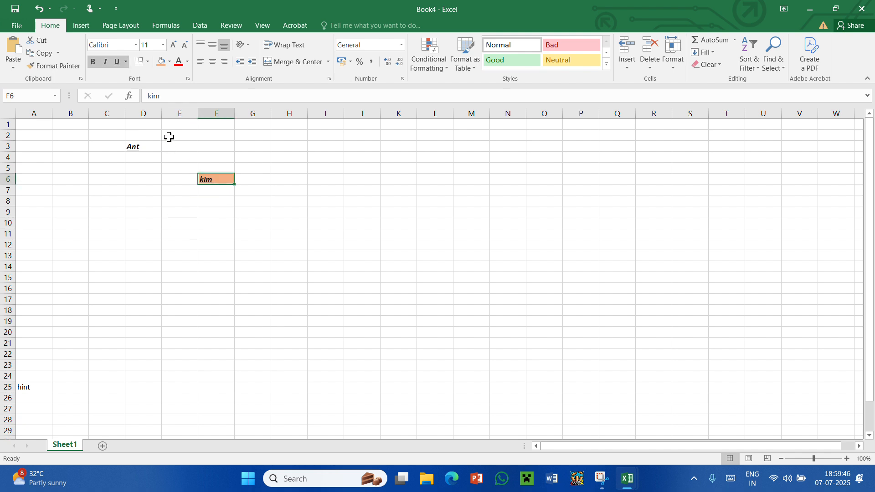
pyautogui.click(147, 64)
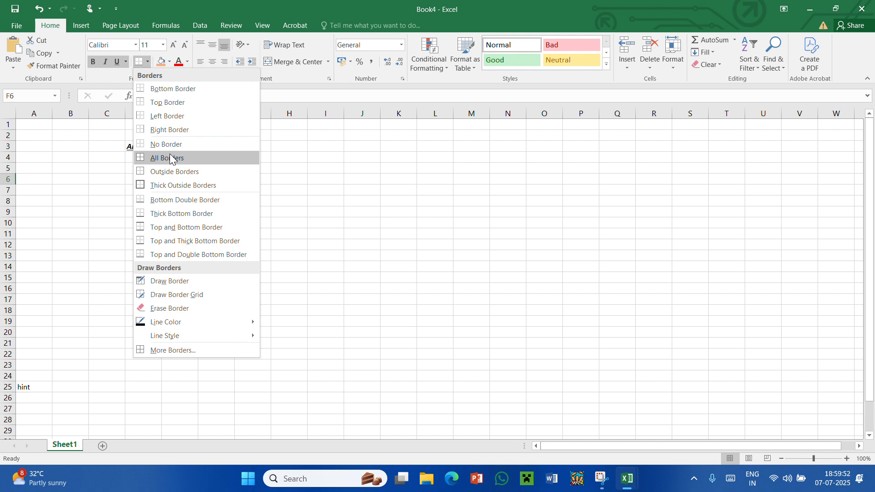
pyautogui.click(170, 158)
pyautogui.click(206, 213)
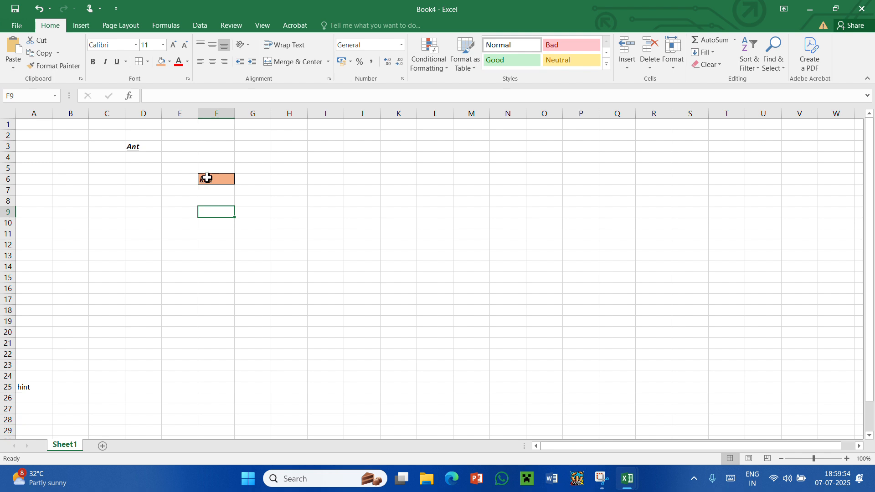
pyautogui.click(229, 177)
pyautogui.click(247, 187)
pyautogui.moveTo(244, 177); pyautogui.dragTo(196, 180)
pyautogui.click(196, 203)
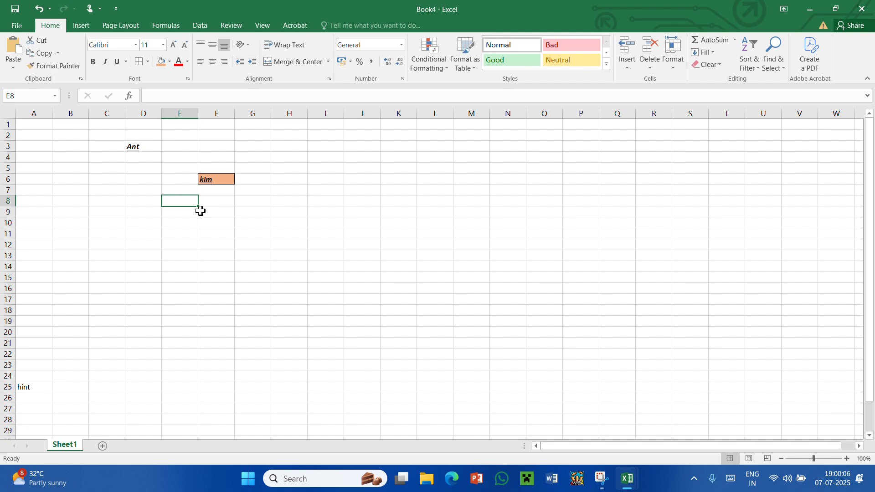
# Step: Enter a first name in cell E6 and the word cricket in cell D6
pyautogui.doubleClick(194, 180)
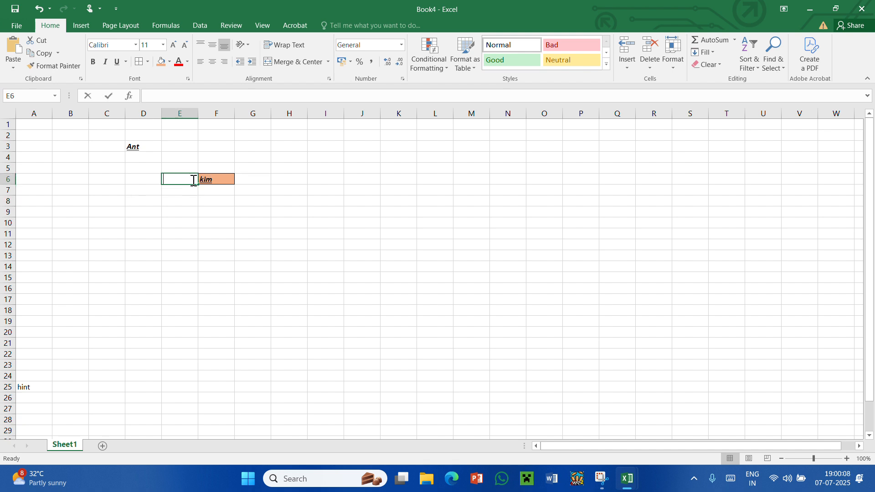
pyautogui.write('tim')
pyautogui.press('Left')
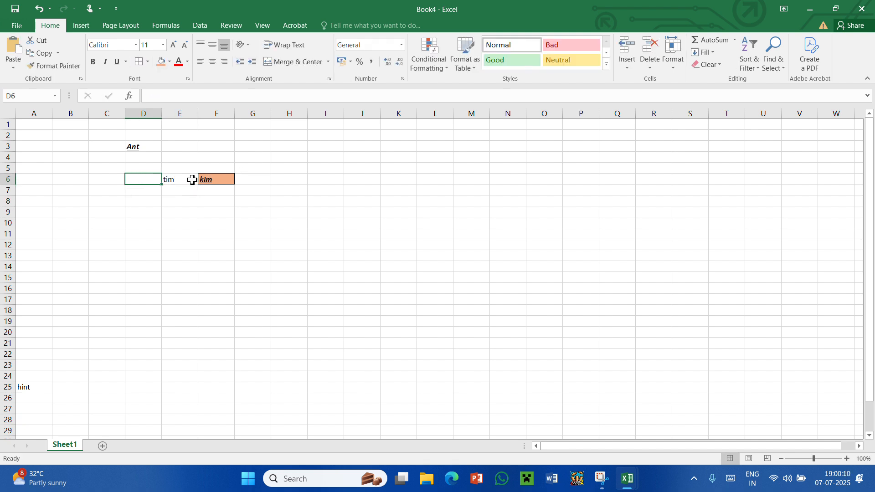
pyautogui.write('cricket')
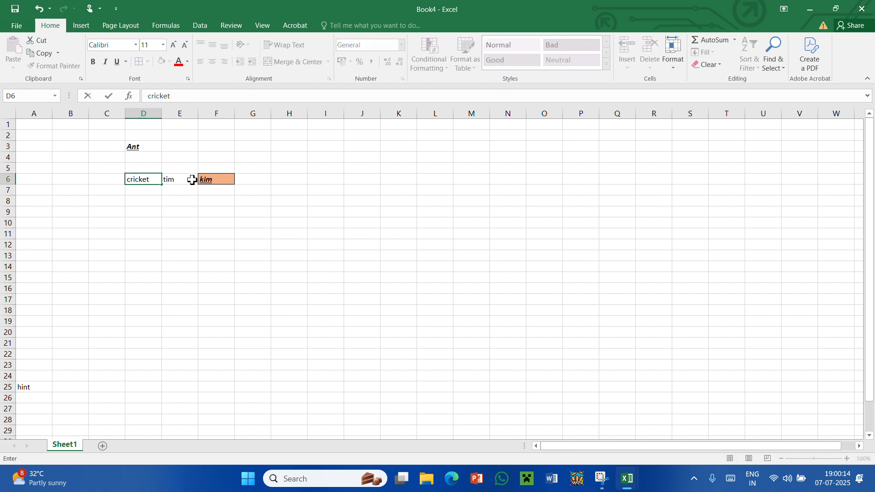
pyautogui.click(137, 189)
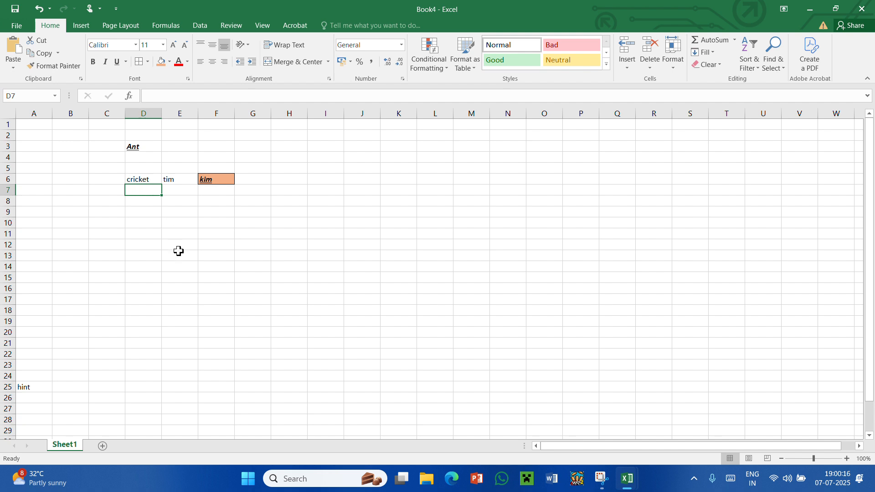
# Step: Merge and center cells D6 to F6, keeping only the upper-left value, and deselect the merged cell
pyautogui.click(144, 183)
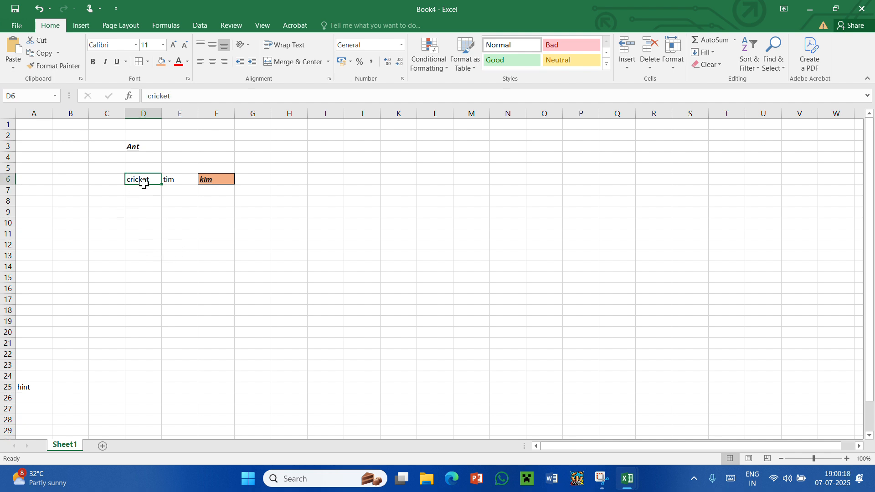
pyautogui.moveTo(144, 183); pyautogui.dragTo(212, 180)
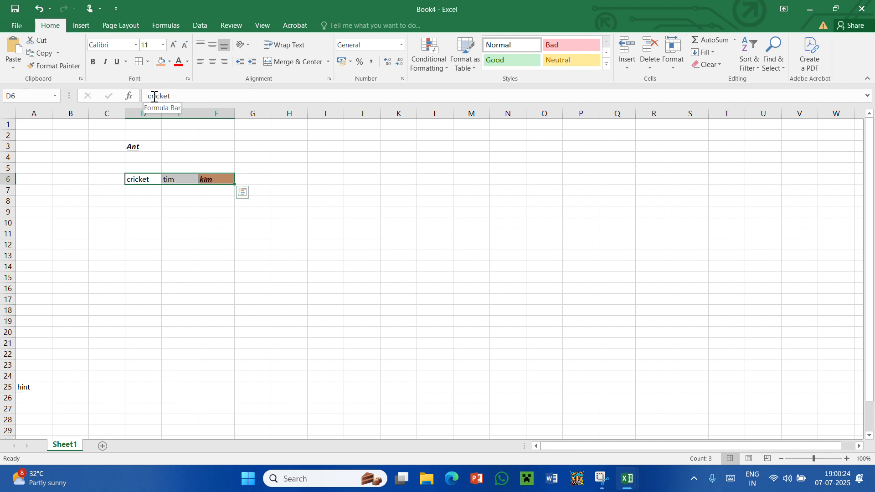
pyautogui.click(297, 65)
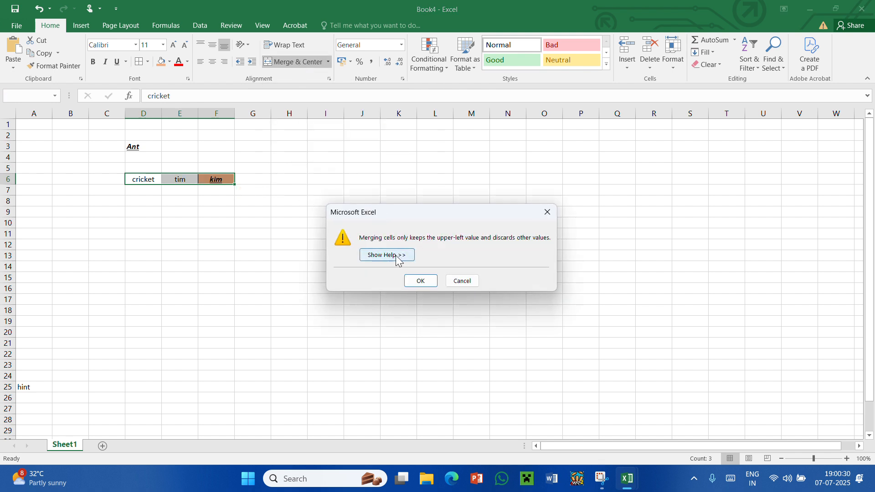
pyautogui.click(411, 280)
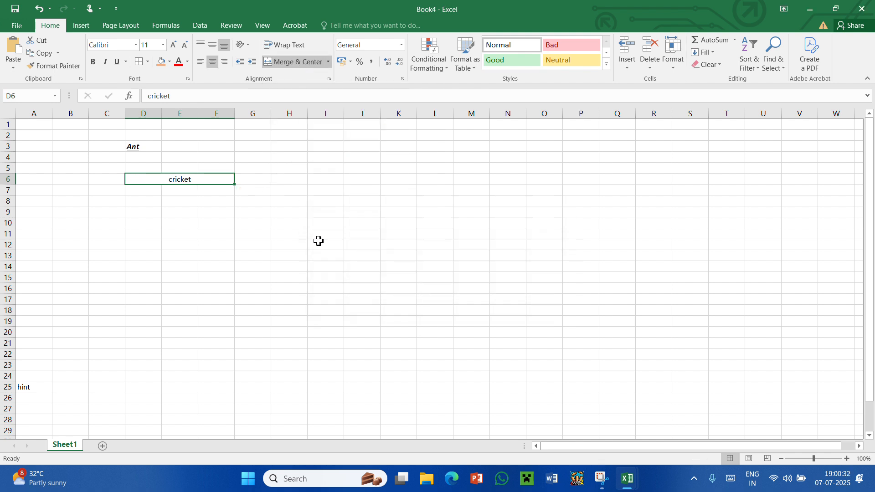
pyautogui.click(319, 241)
pyautogui.click(206, 180)
pyautogui.click(238, 223)
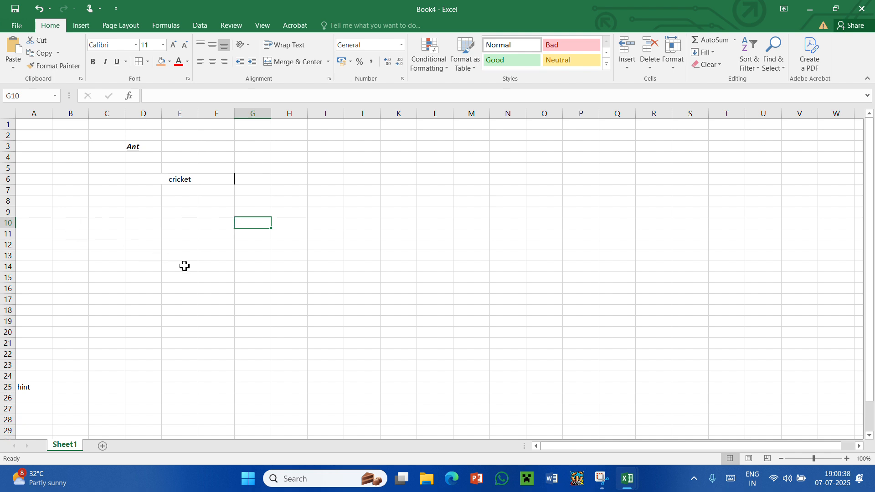
pyautogui.click(220, 286)
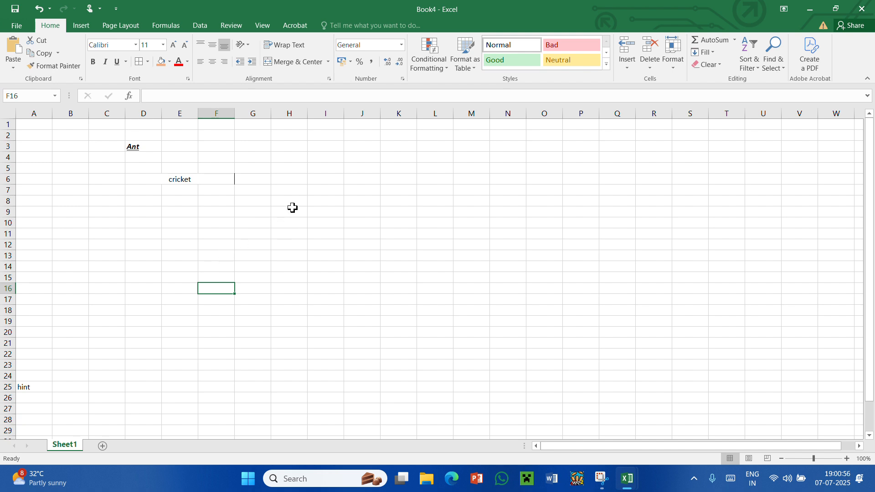
# Step: Enter the numbers 76, 45, 67 and 89 in cells H6 to H9
pyautogui.doubleClick(300, 179)
pyautogui.write('76')
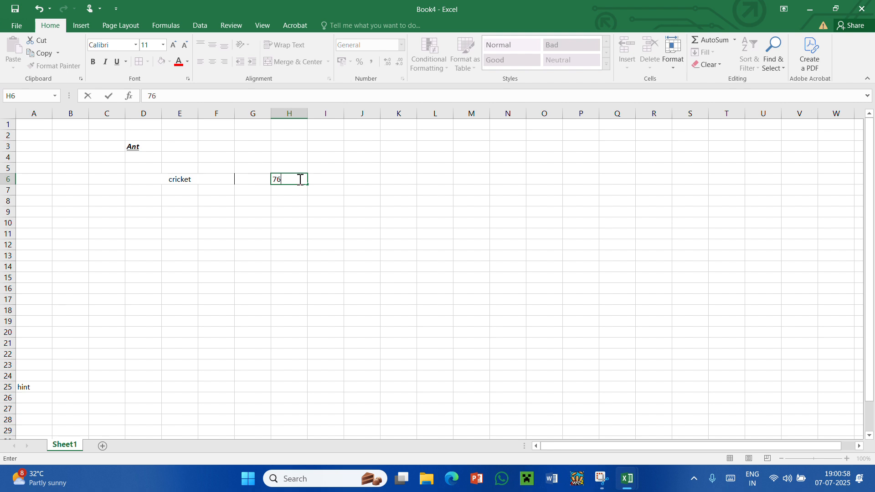
pyautogui.click(297, 188)
pyautogui.write('45')
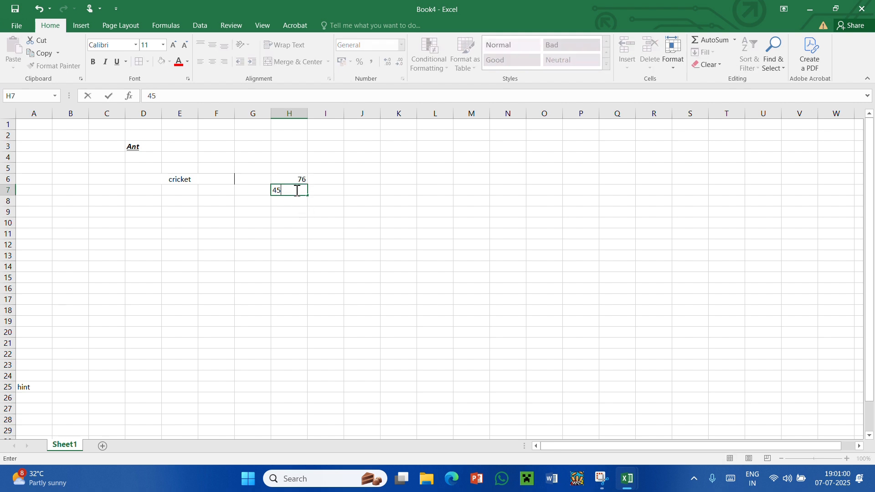
pyautogui.click(292, 200)
pyautogui.write('67')
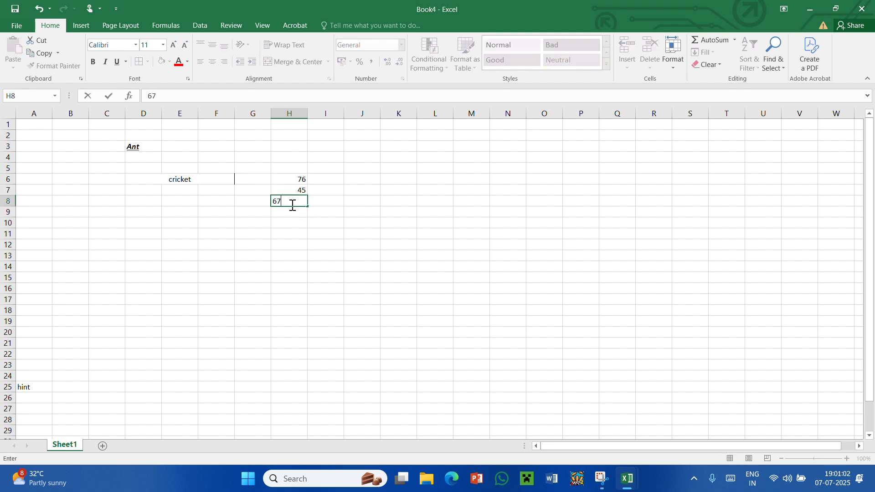
pyautogui.click(293, 213)
pyautogui.write('89')
pyautogui.moveTo(396, 246); pyautogui.dragTo(425, 251)
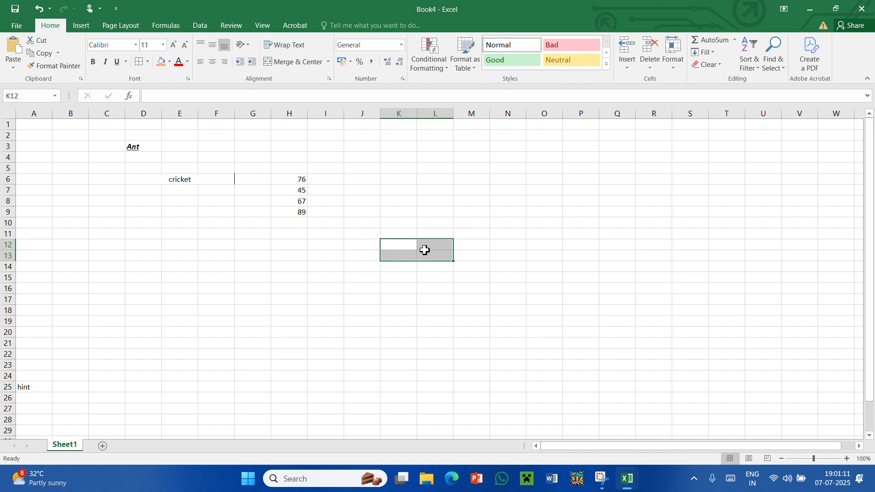
# Step: Apply the Currency number format with two decimals to cells H6 to H9 and deselect the range
pyautogui.click(303, 183)
pyautogui.moveTo(303, 183); pyautogui.dragTo(307, 212)
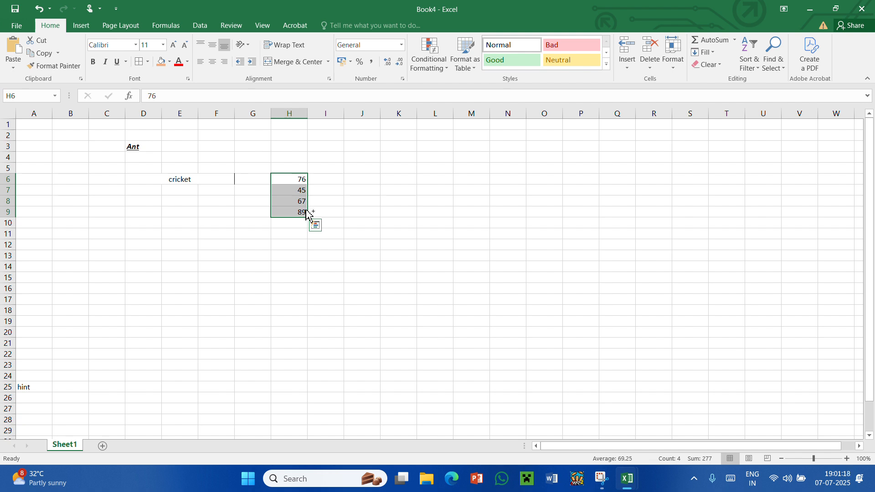
pyautogui.hotkey('ctrl', 'shift', '4')
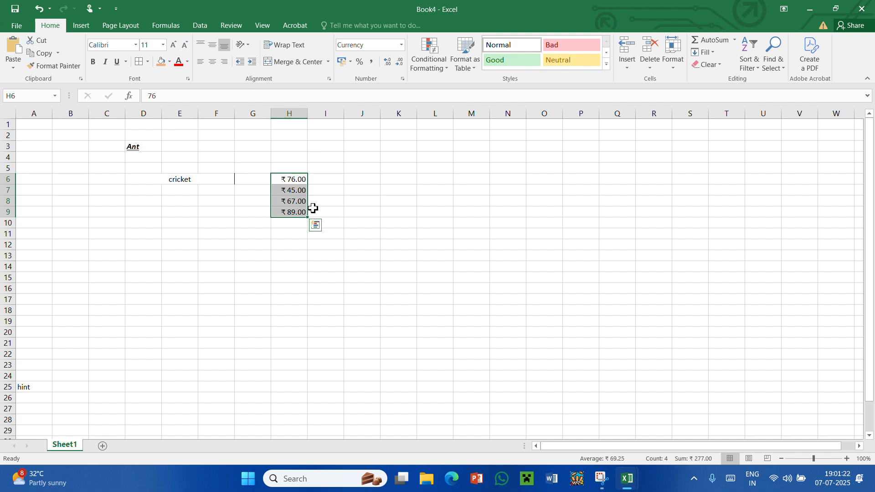
pyautogui.click(350, 200)
pyautogui.moveTo(289, 181); pyautogui.dragTo(302, 212)
pyautogui.click(435, 223)
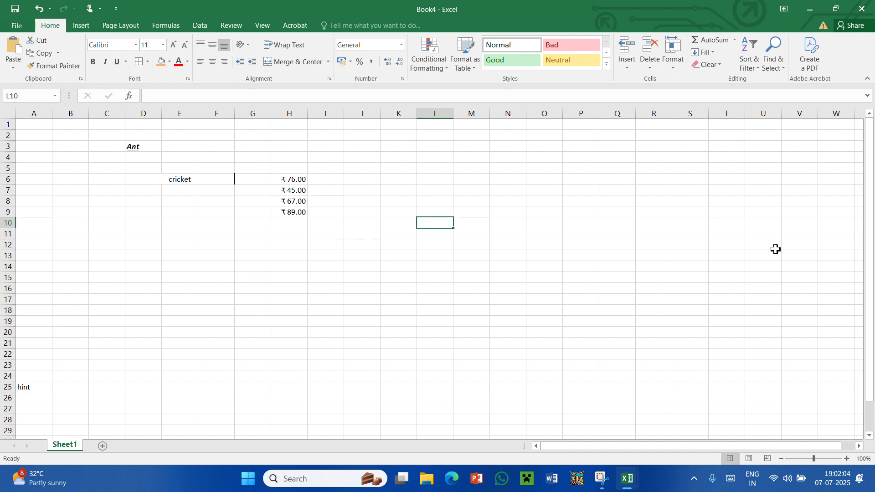
pyautogui.moveTo(291, 178); pyautogui.dragTo(295, 211)
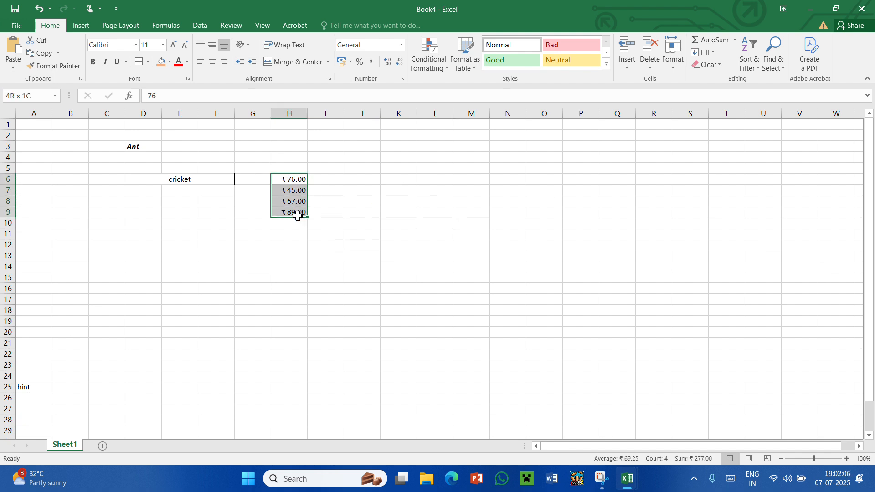
pyautogui.click(502, 310)
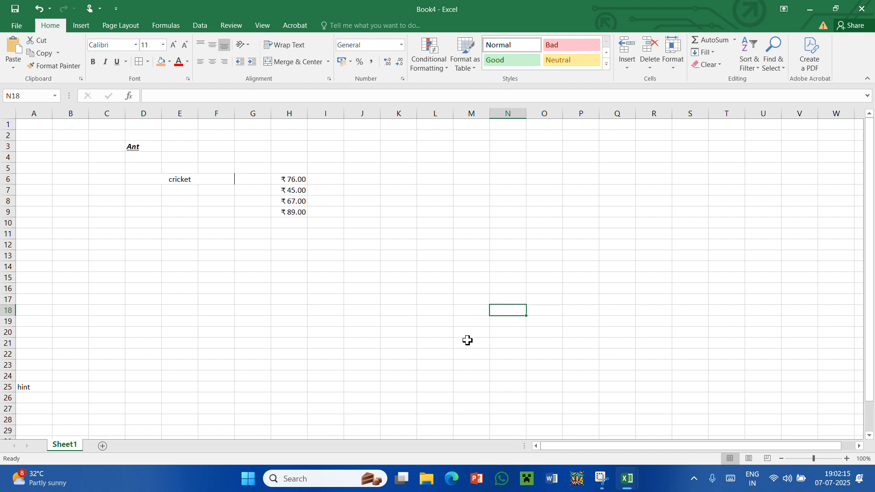
pyautogui.click(463, 290)
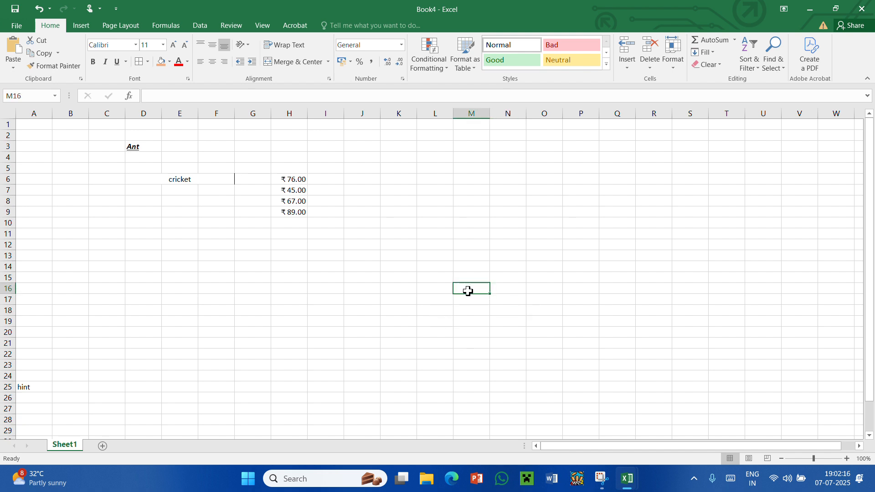
# Step: Enter the formula =SUM(H6:H9) in cell M11 to total the currency values
pyautogui.click(471, 230)
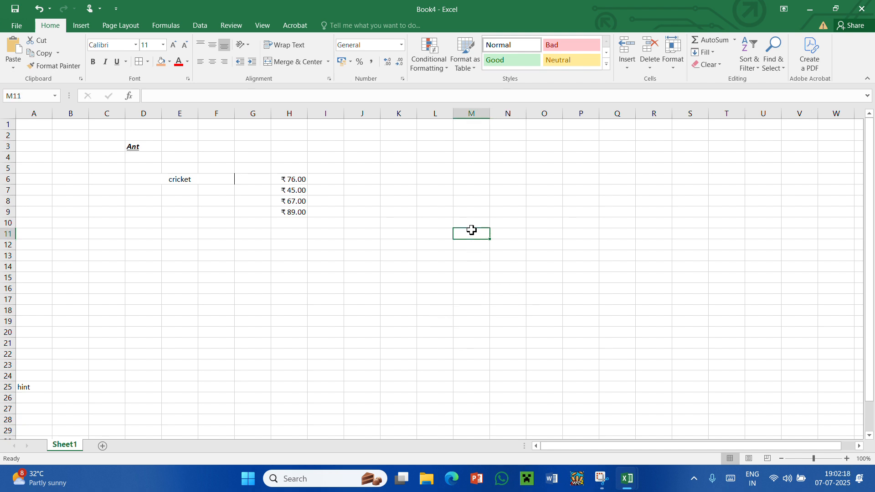
pyautogui.write('=')
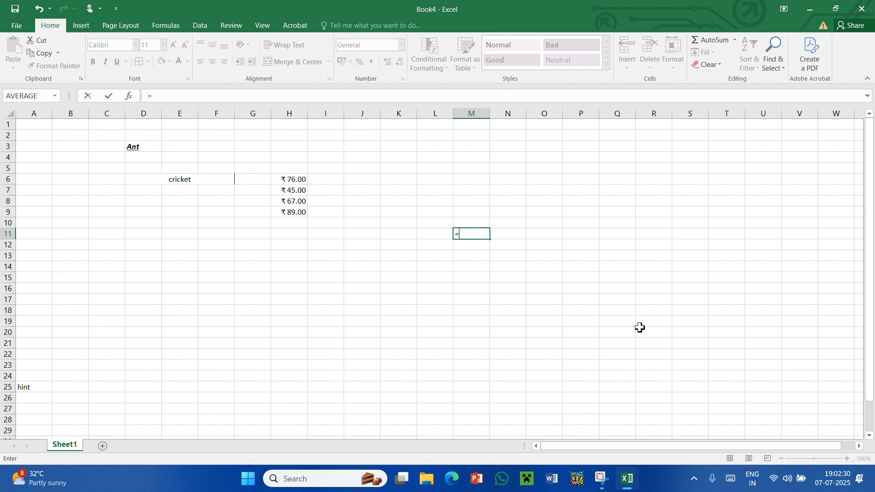
pyautogui.write('SUM')
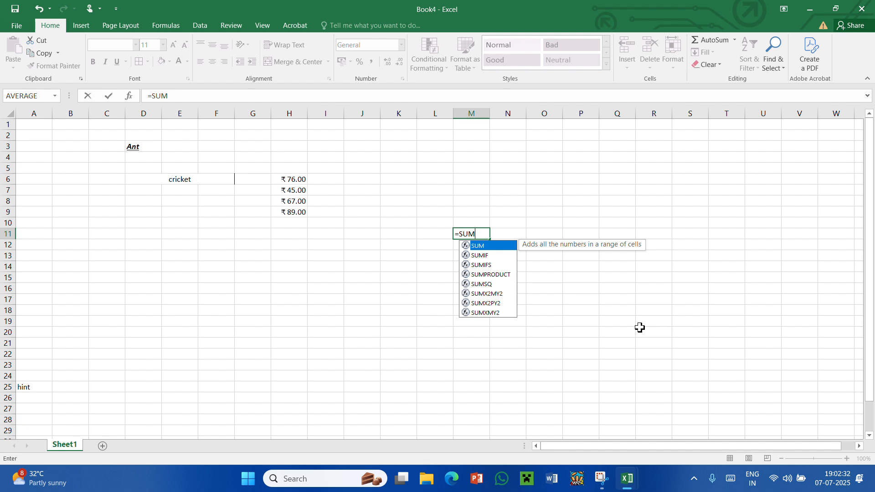
pyautogui.write('(')
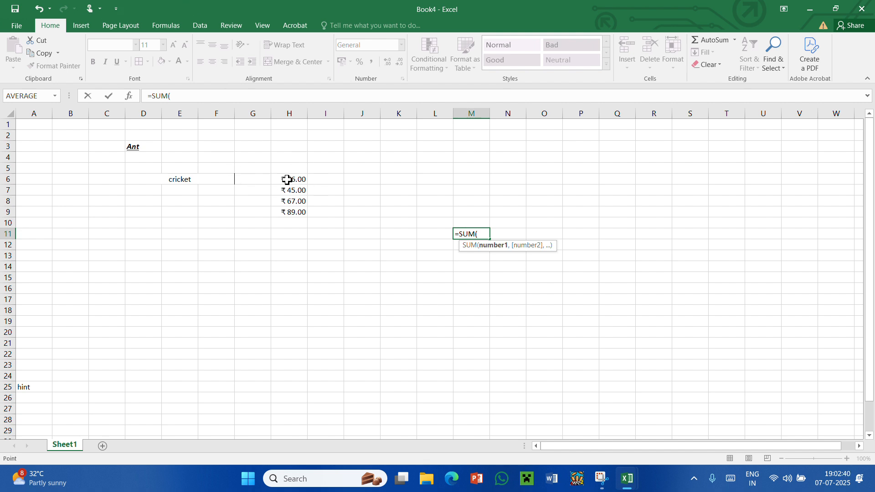
pyautogui.moveTo(287, 180); pyautogui.dragTo(301, 210)
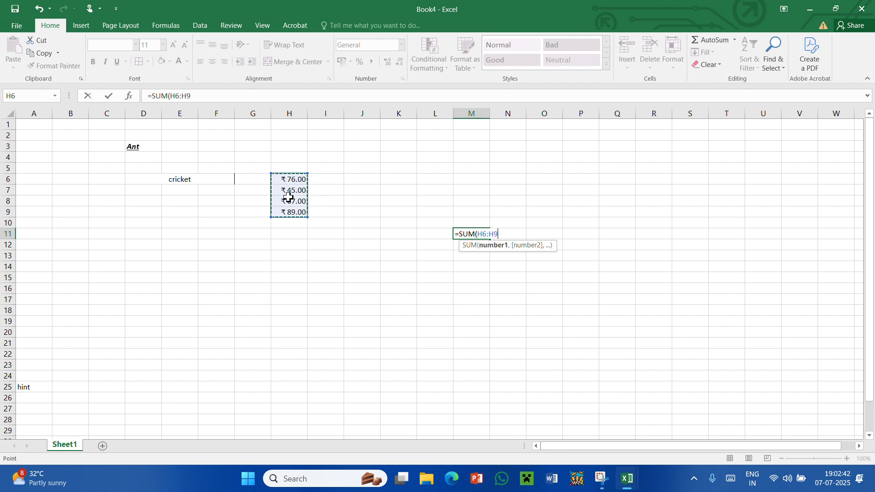
pyautogui.write(')')
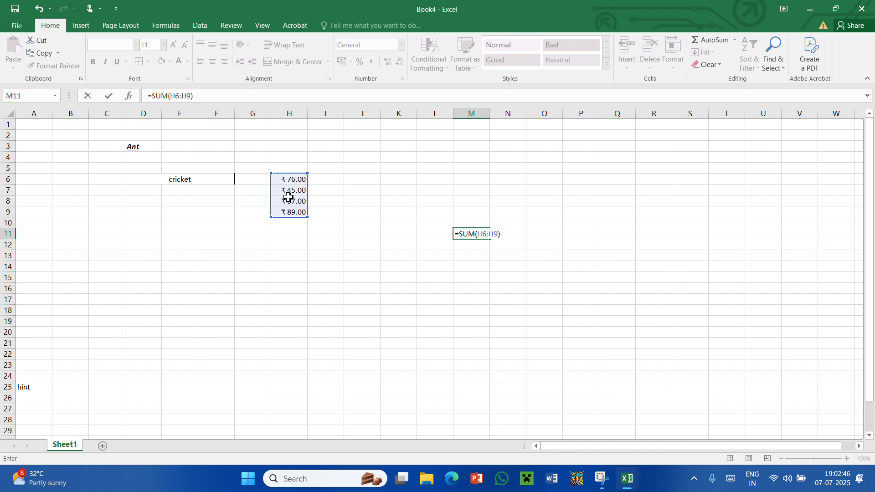
pyautogui.press('Return')
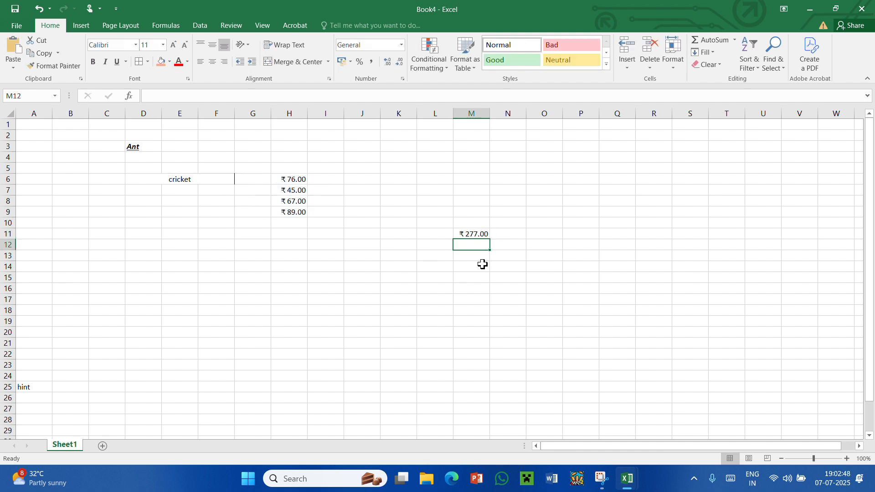
pyautogui.click(478, 233)
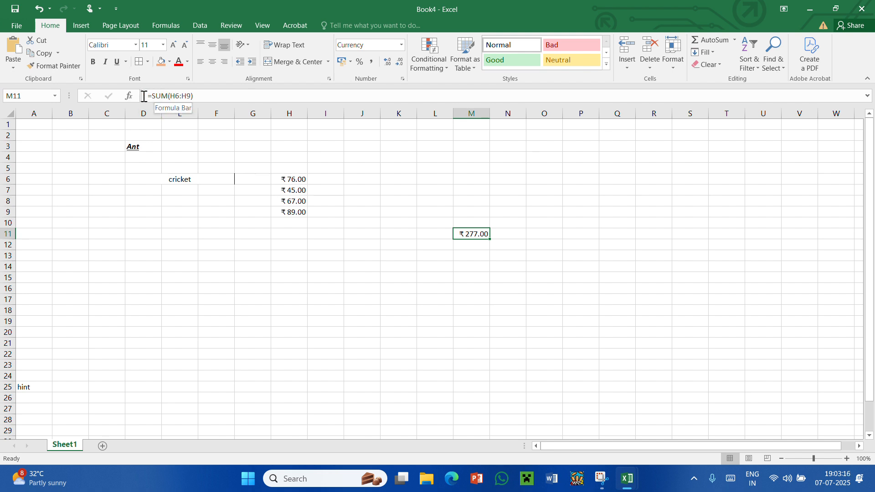
pyautogui.moveTo(148, 96); pyautogui.dragTo(207, 105)
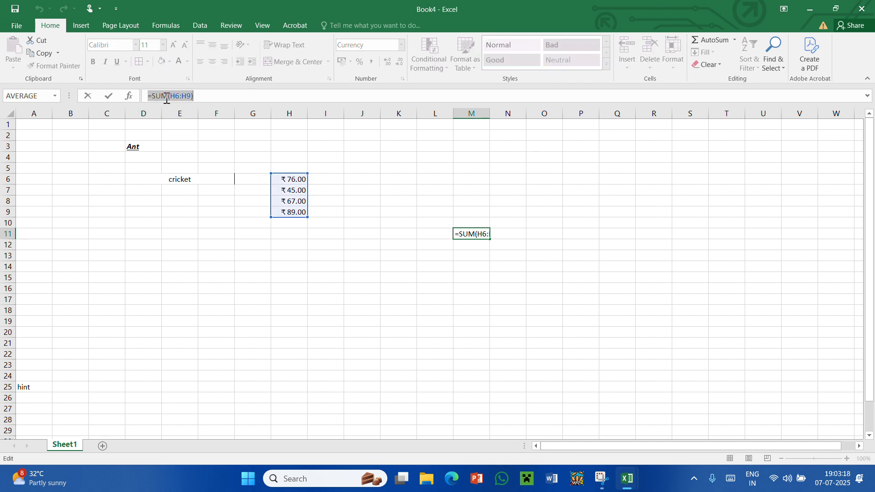
pyautogui.write('=')
pyautogui.click(233, 167)
pyautogui.click(230, 248)
pyautogui.click(496, 345)
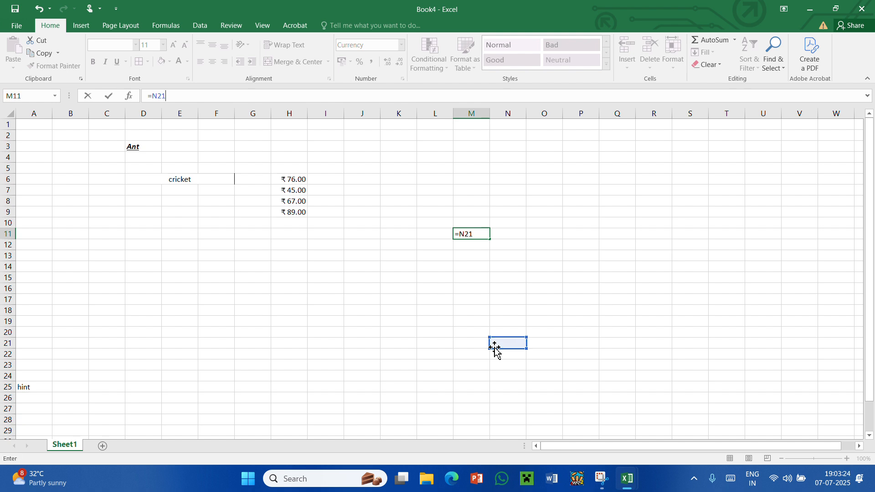
pyautogui.press('Escape')
pyautogui.click(287, 308)
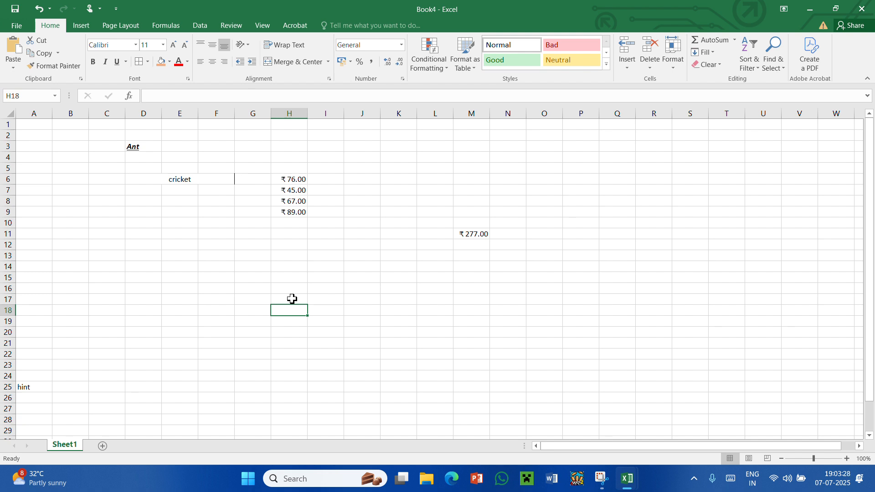
# Step: Enter the formula =AVERAGE(H6:H9) in cell K11 to average the currency values
pyautogui.click(393, 233)
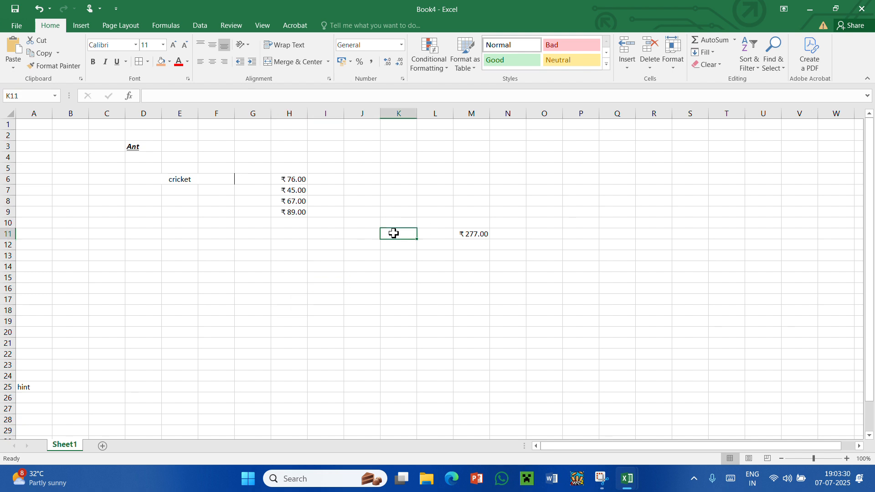
pyautogui.write('=')
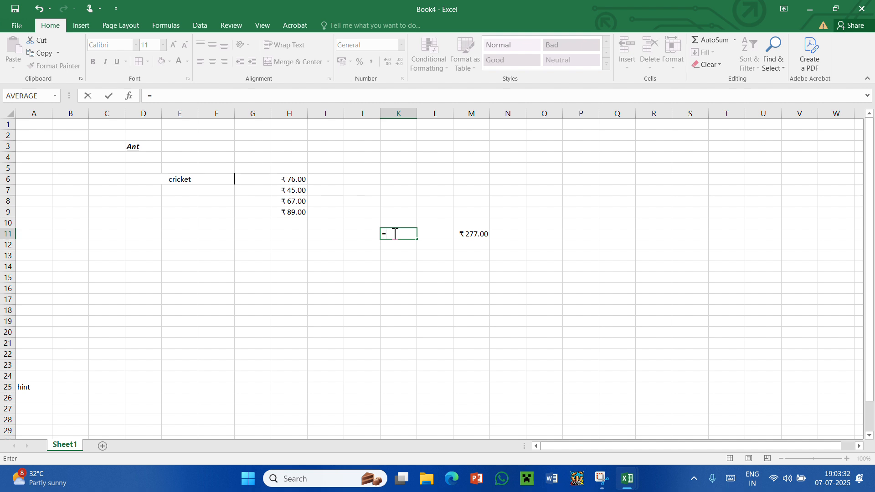
pyautogui.write('V')
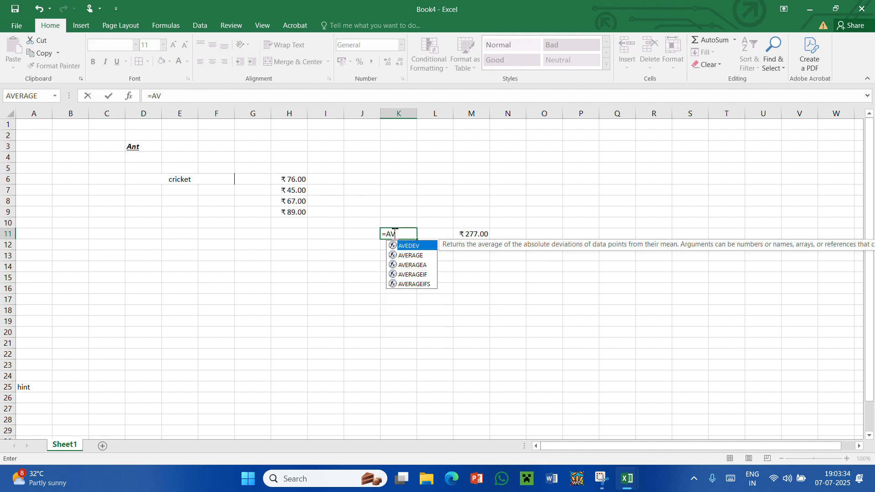
pyautogui.write('ERA')
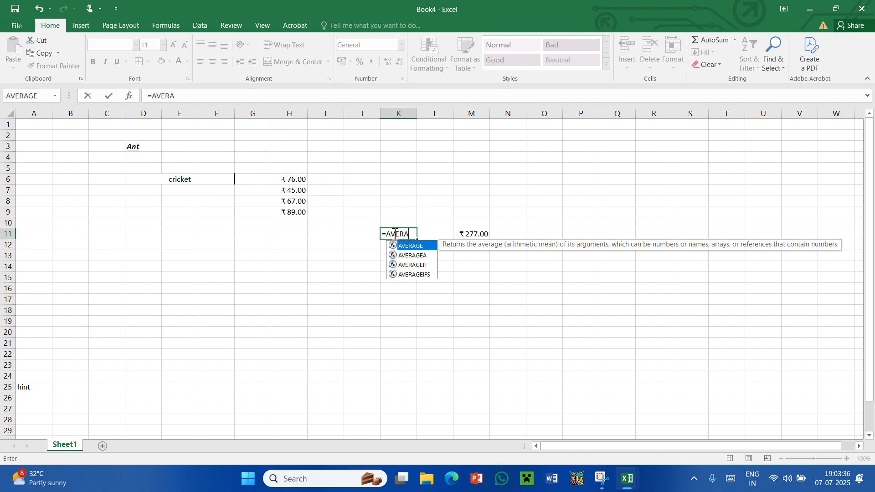
pyautogui.write('GE(')
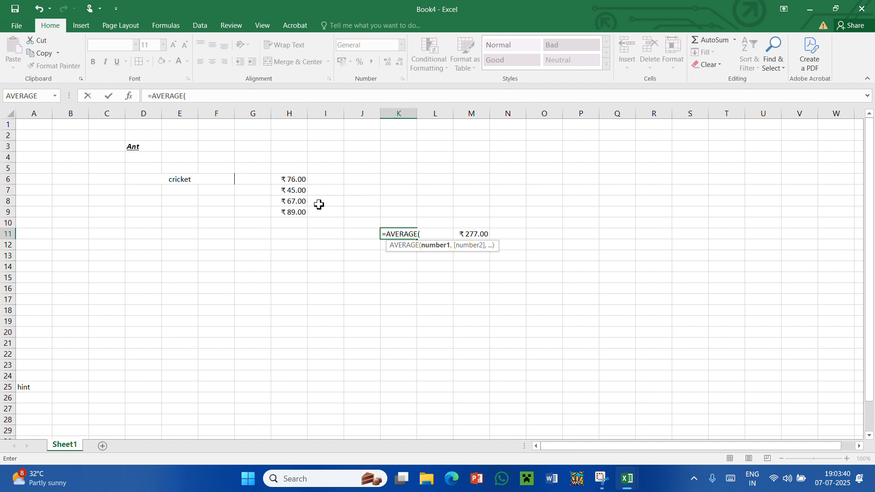
pyautogui.moveTo(297, 178); pyautogui.dragTo(304, 210)
pyautogui.write(')')
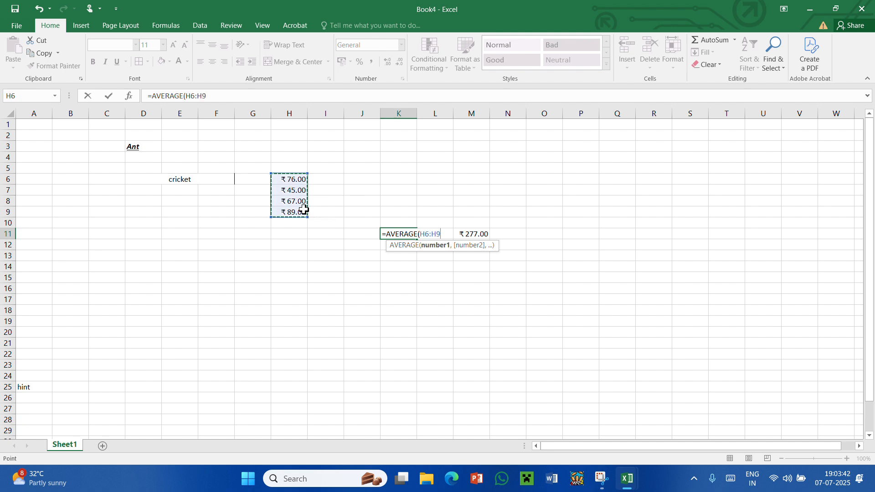
pyautogui.press('Return')
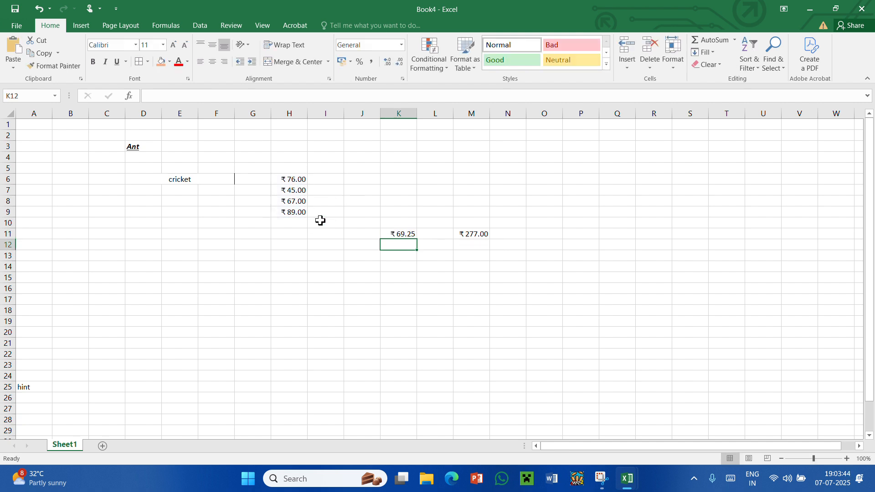
# Step: Enter the formula =IF(H6>10, "Yes" , "No") in cell K16, then select the tested cell H6
pyautogui.click(397, 286)
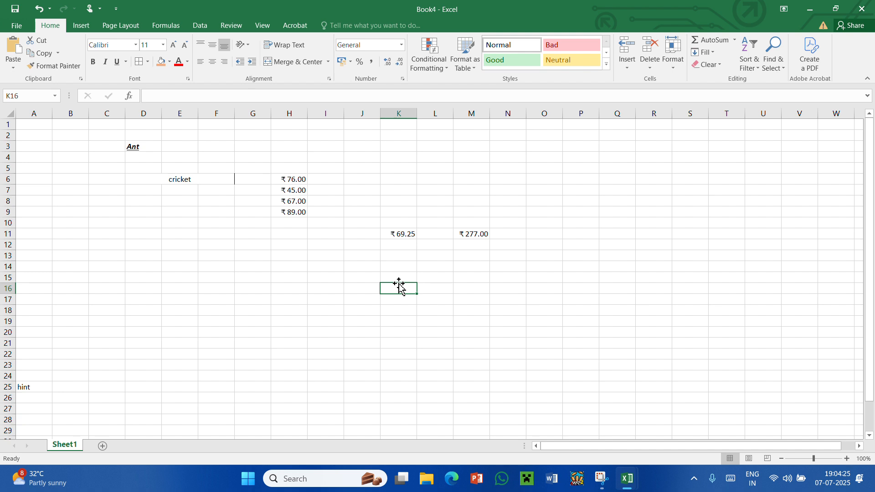
pyautogui.write('=')
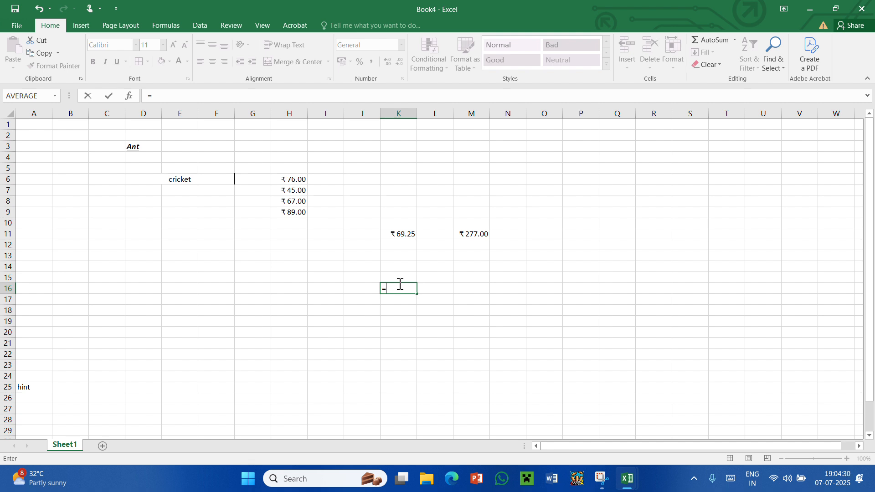
pyautogui.write('I')
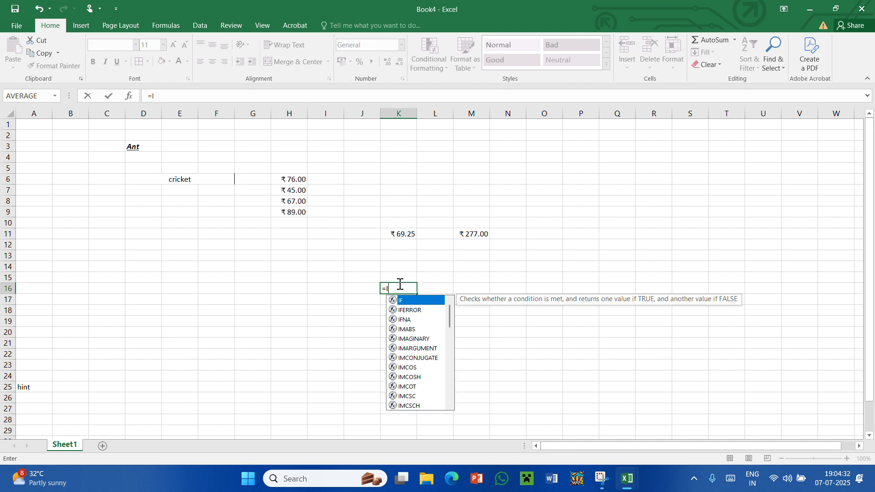
pyautogui.write('F(')
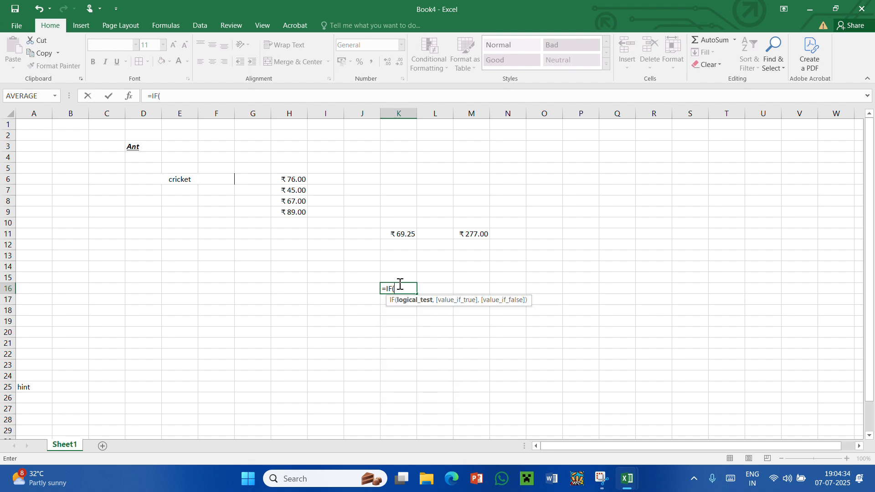
pyautogui.click(296, 178)
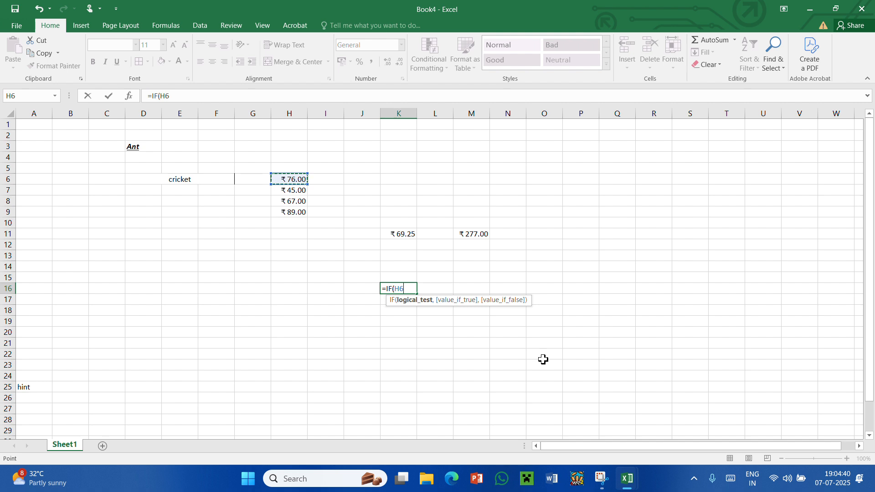
pyautogui.write('>10,')
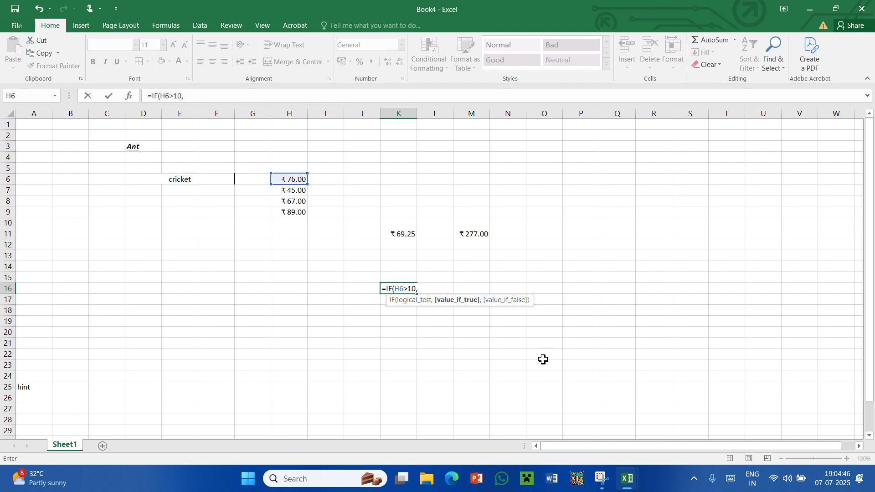
pyautogui.write(' "Yes" ,')
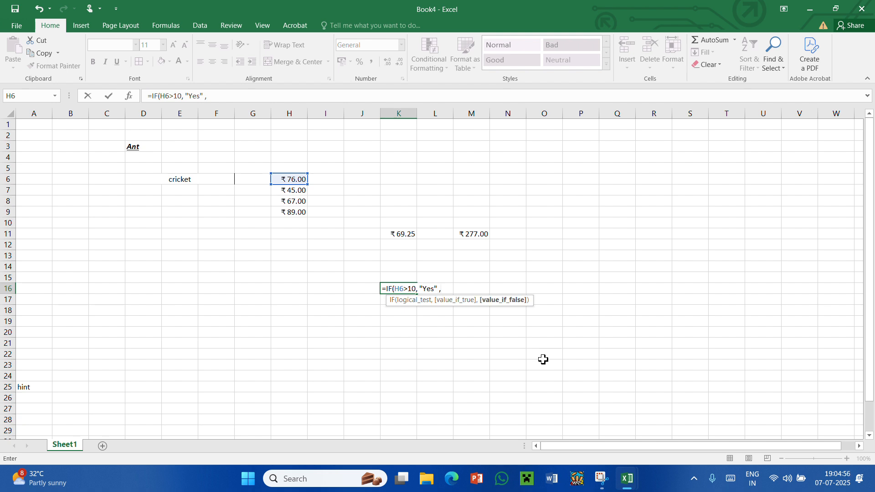
pyautogui.write(' "')
pyautogui.press('Return')
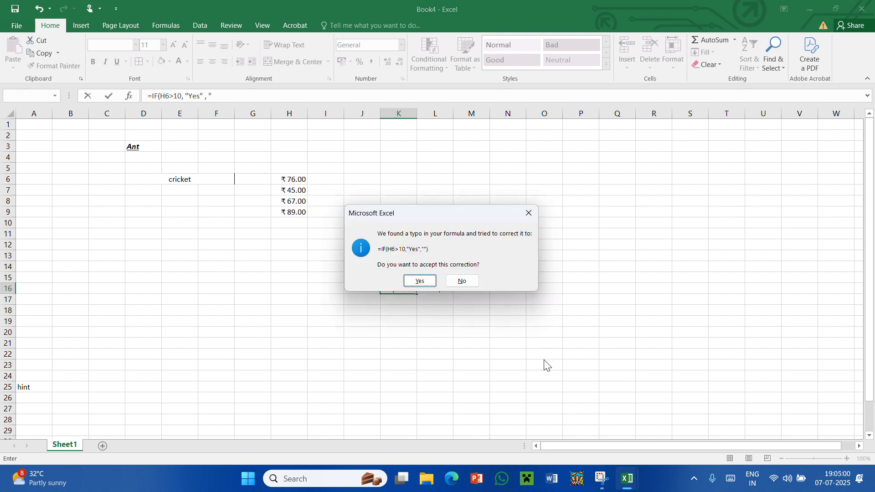
pyautogui.press('Escape')
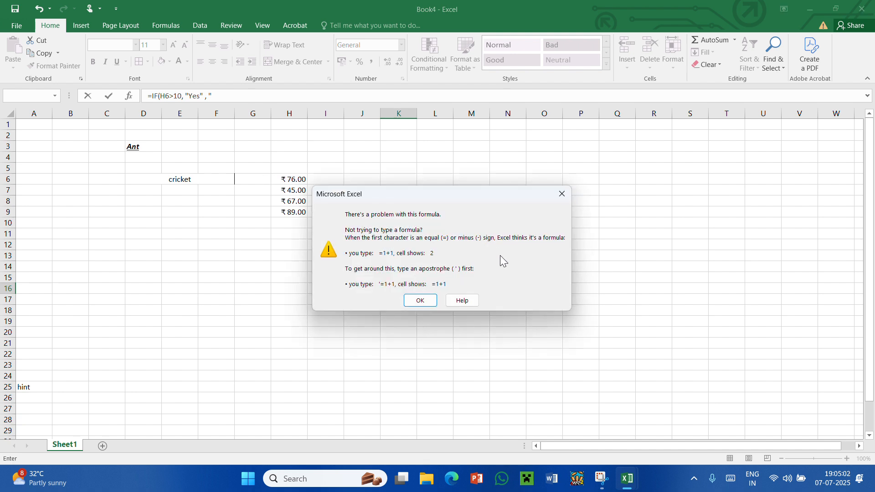
pyautogui.click(563, 193)
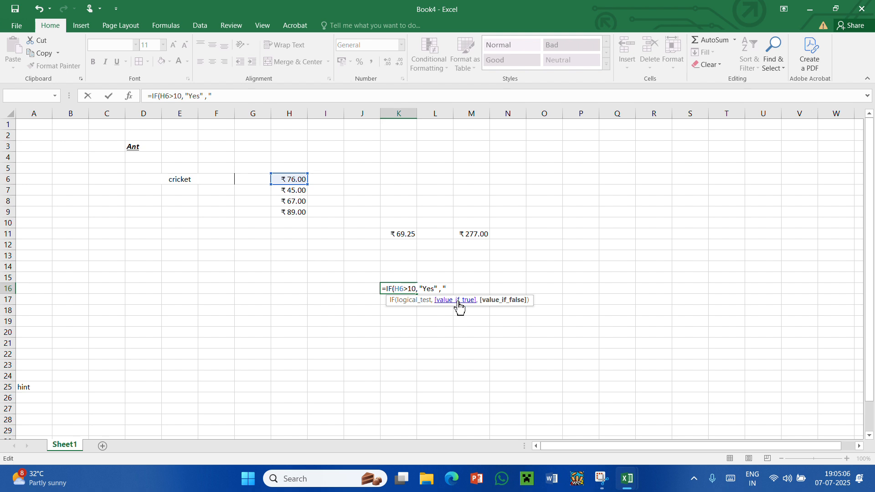
pyautogui.write('No")')
pyautogui.press('Return')
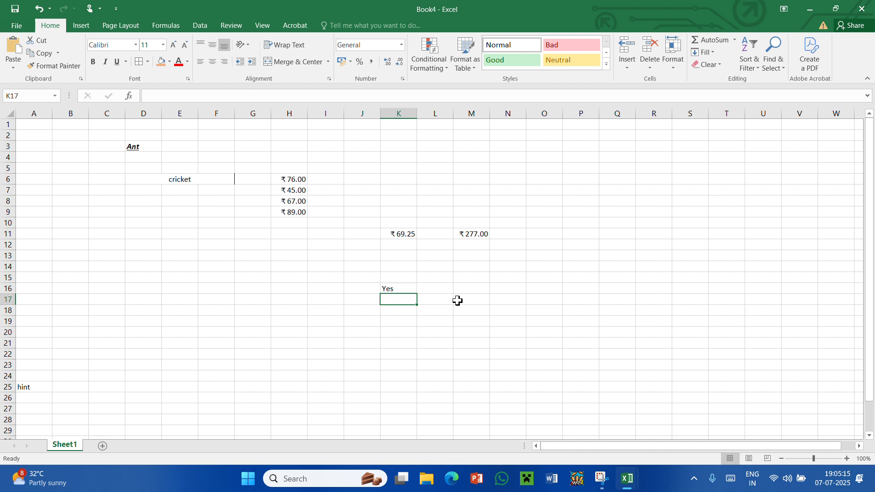
pyautogui.click(290, 179)
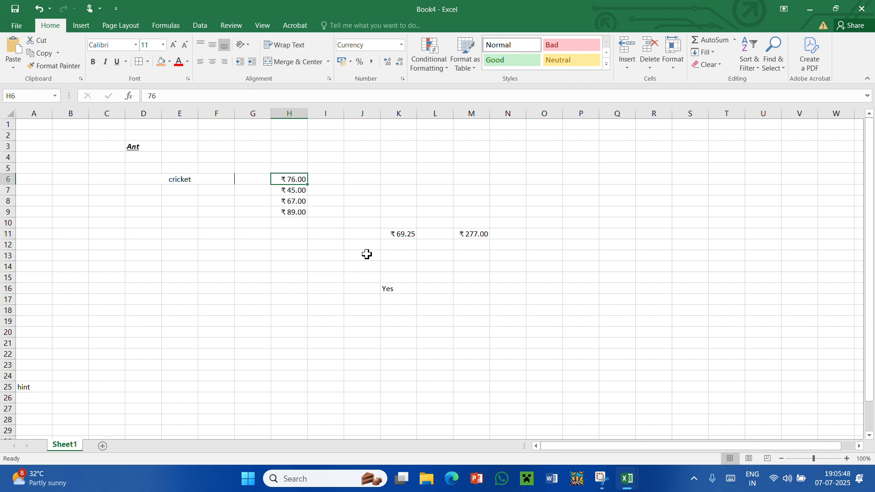
# Step: Enter the formula =VLOOKUP(101, H6:H9, 2, FALSE) in cell H13 for an exact-match lookup
pyautogui.click(283, 254)
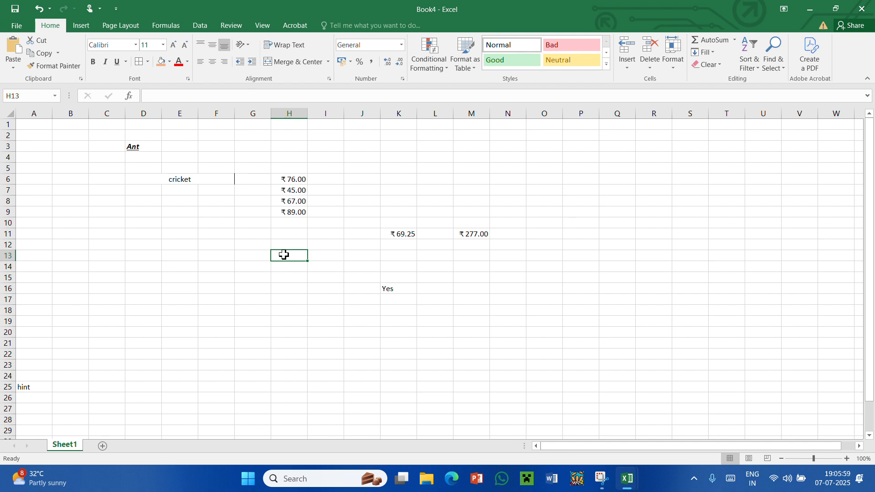
pyautogui.write('=')
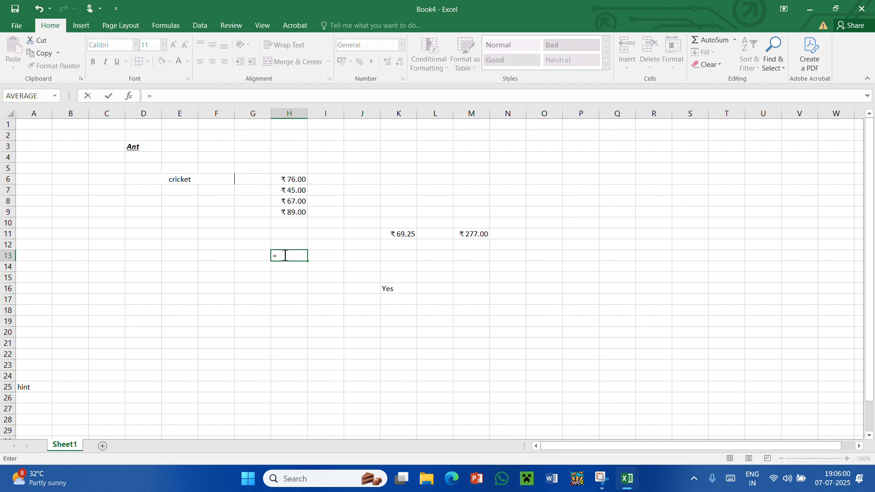
pyautogui.write('V')
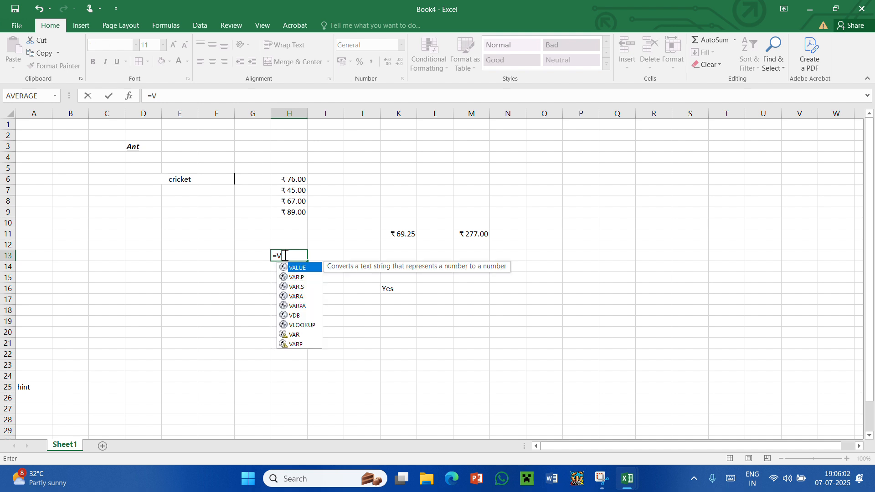
pyautogui.write('LOO')
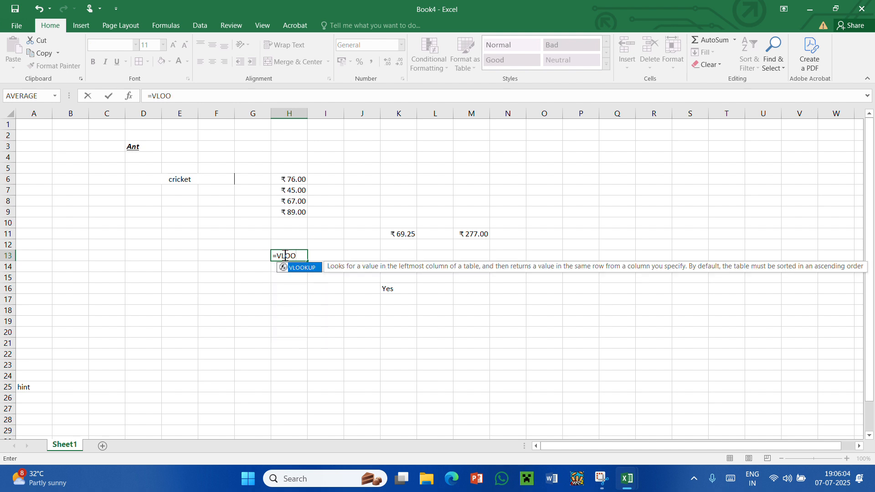
pyautogui.write('KUP(')
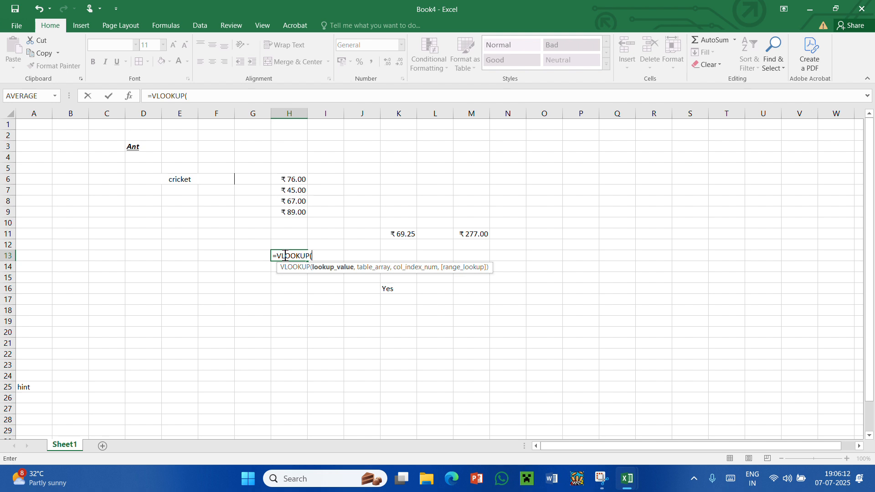
pyautogui.write('101,')
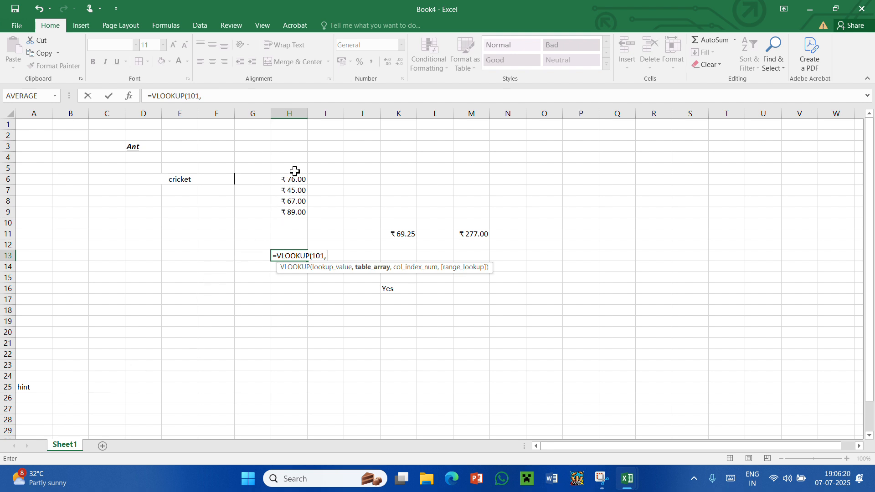
pyautogui.moveTo(293, 171); pyautogui.dragTo(292, 215)
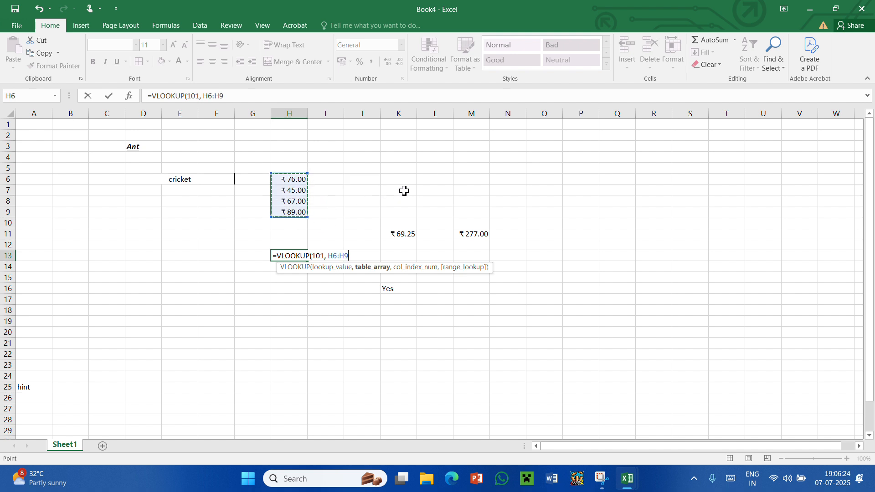
pyautogui.write(', 2')
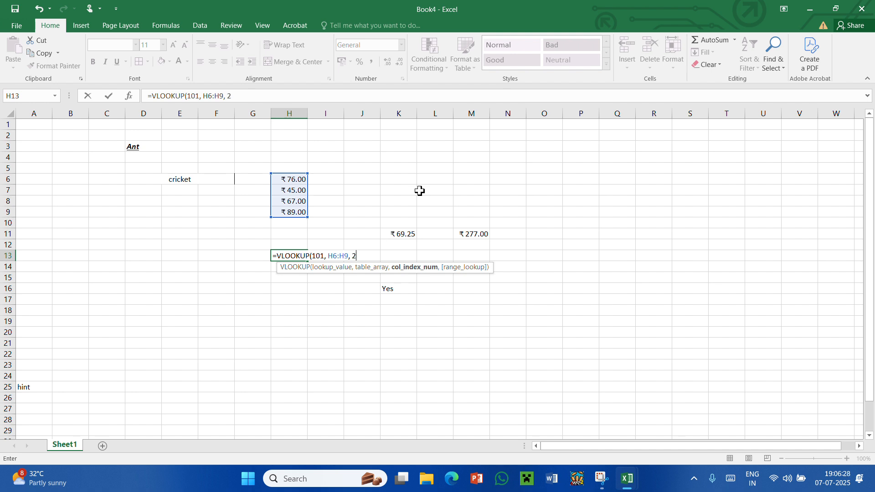
pyautogui.write(', ')
pyautogui.write('F')
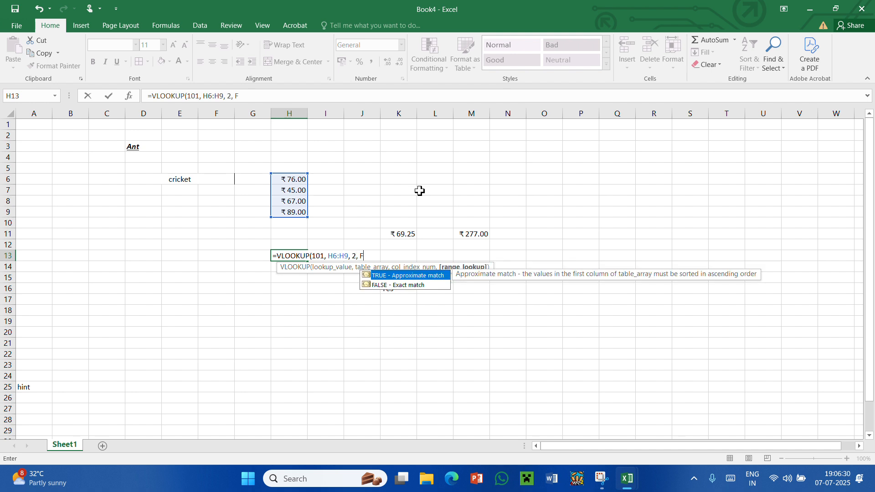
pyautogui.write('ALSE)')
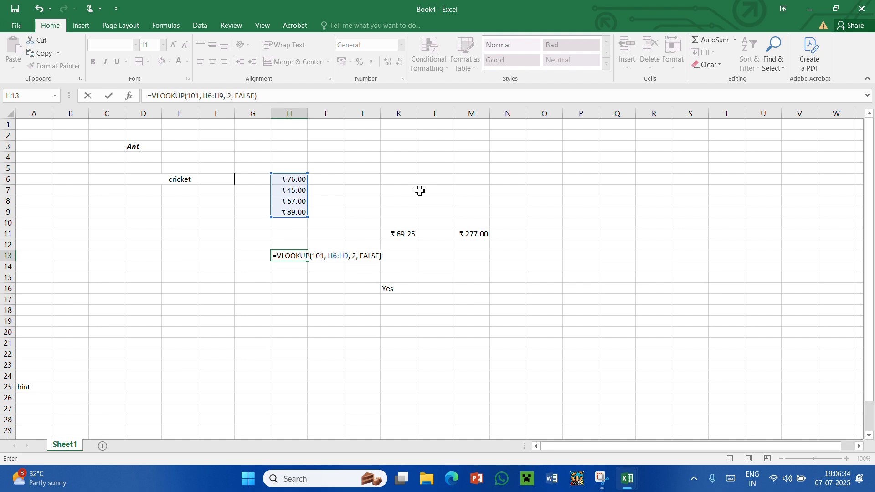
pyautogui.press('Return')
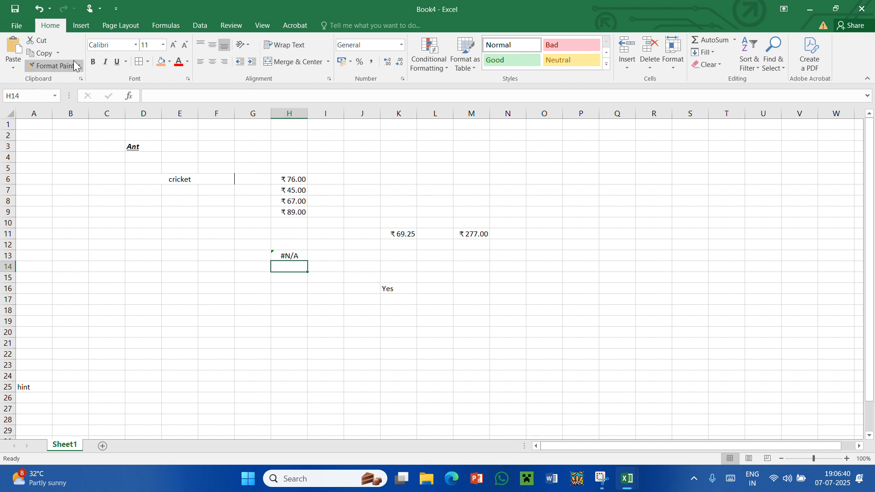
# Step: Enter the formula =INDEX(H6:H9, 2, 3) in cell J7
pyautogui.scroll(-3, 348, 249)
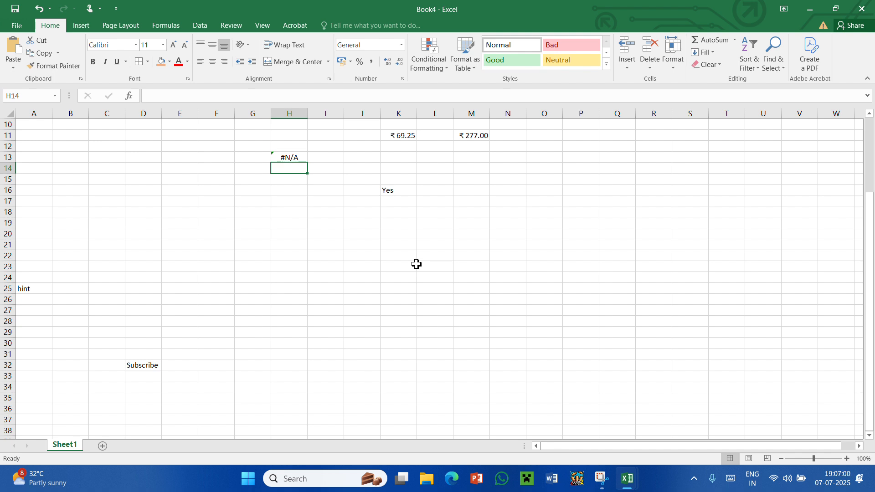
pyautogui.scroll(3, 361, 236)
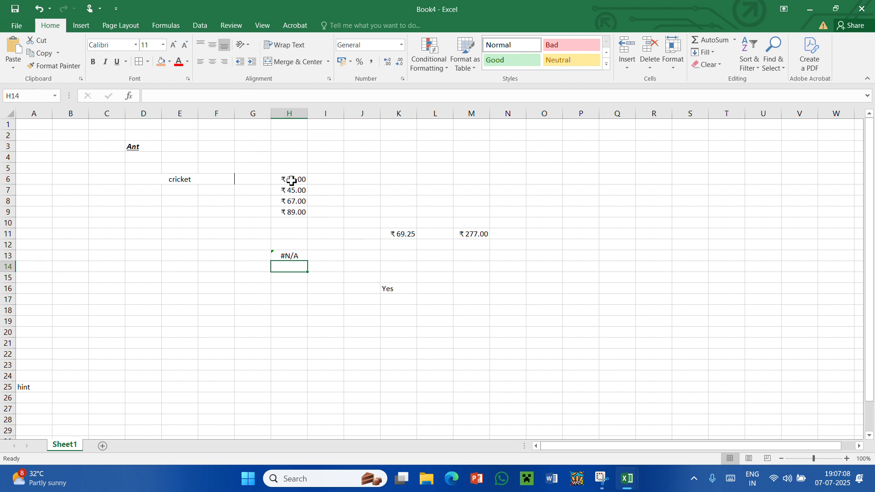
pyautogui.click(350, 188)
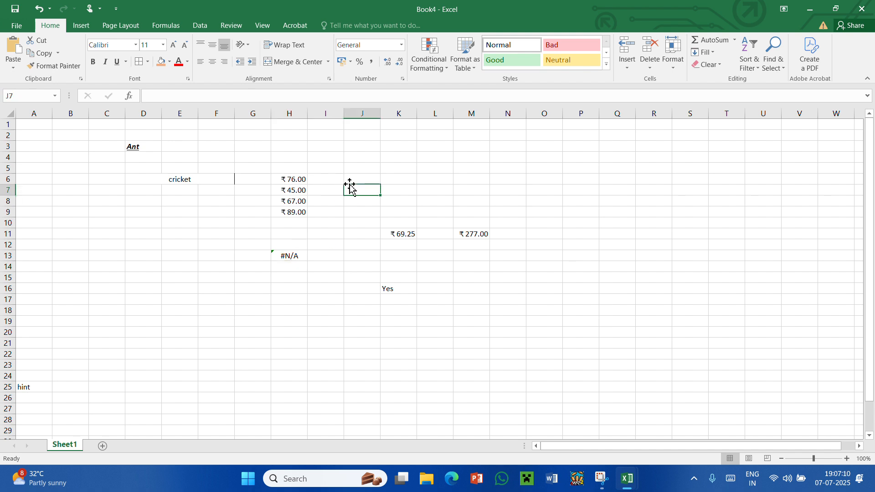
pyautogui.write('=')
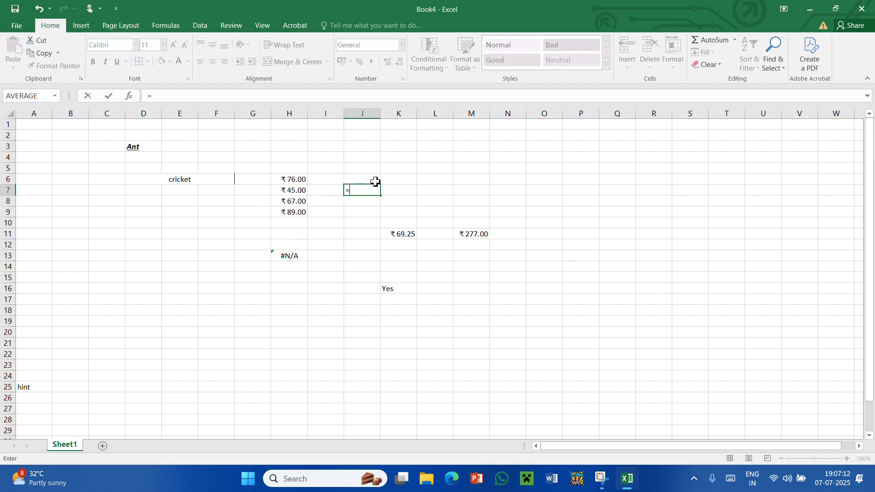
pyautogui.write('INDEX')
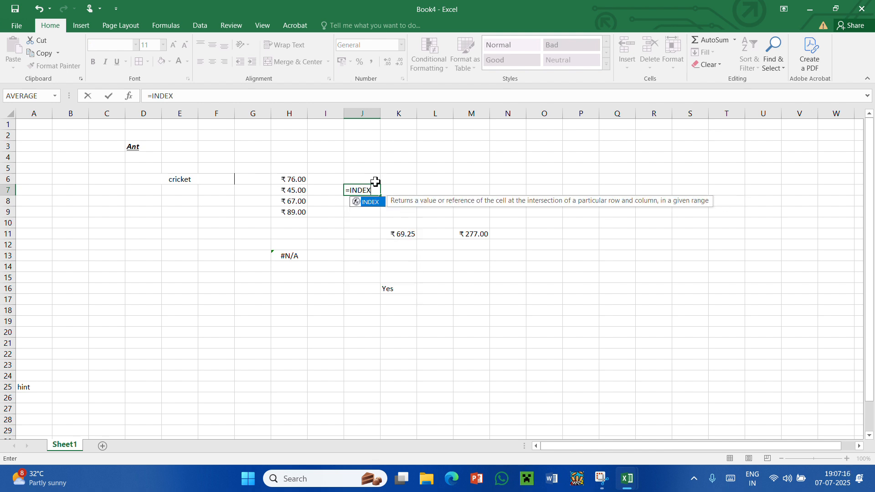
pyautogui.write('(')
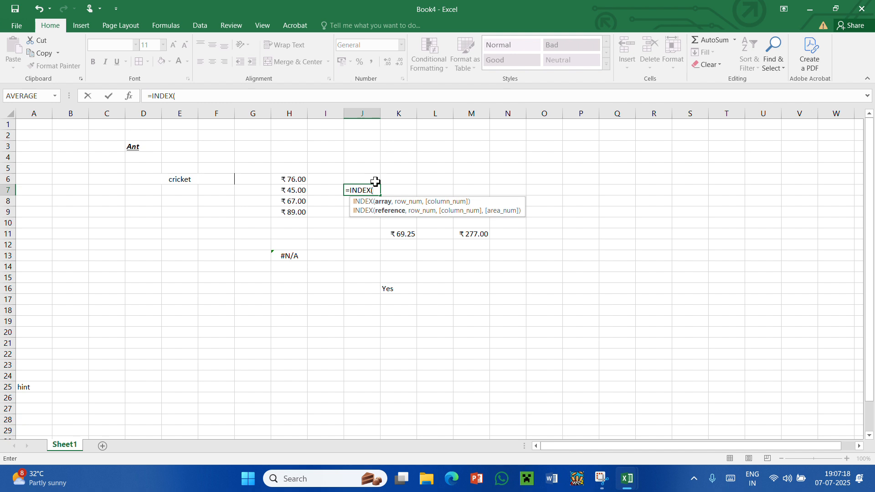
pyautogui.moveTo(297, 178); pyautogui.dragTo(297, 212)
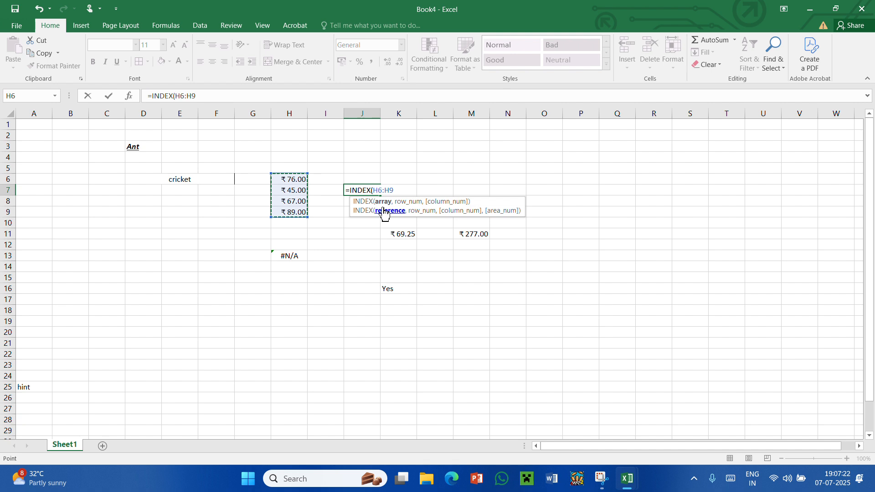
pyautogui.write(',')
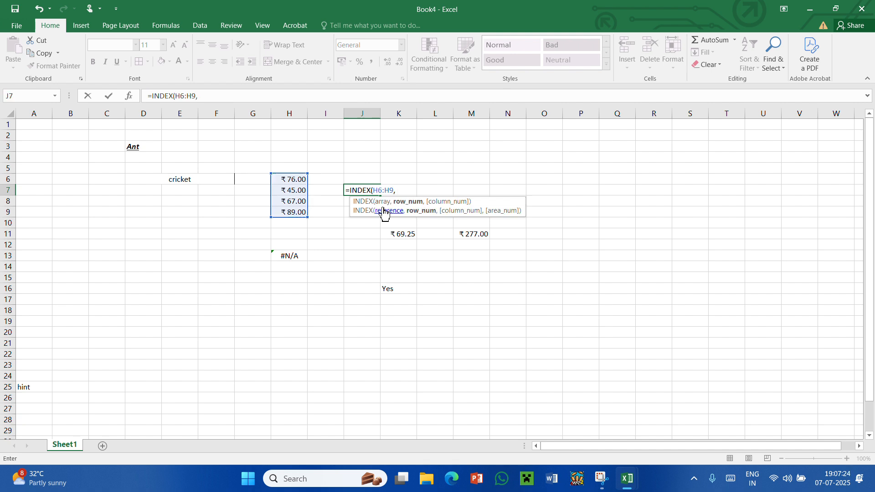
pyautogui.write(' 2,')
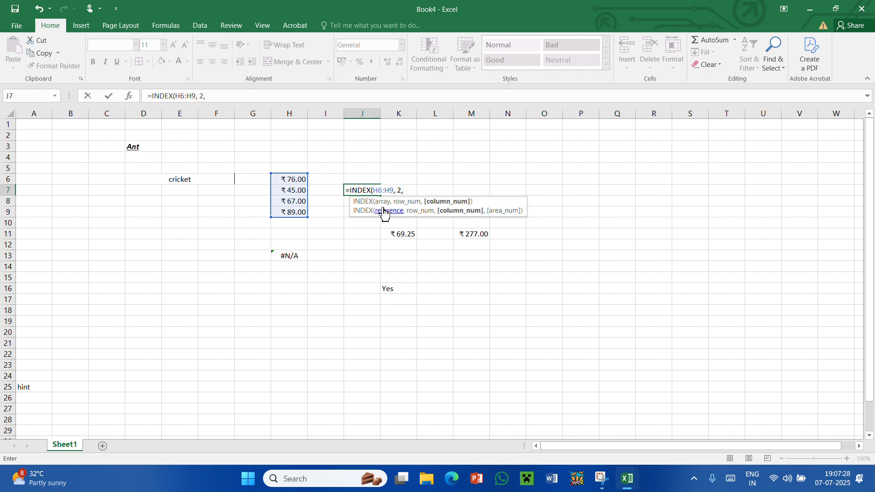
pyautogui.write(' 3)')
pyautogui.press('Return')
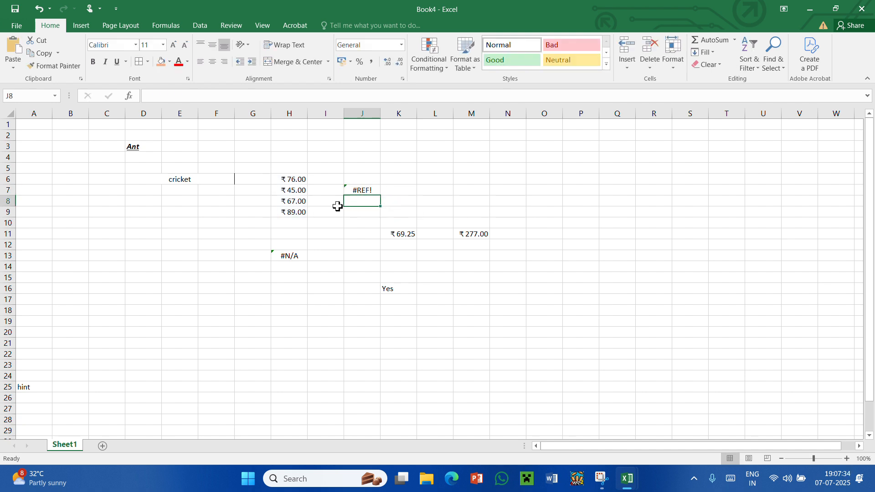
# Step: Sort the currency values in H6:H9 from largest to smallest
pyautogui.scroll(-1, 417, 222)
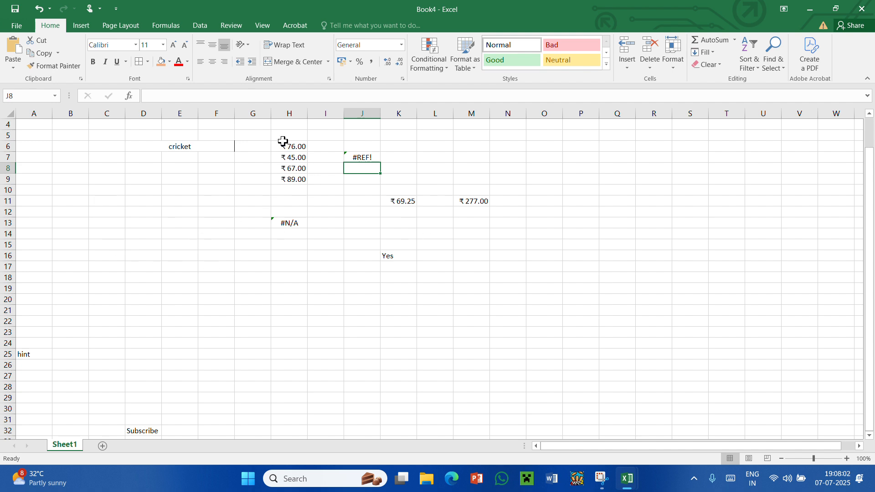
pyautogui.moveTo(285, 142); pyautogui.dragTo(293, 178)
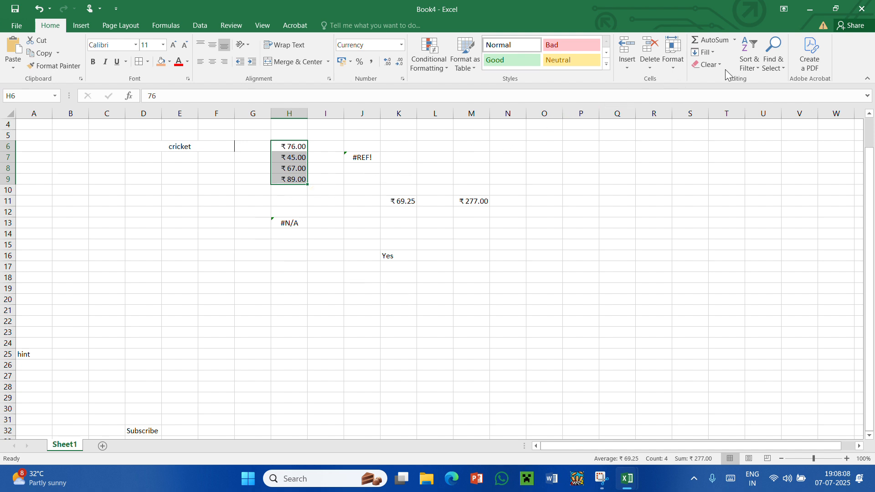
pyautogui.click(755, 69)
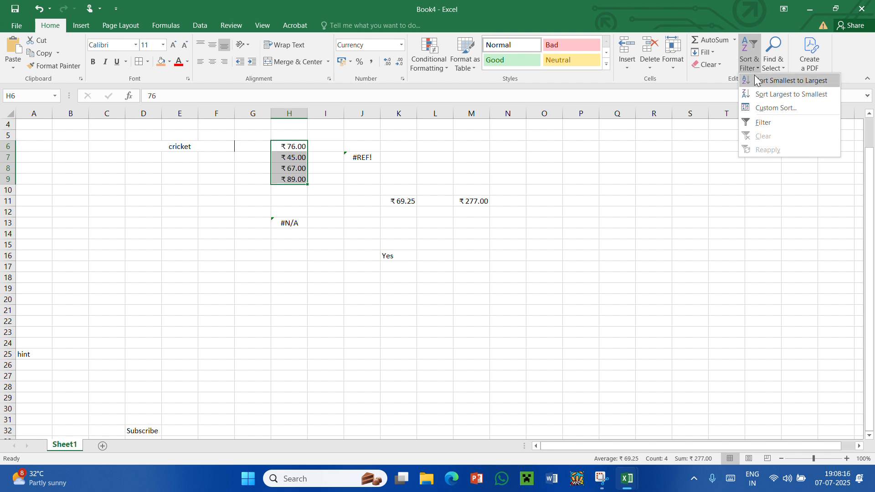
pyautogui.click(776, 93)
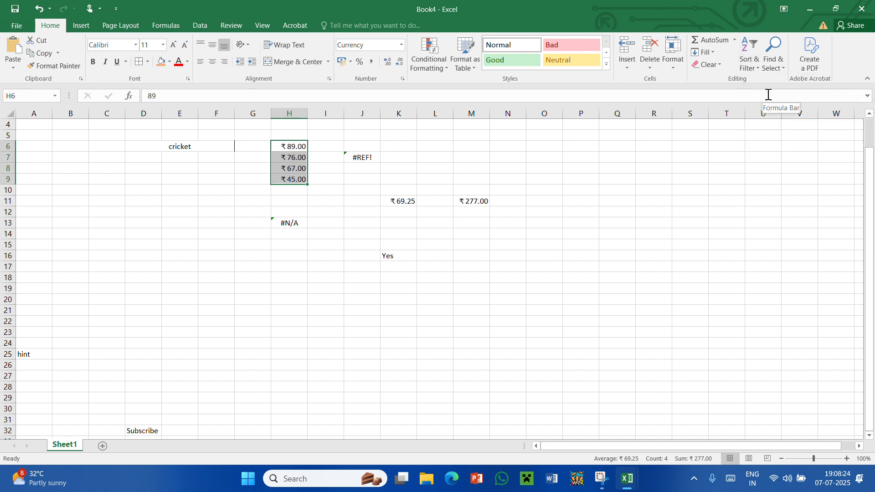
pyautogui.click(704, 135)
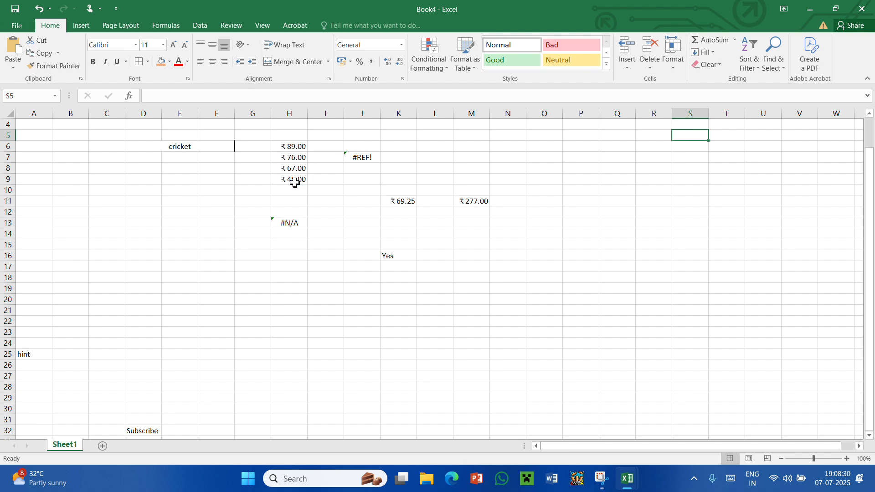
pyautogui.click(320, 178)
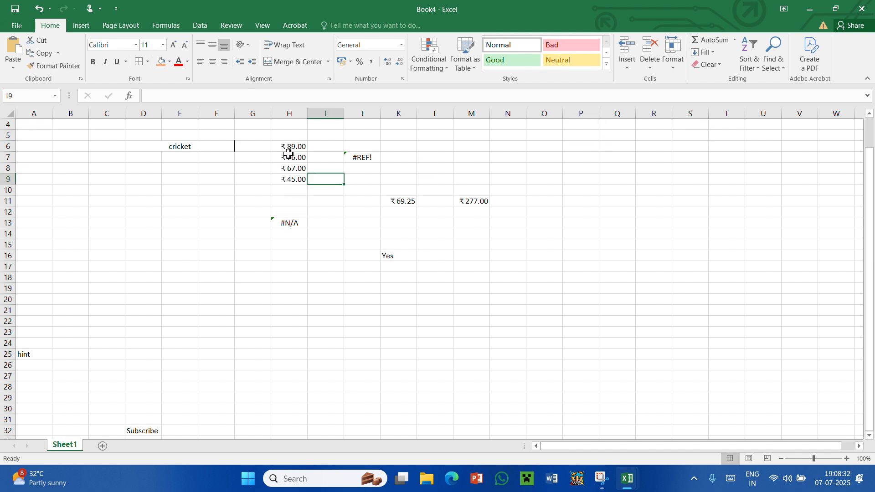
pyautogui.moveTo(283, 150); pyautogui.dragTo(324, 195)
pyautogui.click(318, 156)
pyautogui.click(347, 213)
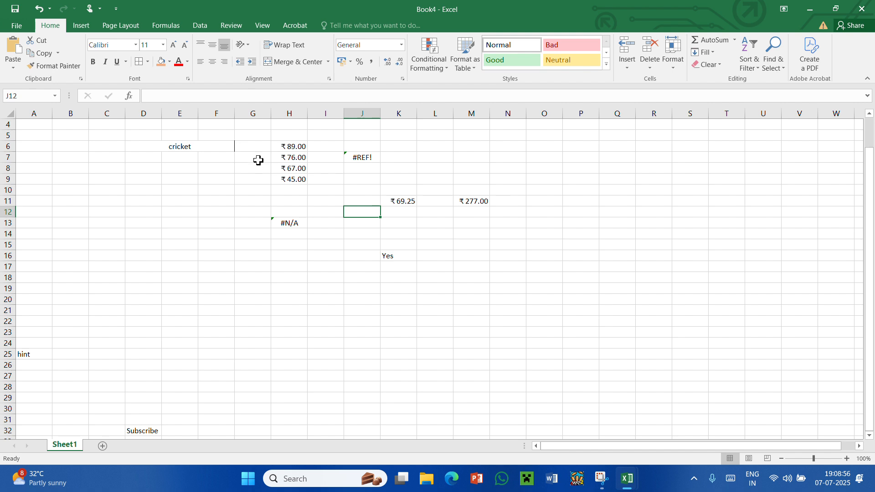
pyautogui.click(250, 145)
pyautogui.moveTo(250, 144); pyautogui.dragTo(268, 178)
pyautogui.click(338, 203)
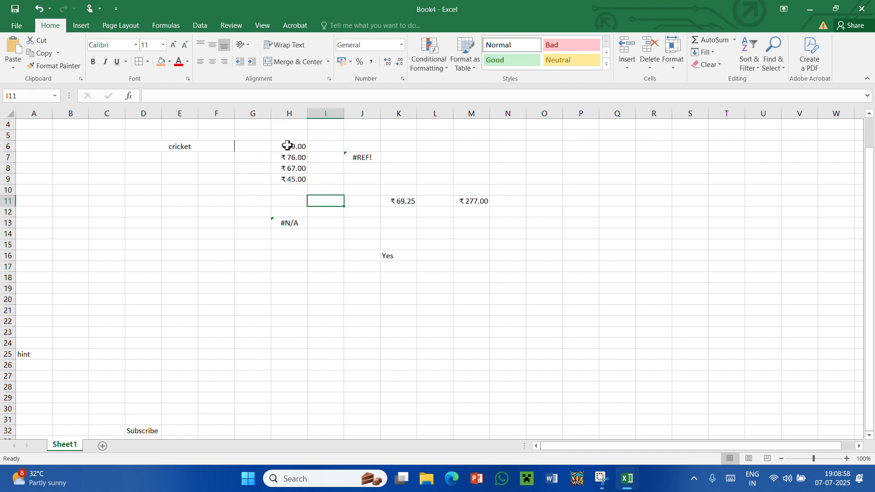
pyautogui.moveTo(287, 145); pyautogui.dragTo(294, 179)
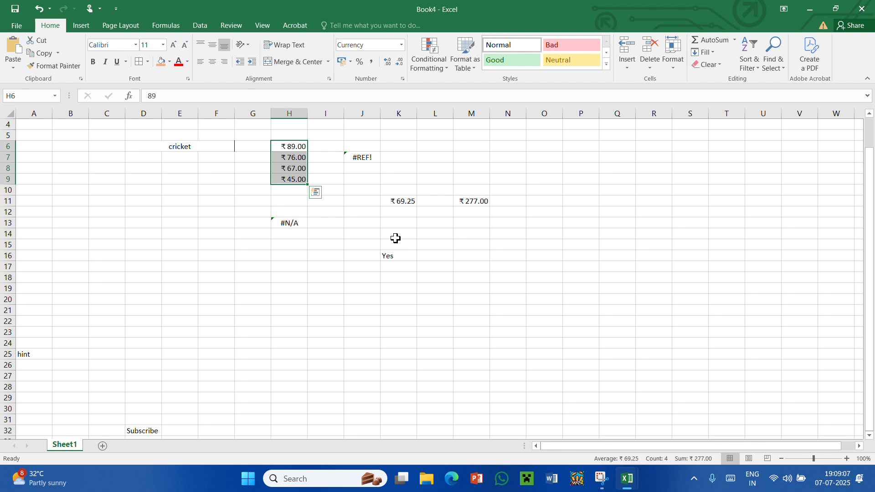
pyautogui.click(98, 268)
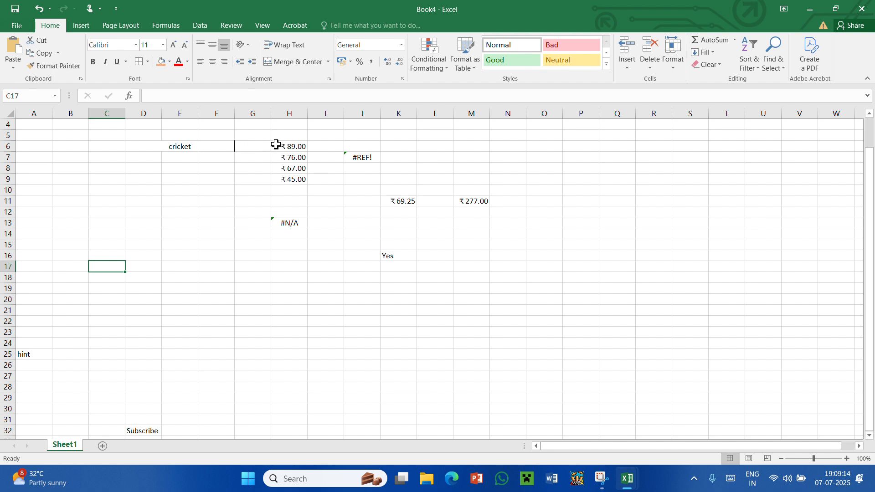
pyautogui.moveTo(248, 144); pyautogui.dragTo(298, 184)
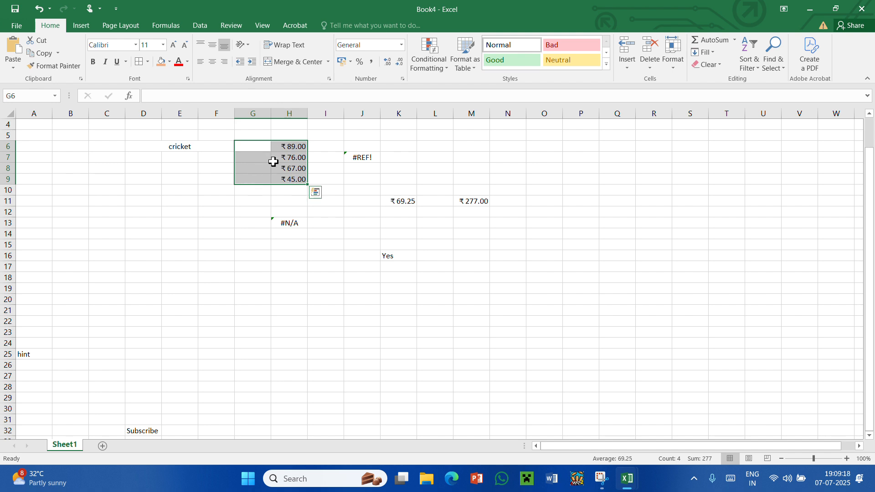
pyautogui.click(749, 62)
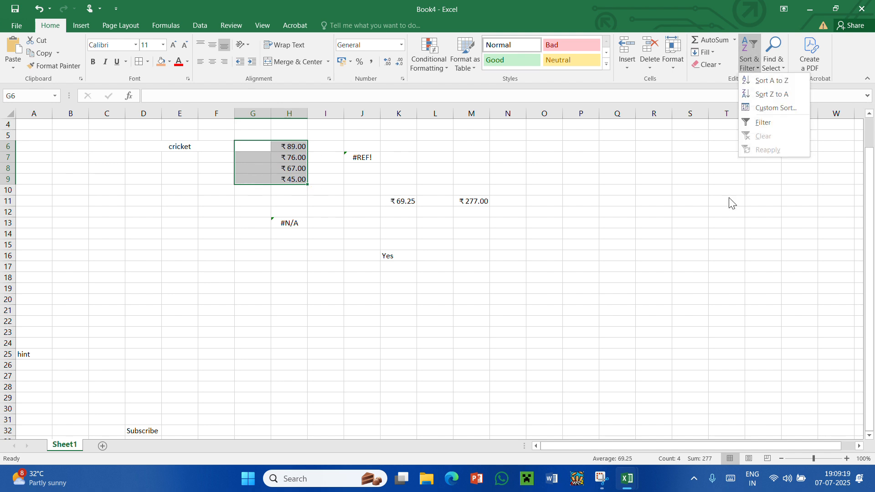
pyautogui.click(584, 189)
pyautogui.click(505, 256)
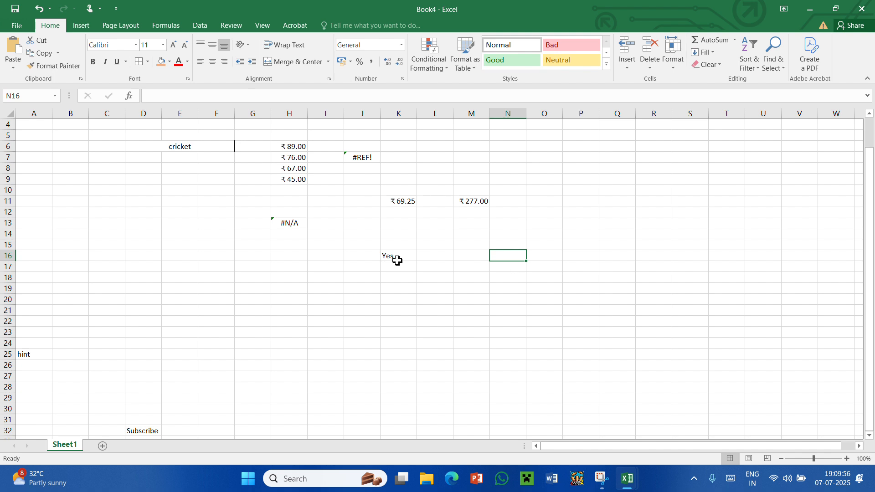
# Step: Insert a basic 2-D pie chart from the currency values in H6:H9
pyautogui.moveTo(274, 145); pyautogui.dragTo(288, 177)
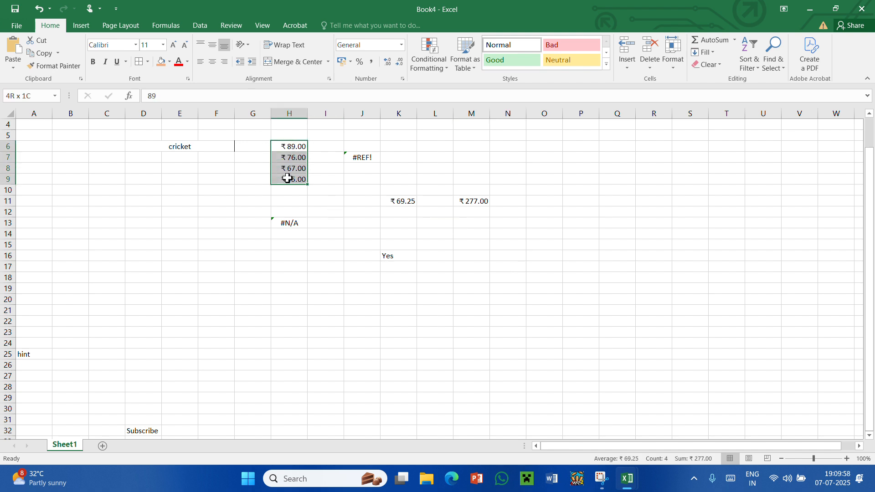
pyautogui.click(82, 25)
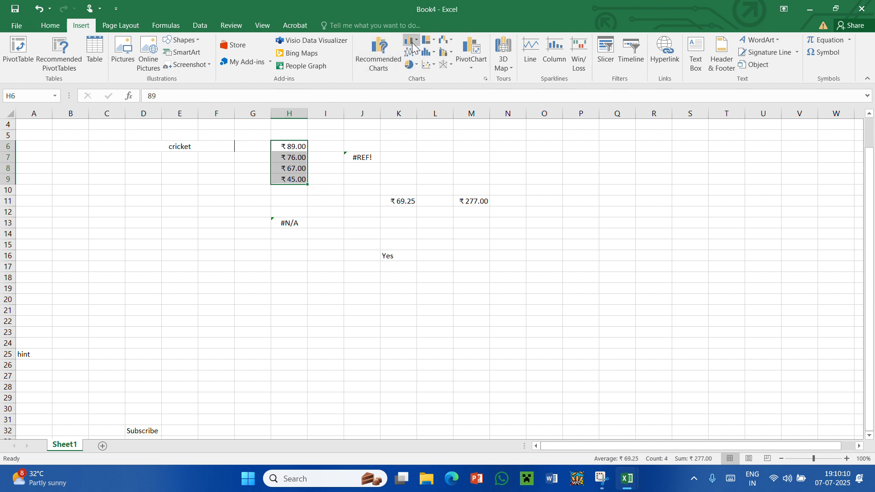
pyautogui.click(407, 67)
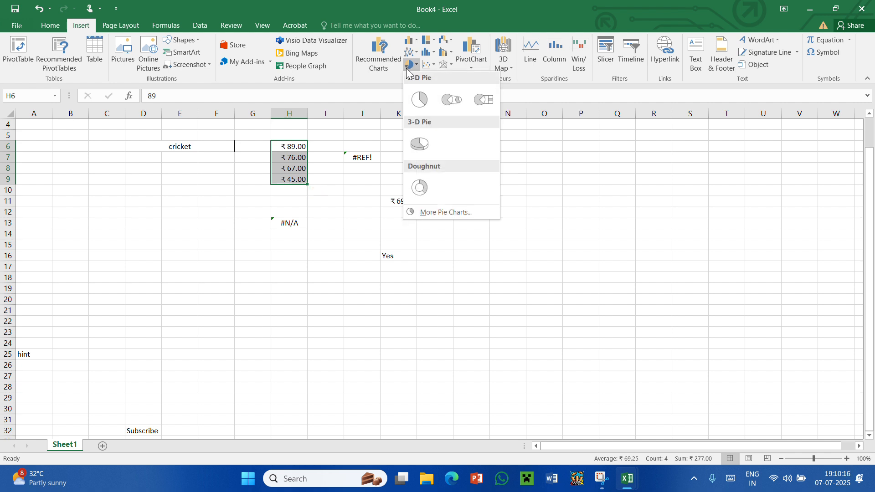
pyautogui.click(420, 99)
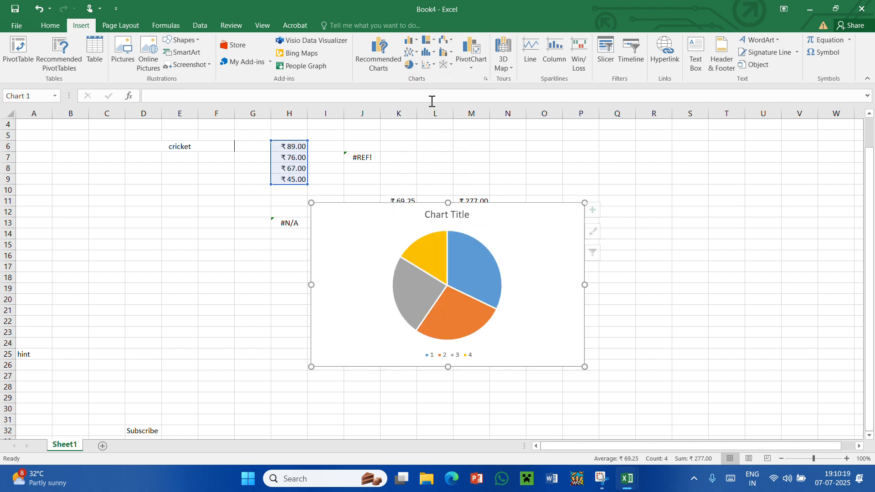
pyautogui.click(687, 256)
# Step: Examine how the pie chart's slices and legend entries correspond to the source values in H6:H9
pyautogui.click(411, 287)
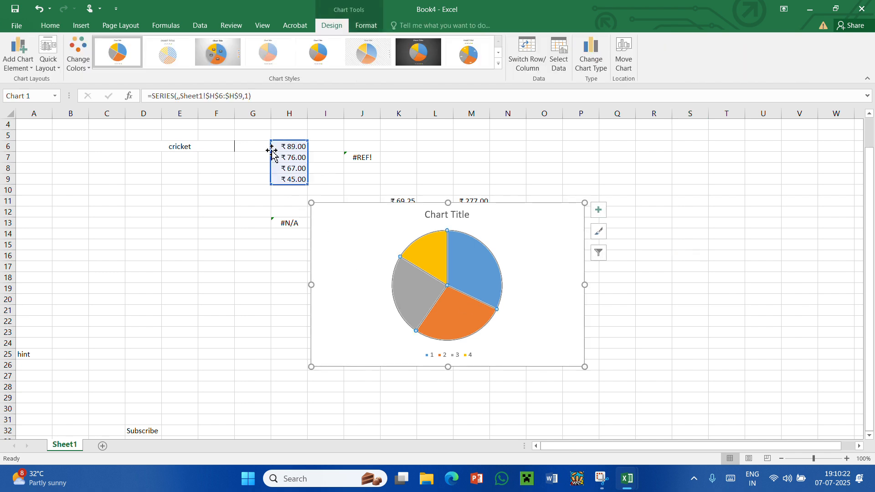
pyautogui.click(216, 234)
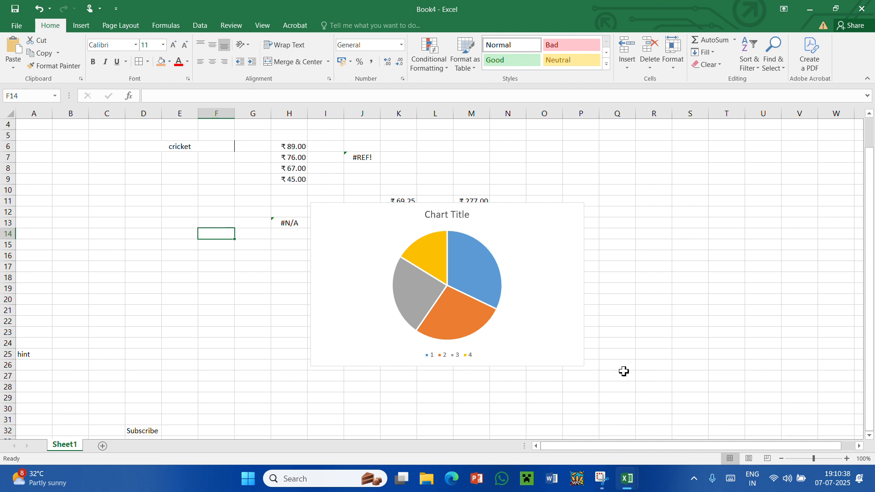
pyautogui.click(457, 334)
pyautogui.click(463, 361)
pyautogui.click(463, 361)
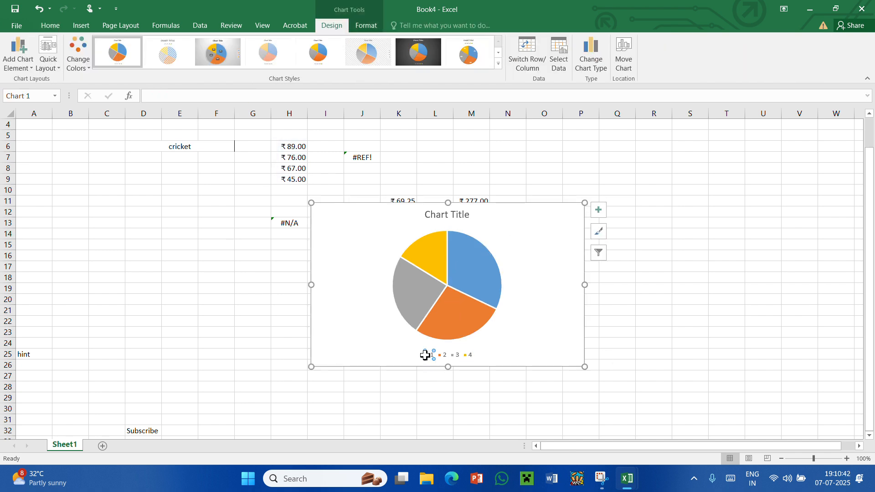
pyautogui.click(283, 146)
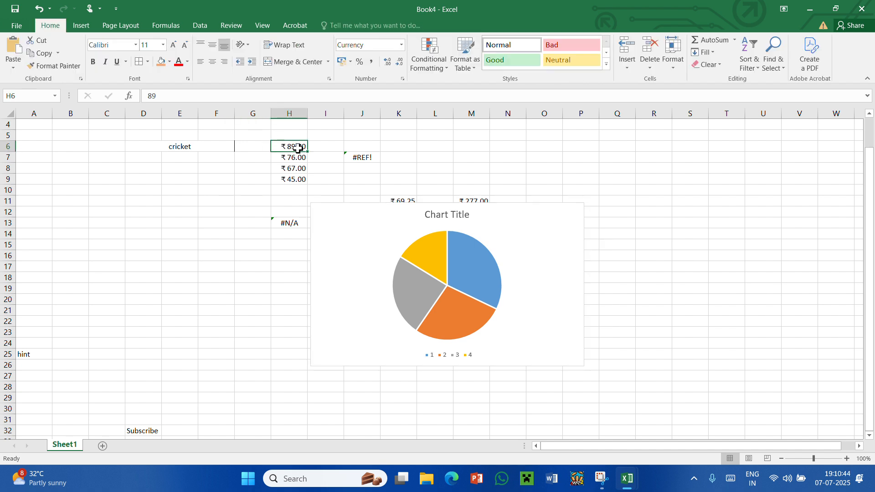
pyautogui.click(288, 179)
pyautogui.click(275, 290)
pyautogui.click(440, 268)
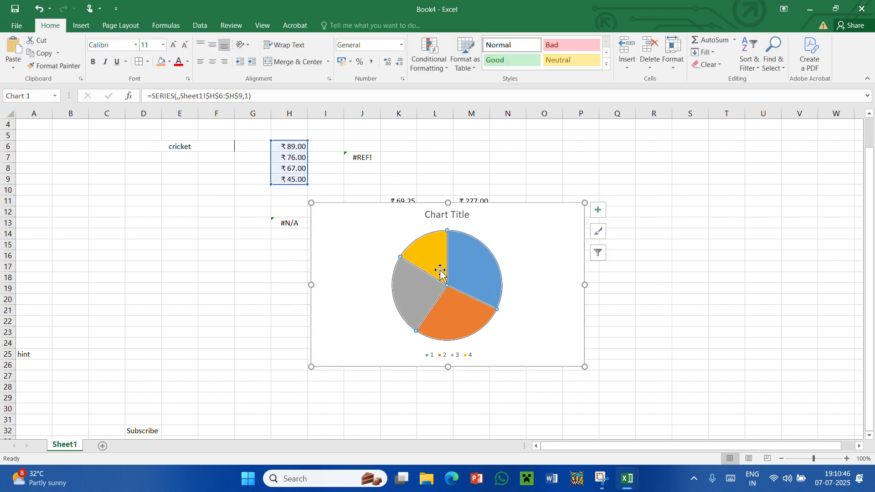
pyautogui.click(224, 214)
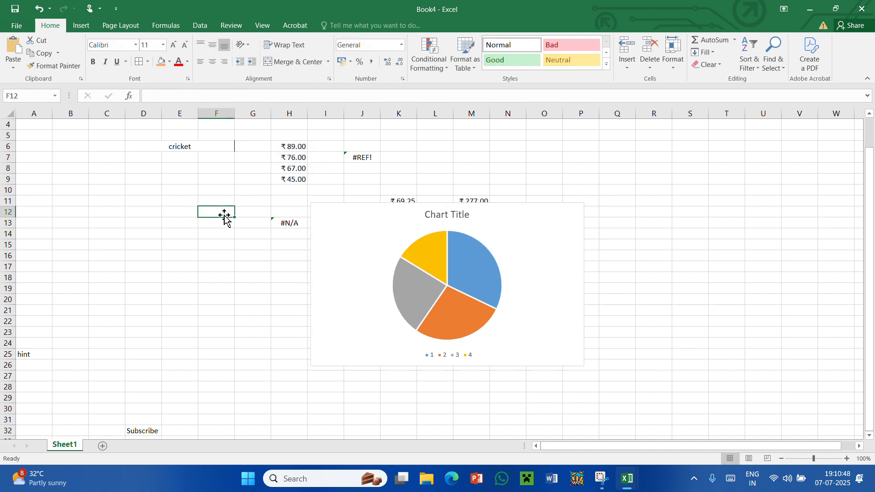
pyautogui.click(287, 148)
pyautogui.click(431, 300)
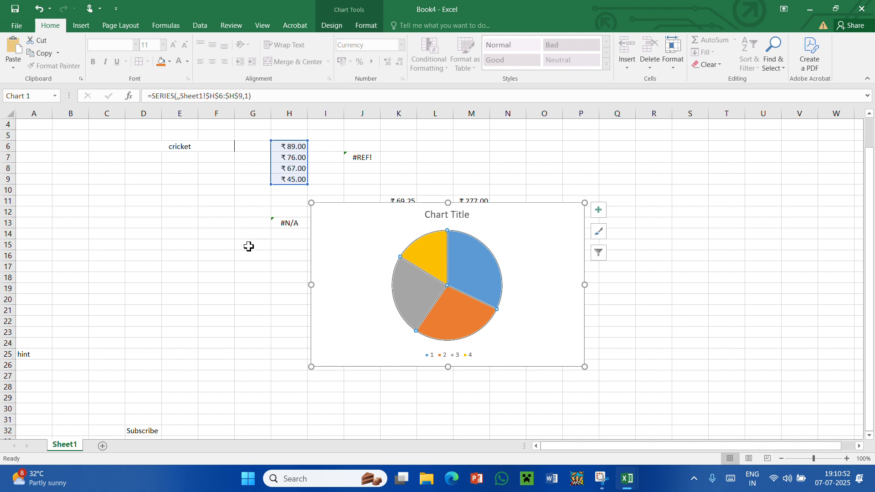
pyautogui.click(220, 287)
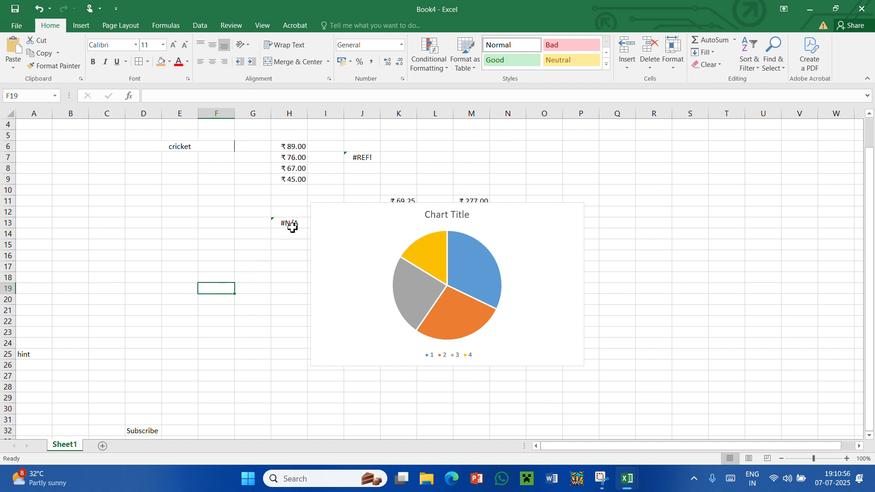
# Step: Apply the Red-White-Blue colour scale conditional formatting to the currency values in H6:H9
pyautogui.moveTo(290, 148); pyautogui.dragTo(297, 181)
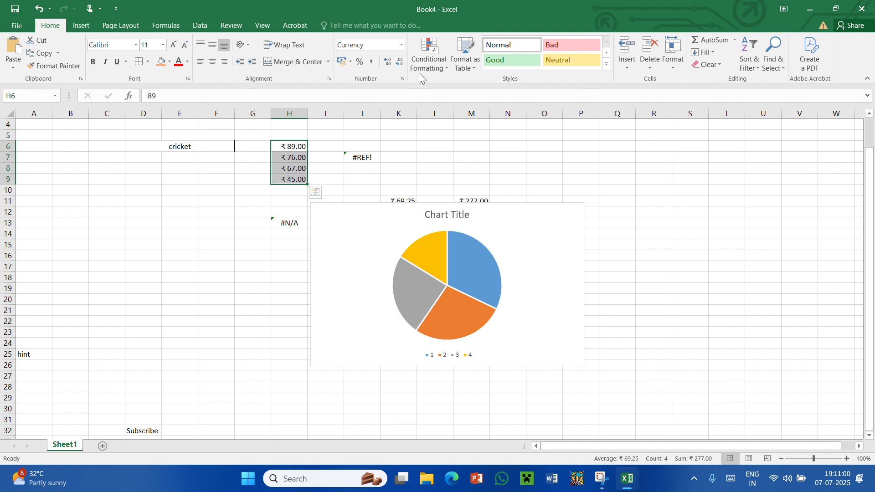
pyautogui.click(429, 68)
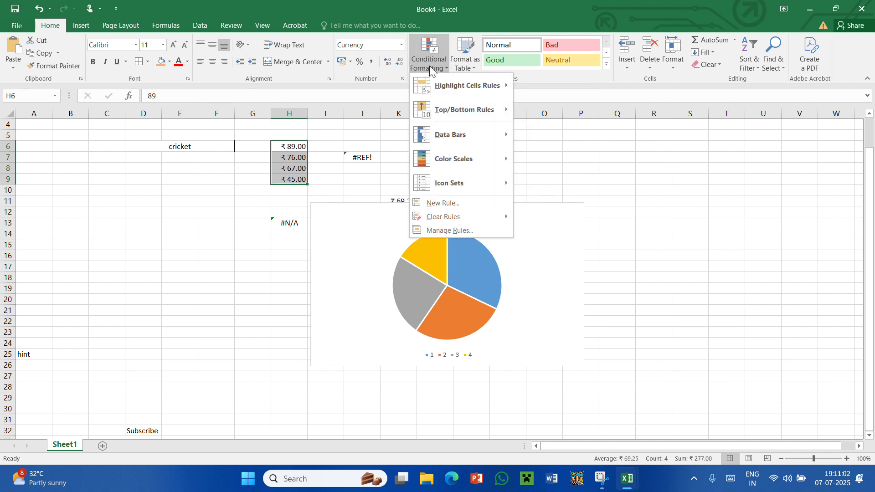
pyautogui.moveTo(460, 159)
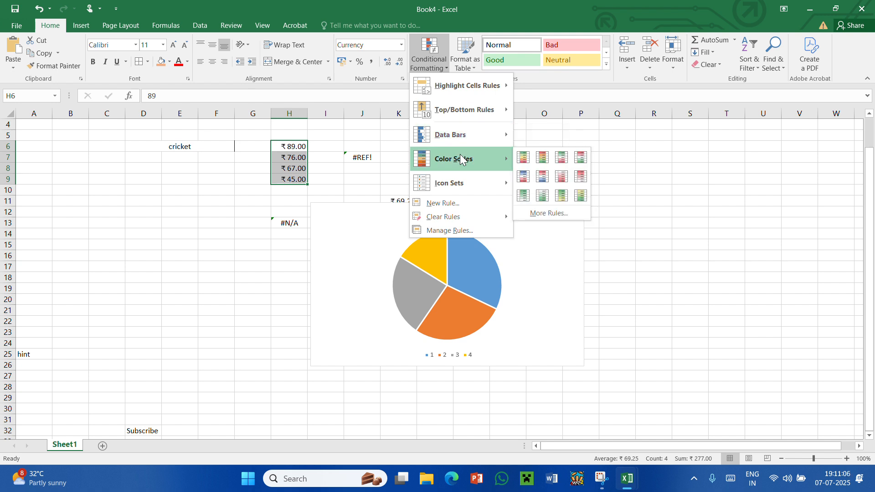
pyautogui.click(549, 177)
pyautogui.click(172, 248)
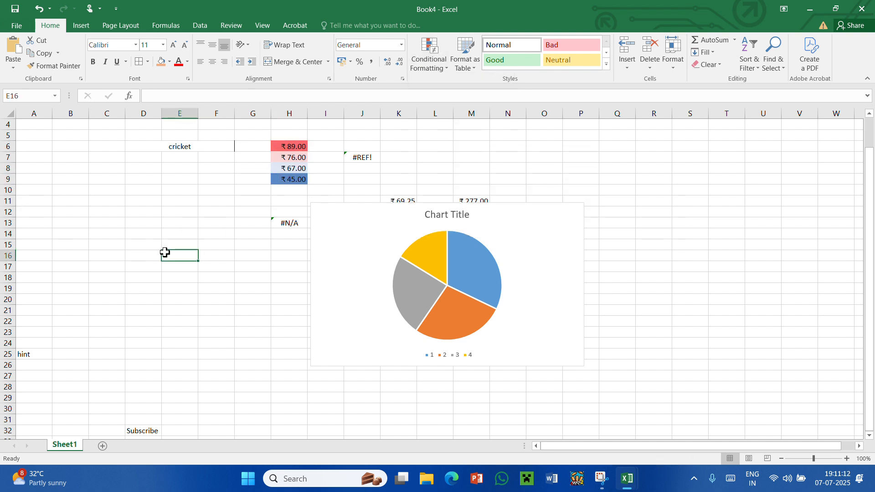
pyautogui.moveTo(279, 145); pyautogui.dragTo(283, 181)
pyautogui.click(245, 202)
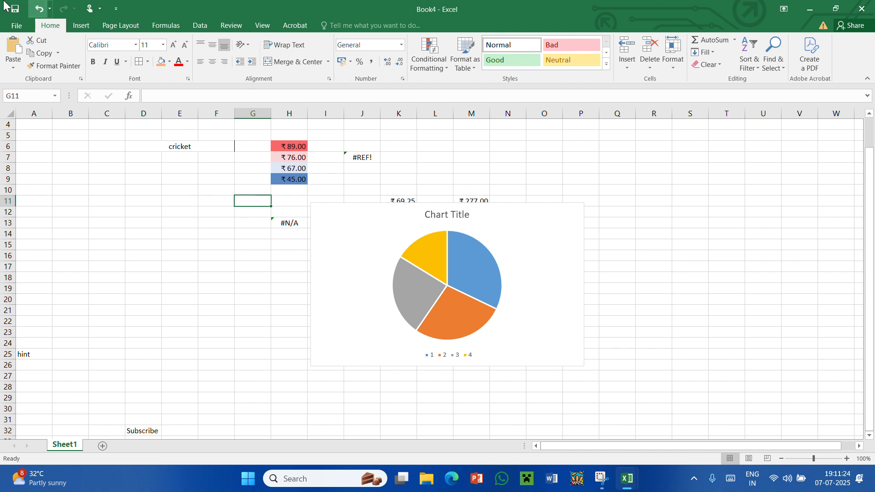
# Step: Freeze the top visible row of the worksheet
pyautogui.click(262, 26)
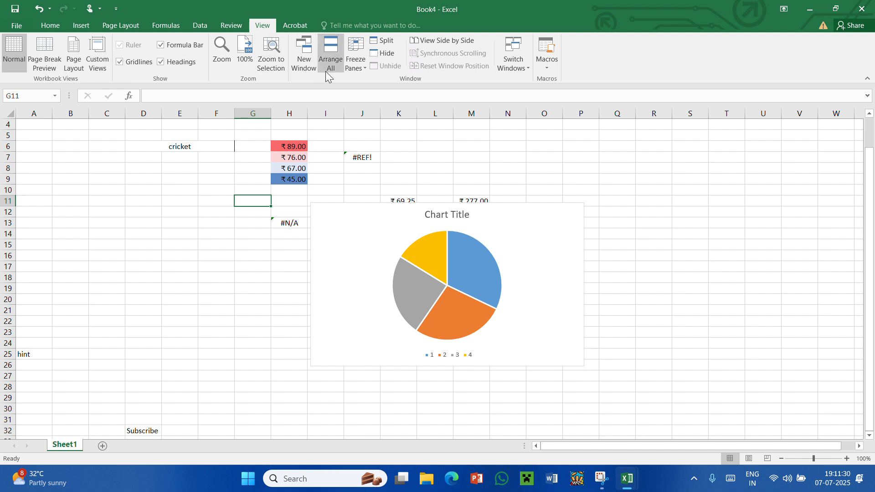
pyautogui.click(364, 65)
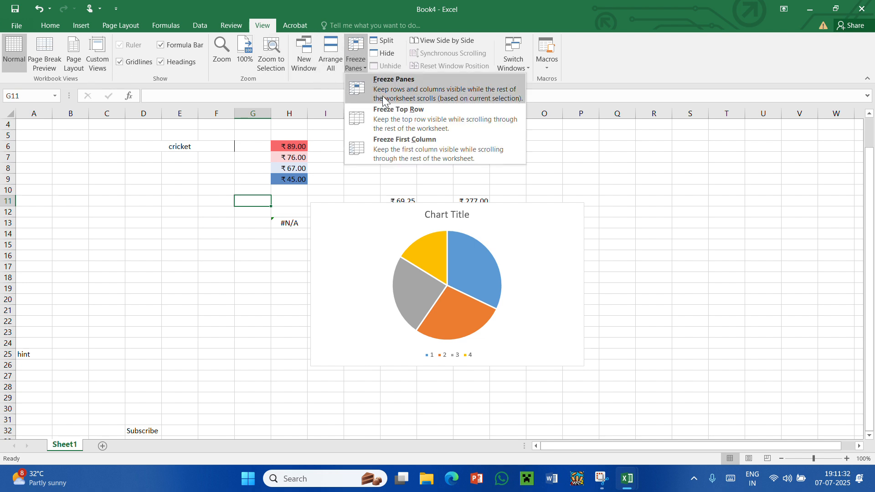
pyautogui.click(460, 126)
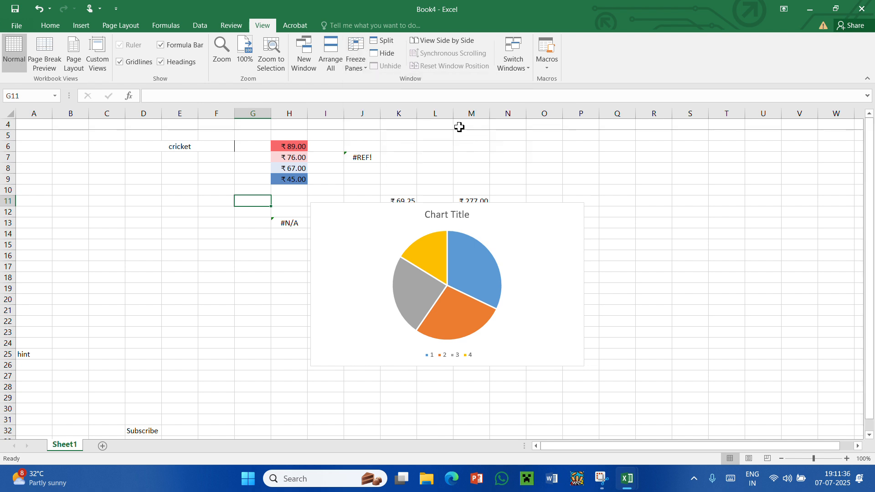
# Step: Examine how the frozen row behaves while moving through the lower rows of the sheet and back
pyautogui.scroll(-3, 141, 264)
pyautogui.scroll(-11, 136, 265)
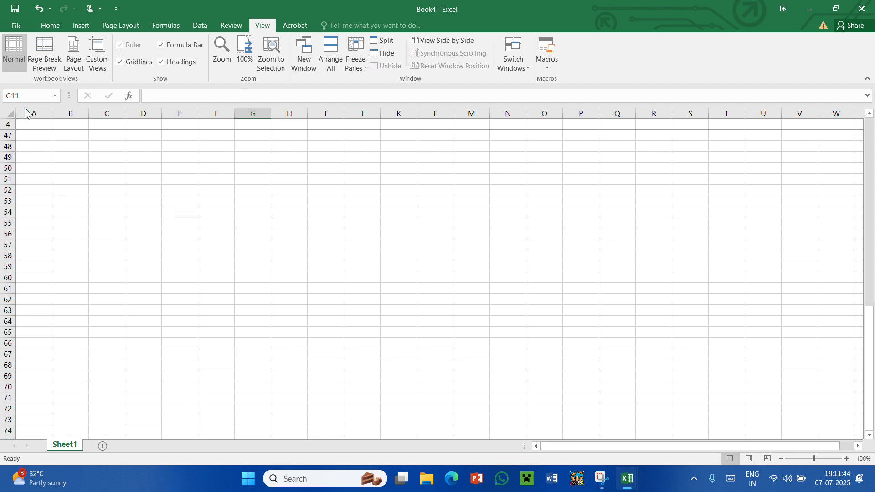
pyautogui.click(43, 201)
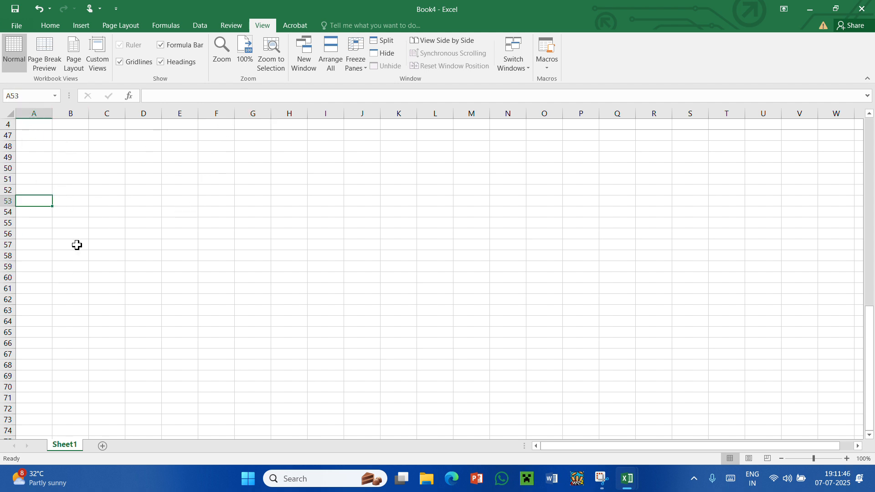
pyautogui.scroll(5, 106, 286)
pyautogui.scroll(9, 106, 286)
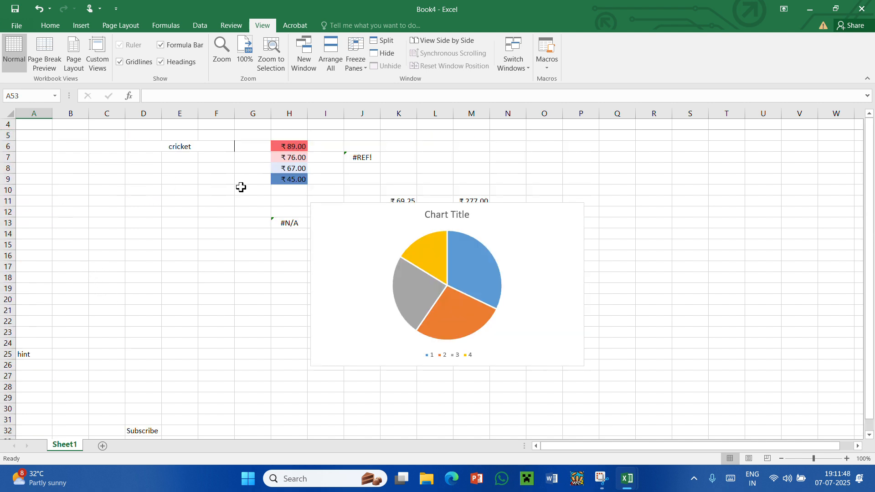
pyautogui.click(277, 299)
pyautogui.scroll(-1, 280, 314)
pyautogui.scroll(-4, 284, 325)
pyautogui.scroll(5, 280, 176)
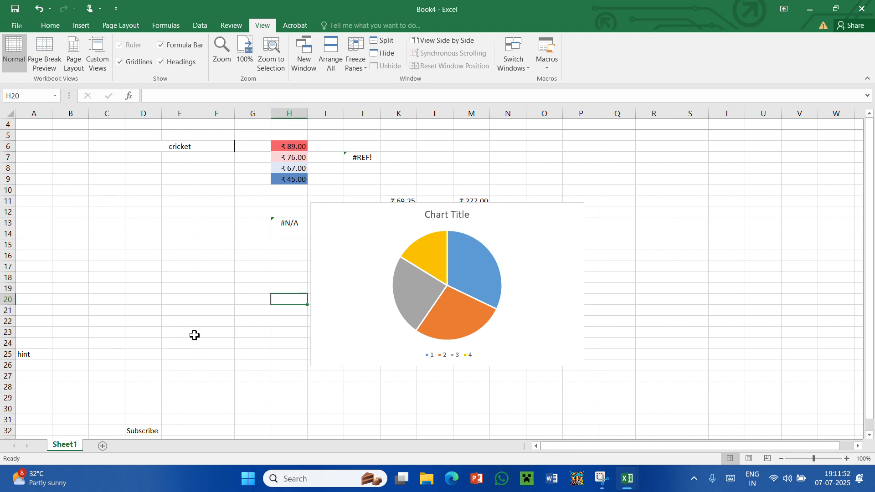
pyautogui.scroll(-6, 196, 330)
pyautogui.scroll(-4, 203, 327)
pyautogui.click(258, 320)
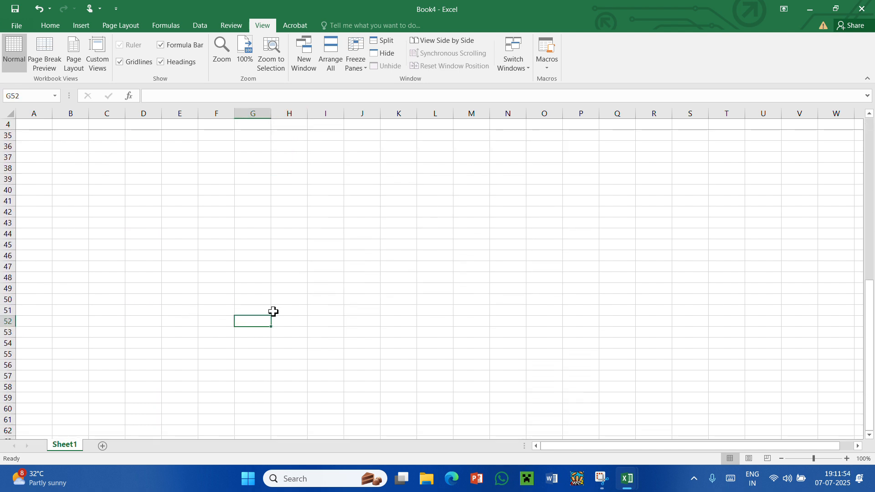
pyautogui.click(275, 312)
pyautogui.scroll(10, 105, 363)
pyautogui.scroll(-8, 231, 237)
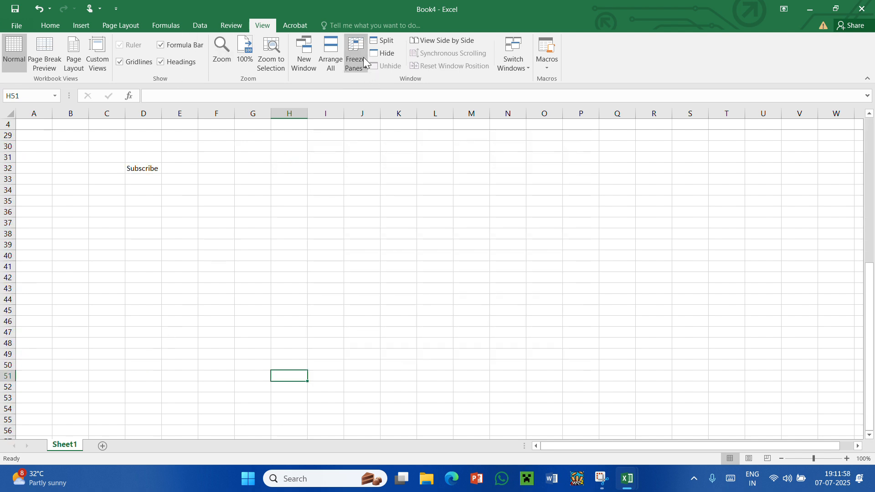
pyautogui.scroll(-2, 219, 153)
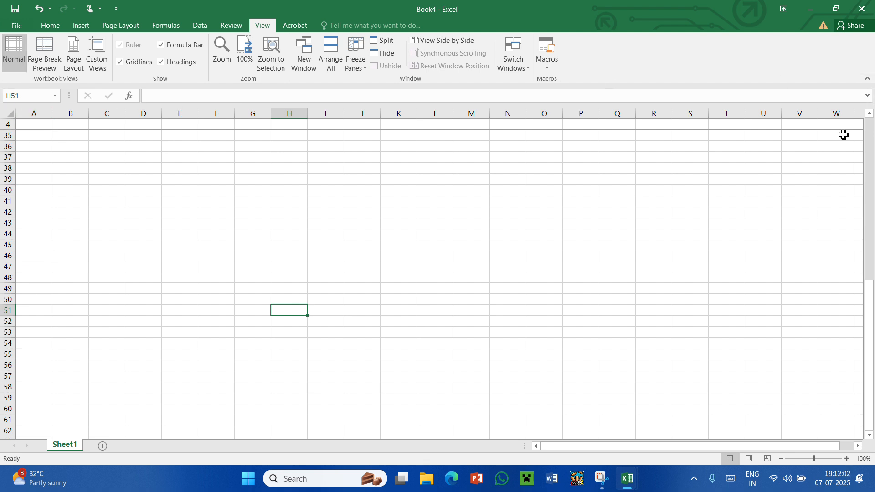
pyautogui.scroll(-2, 677, 224)
pyautogui.scroll(3, 682, 242)
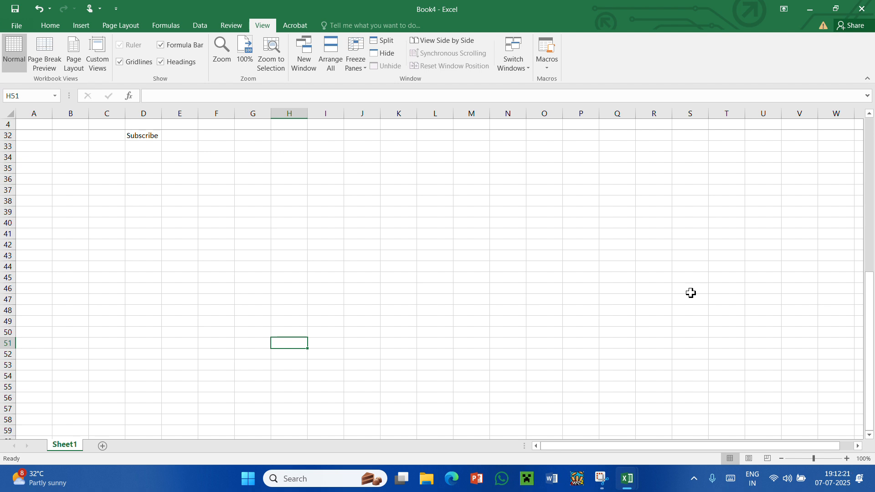
pyautogui.scroll(9, 261, 176)
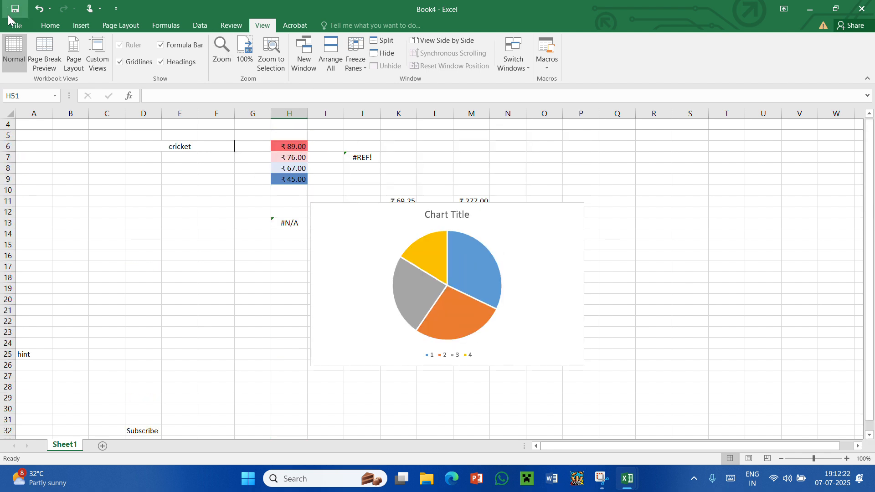
pyautogui.scroll(1, 77, 68)
# Step: View the Create PivotTable options for the range H6:H9 without creating the table
pyautogui.moveTo(296, 146); pyautogui.dragTo(310, 181)
pyautogui.click(81, 25)
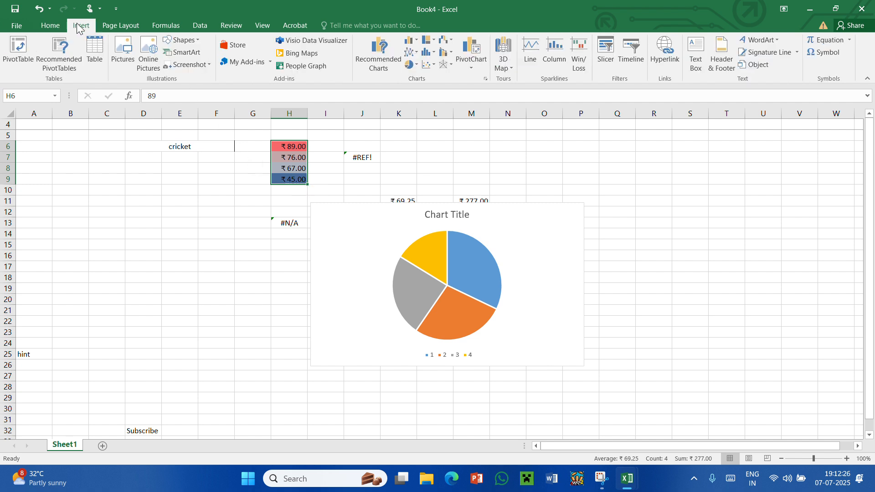
pyautogui.click(14, 60)
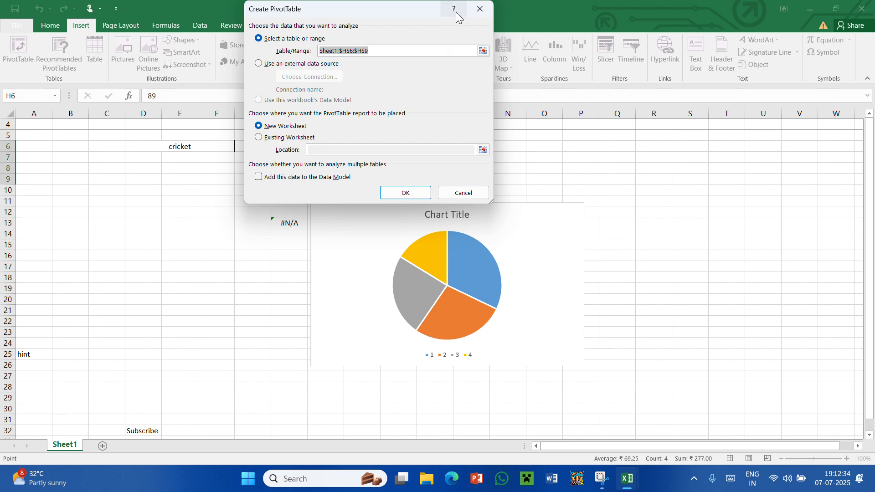
pyautogui.click(487, 7)
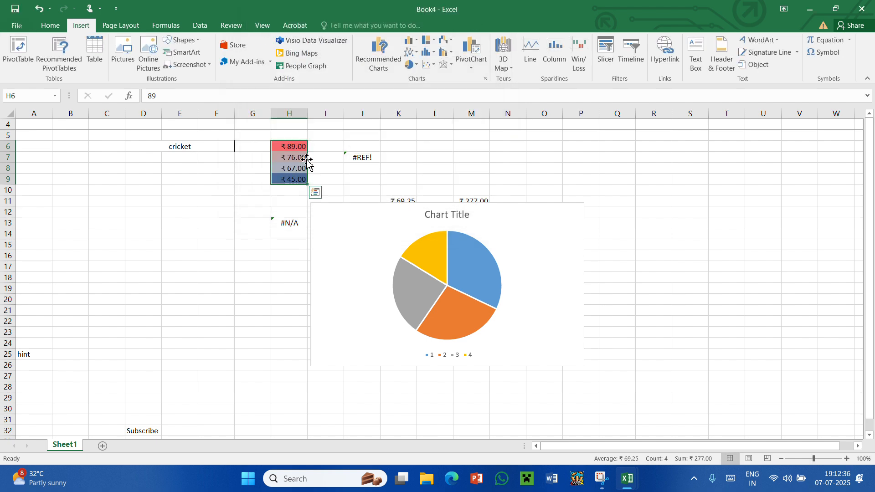
# Step: Enter a double quotation mark in cell G16
pyautogui.click(245, 258)
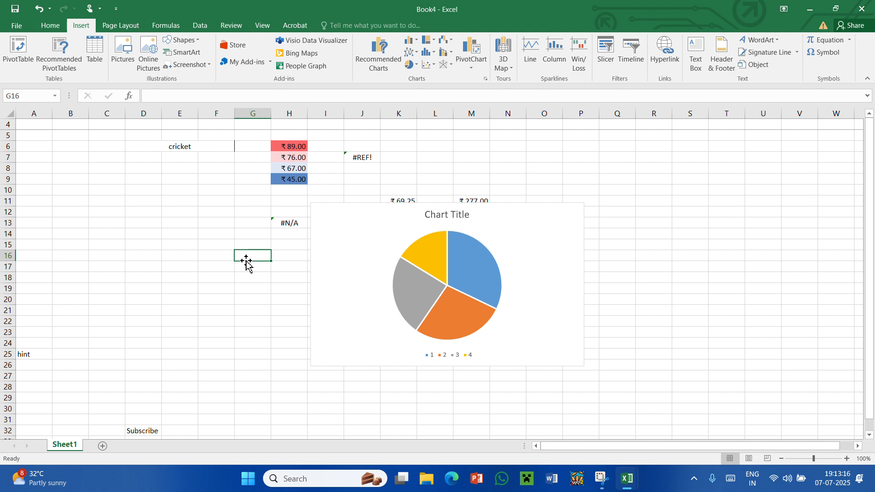
pyautogui.write('"')
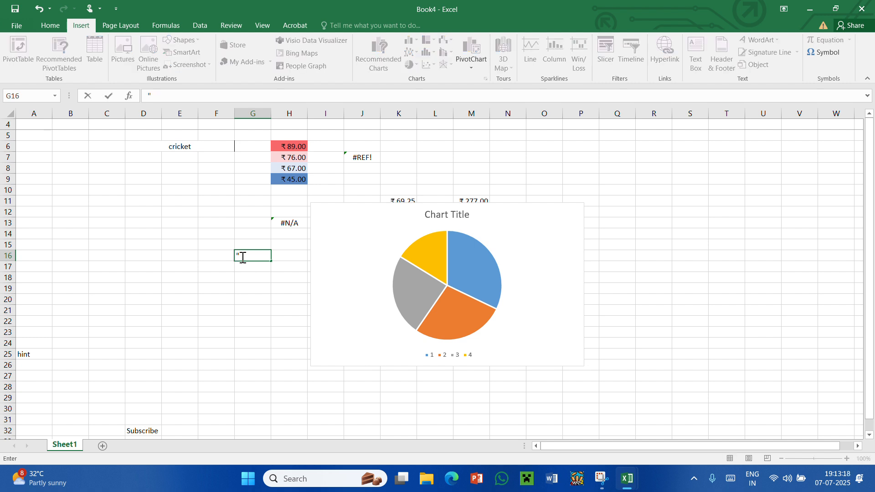
pyautogui.click(221, 303)
pyautogui.click(240, 256)
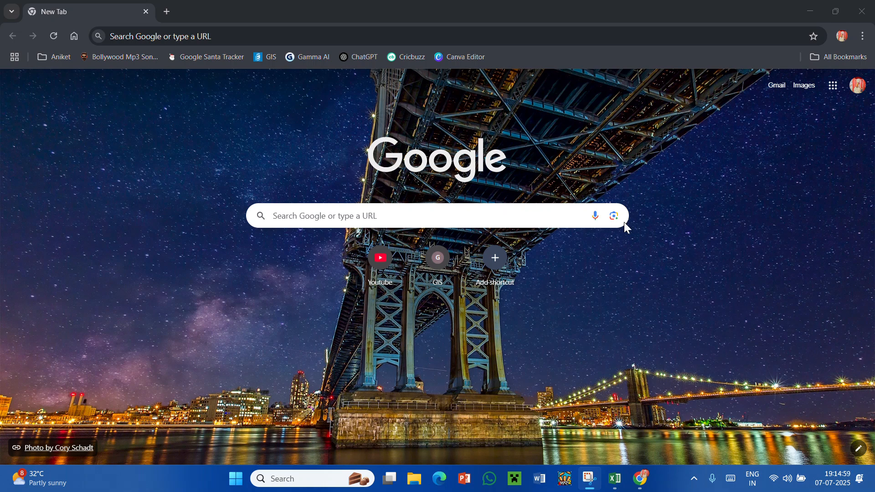
# Step: In Chrome, search Google for "go sharpner.com" and open the GoSharpener website
pyautogui.click(399, 223)
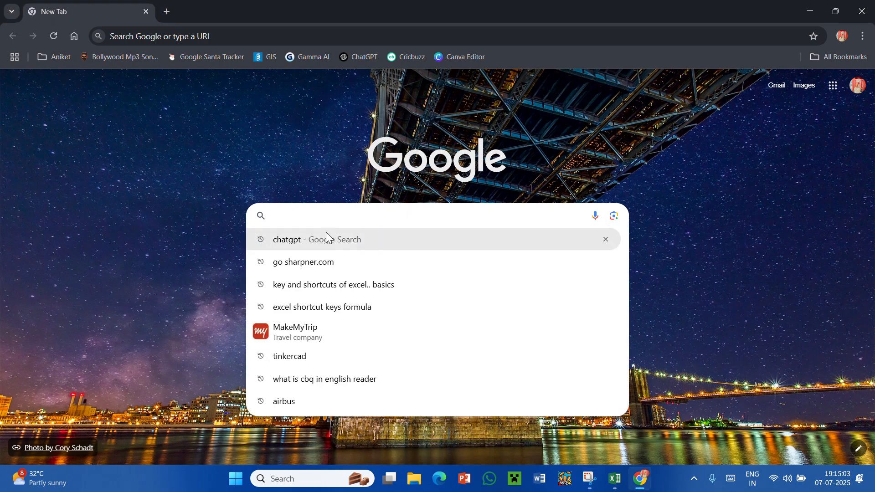
pyautogui.click(308, 263)
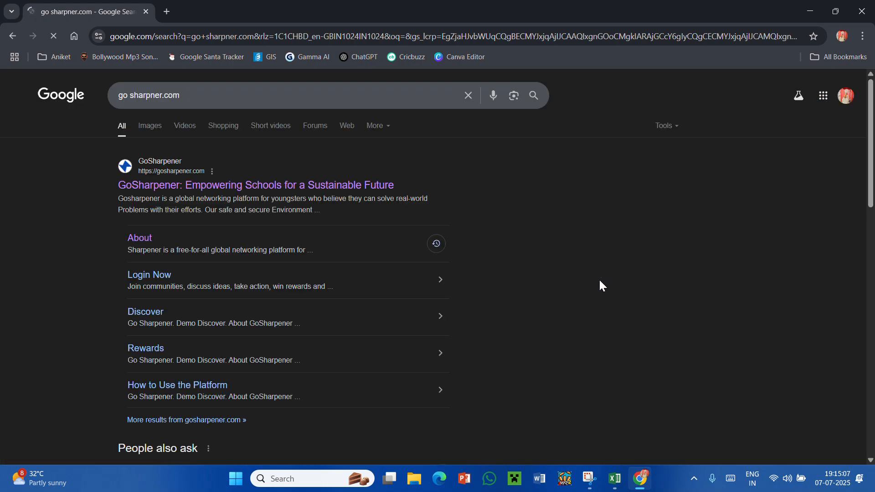
pyautogui.click(292, 186)
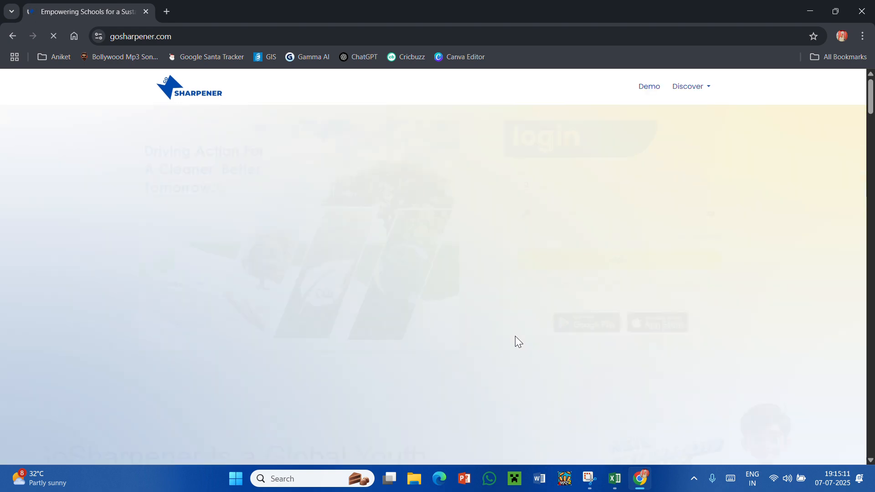
# Step: Examine the GoSharpener home page, including its network overview and the Impact Profile section
pyautogui.scroll(-5, 351, 336)
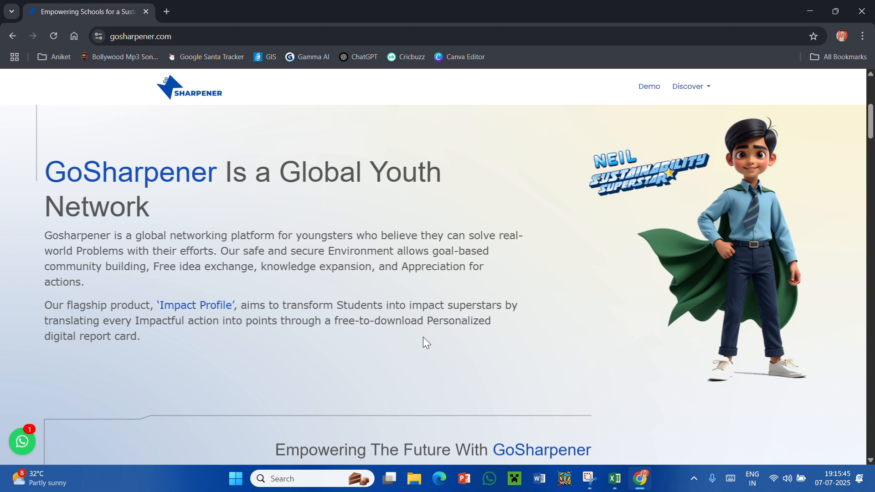
pyautogui.scroll(-9, 449, 302)
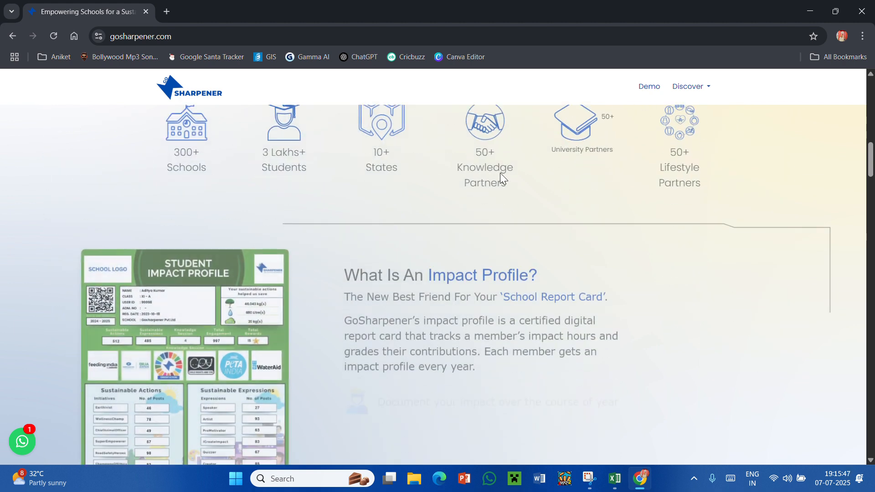
pyautogui.scroll(2, 452, 267)
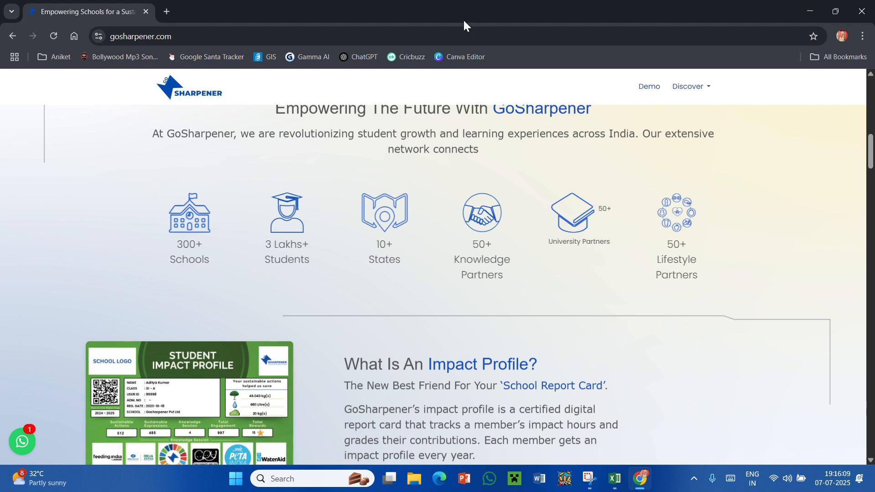
pyautogui.scroll(-3, 435, 395)
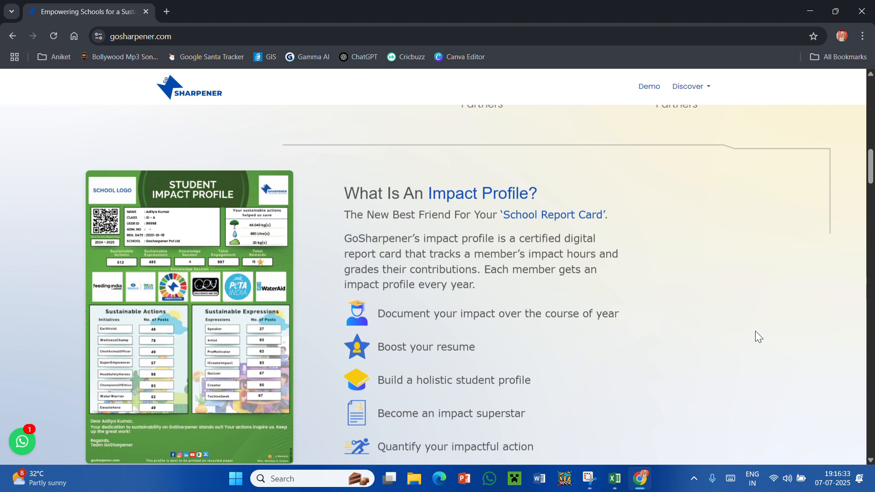
pyautogui.scroll(-2, 741, 332)
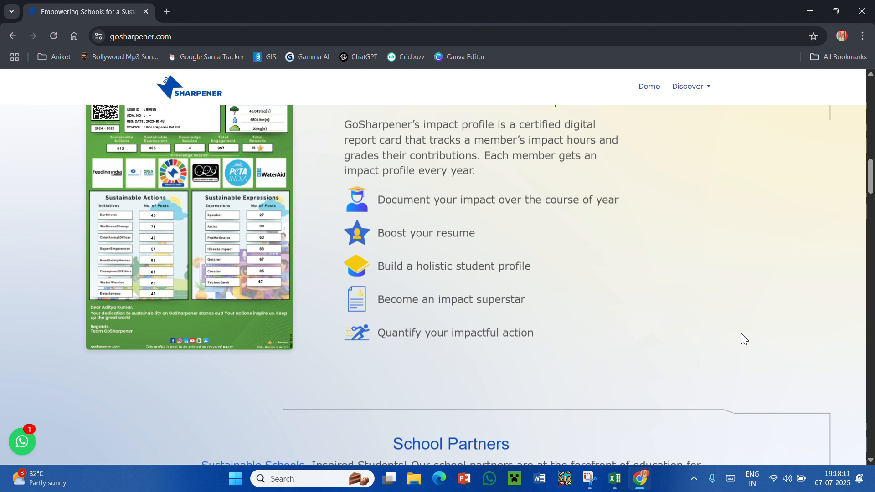
pyautogui.scroll(15, 751, 304)
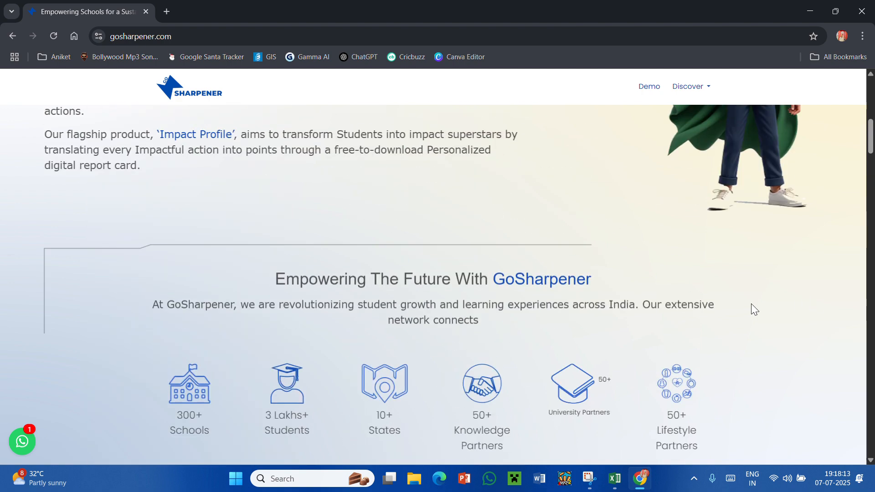